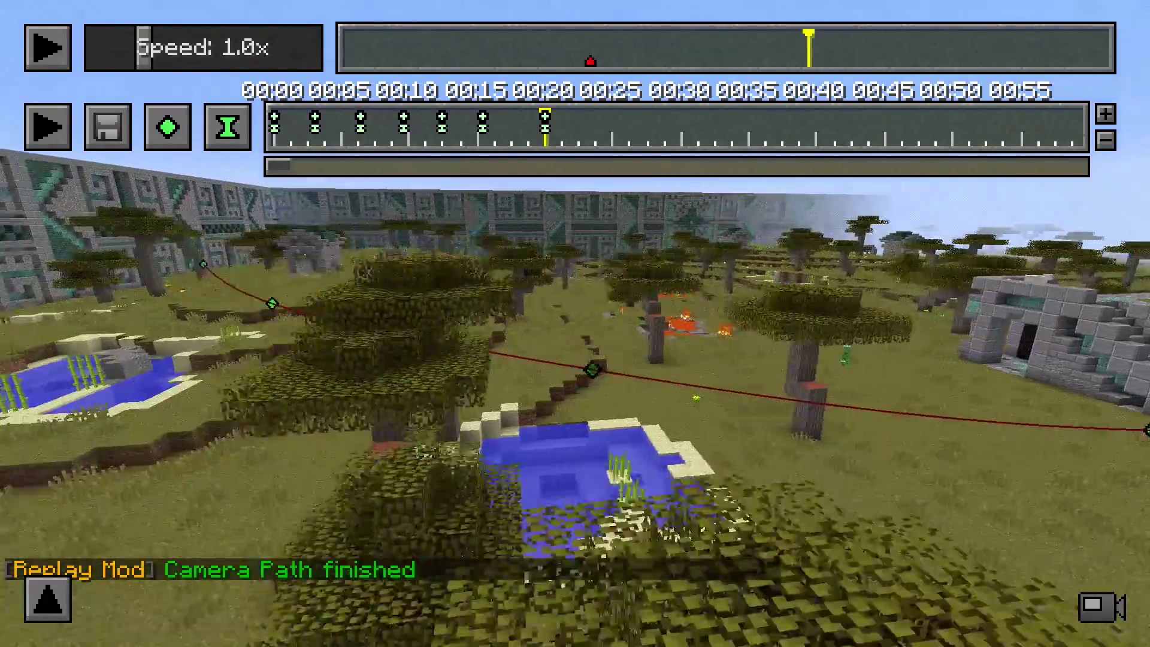
Inspect the replay's camera path and its position keyframes across the savanna from several viewpoints.
key("w")
key("a")
key("w")
key("a")
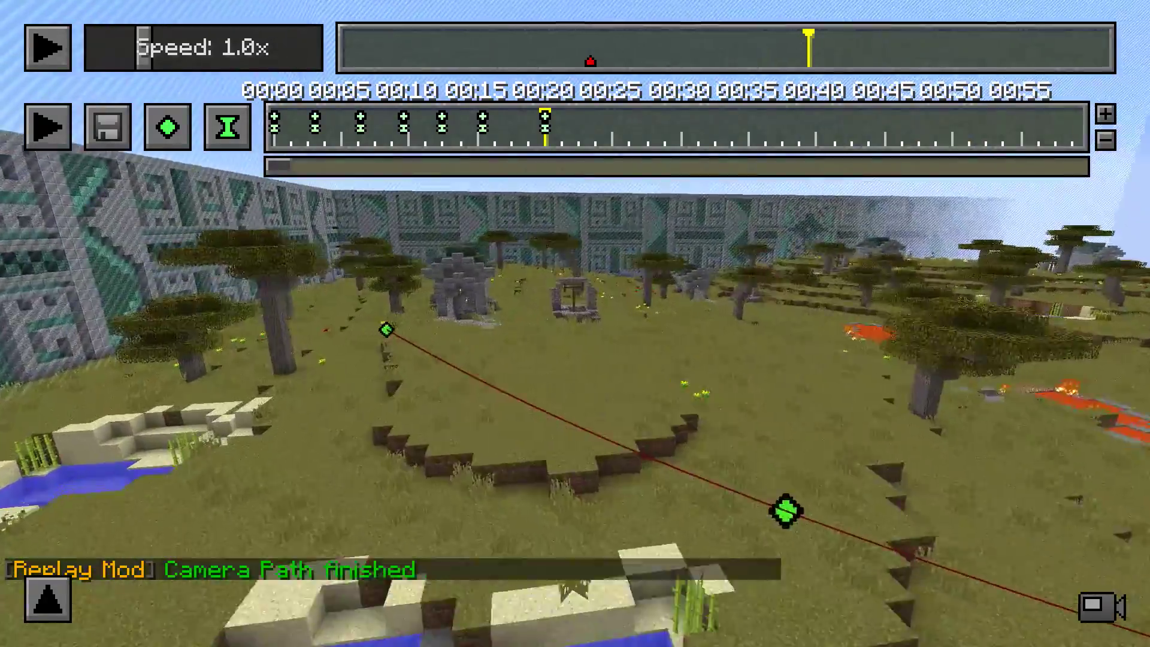
key("d")
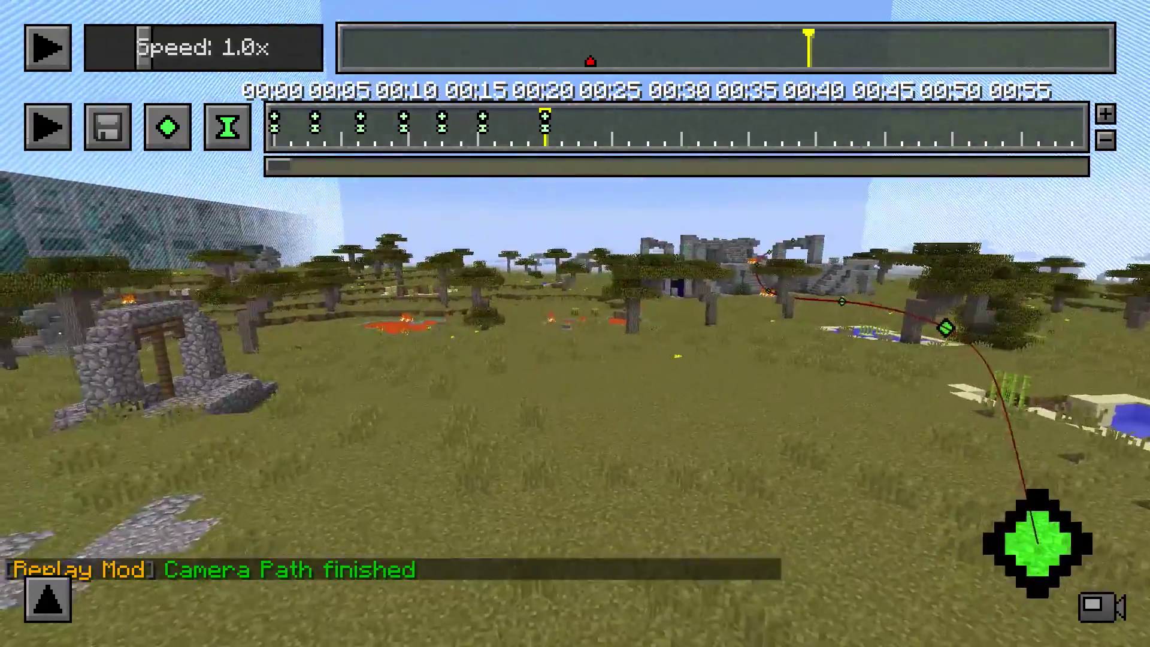
key("w")
key("w")
key("d")
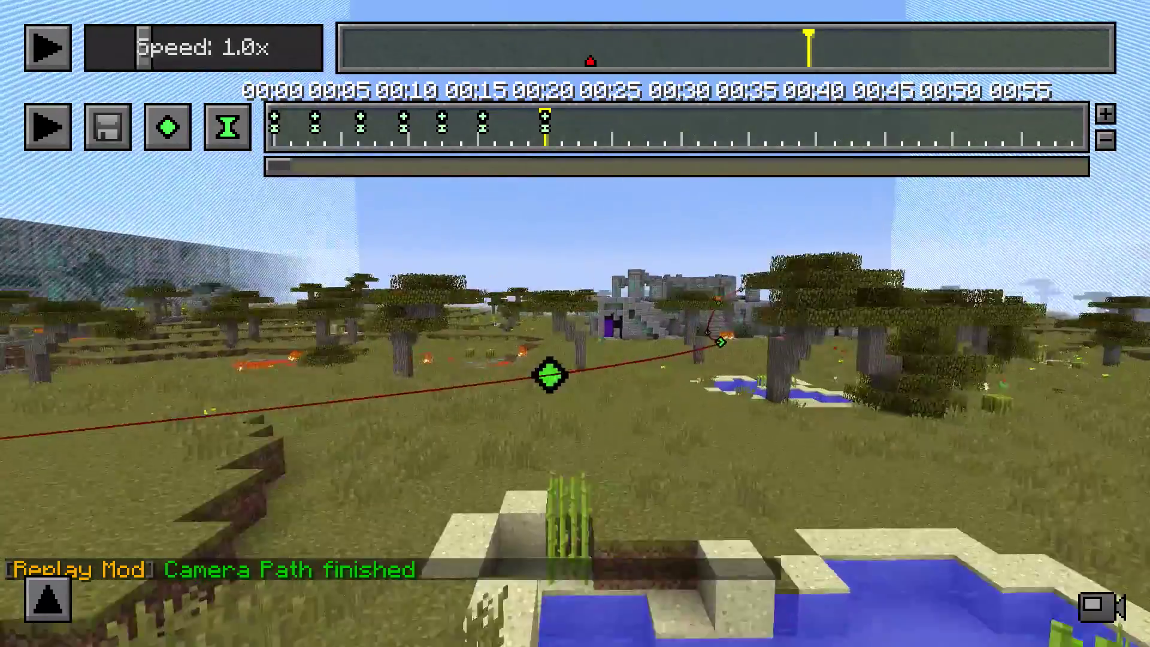
key("s")
Apply the DepthMap shader pack to the replay and return to the scene.
key("Escape")
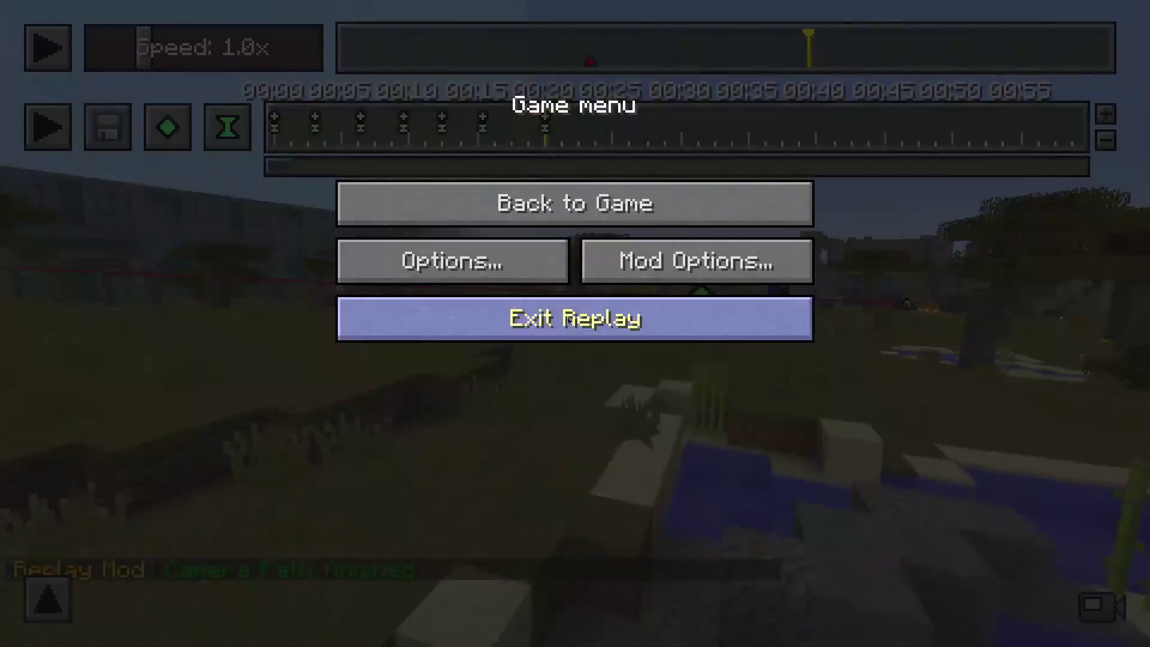
left_click(443, 260)
left_click(472, 410)
left_click(321, 188)
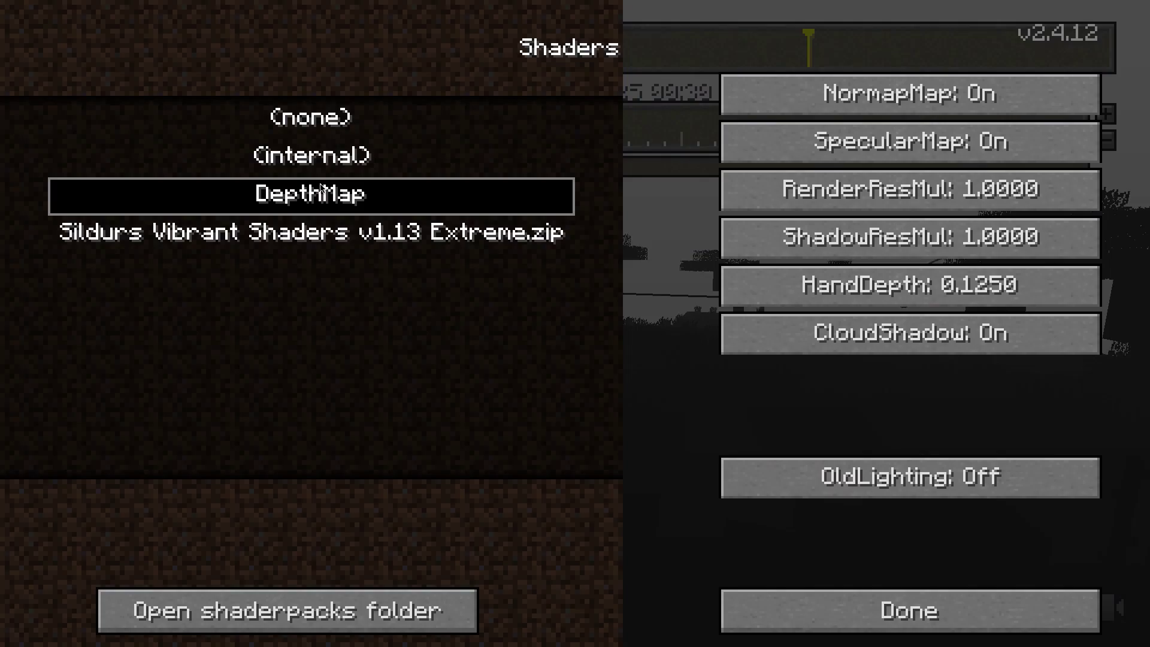
key("Escape")
Examine the greyscale depth rendering of the trees, ruins and boundary walls from different heights and distances.
key("space")
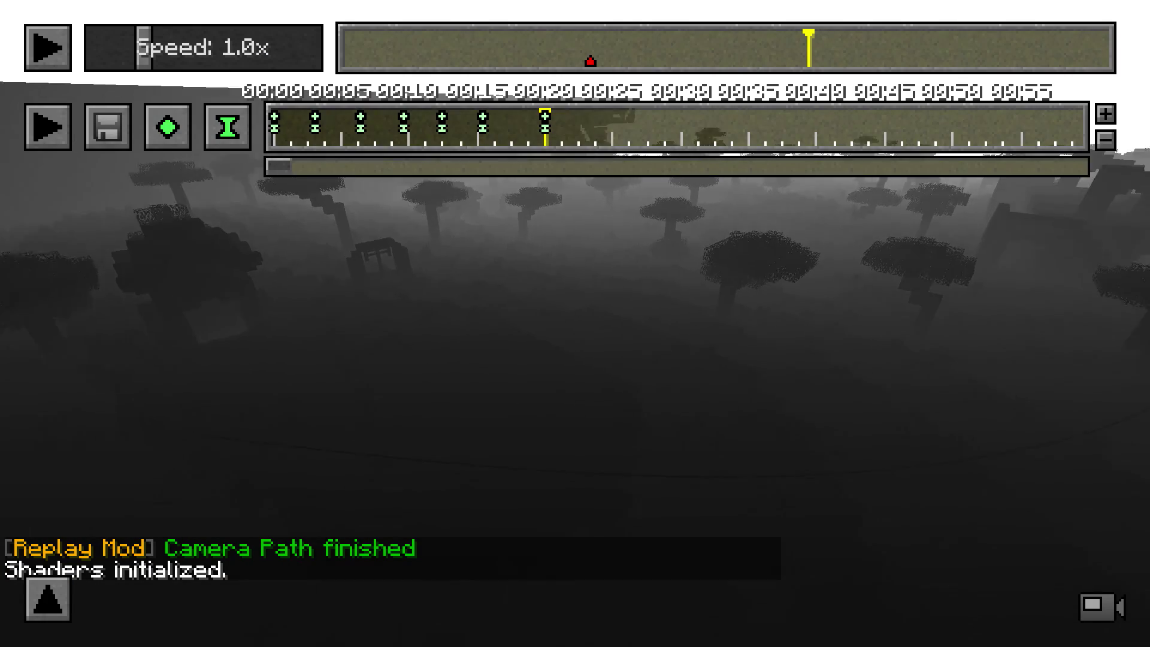
key("w")
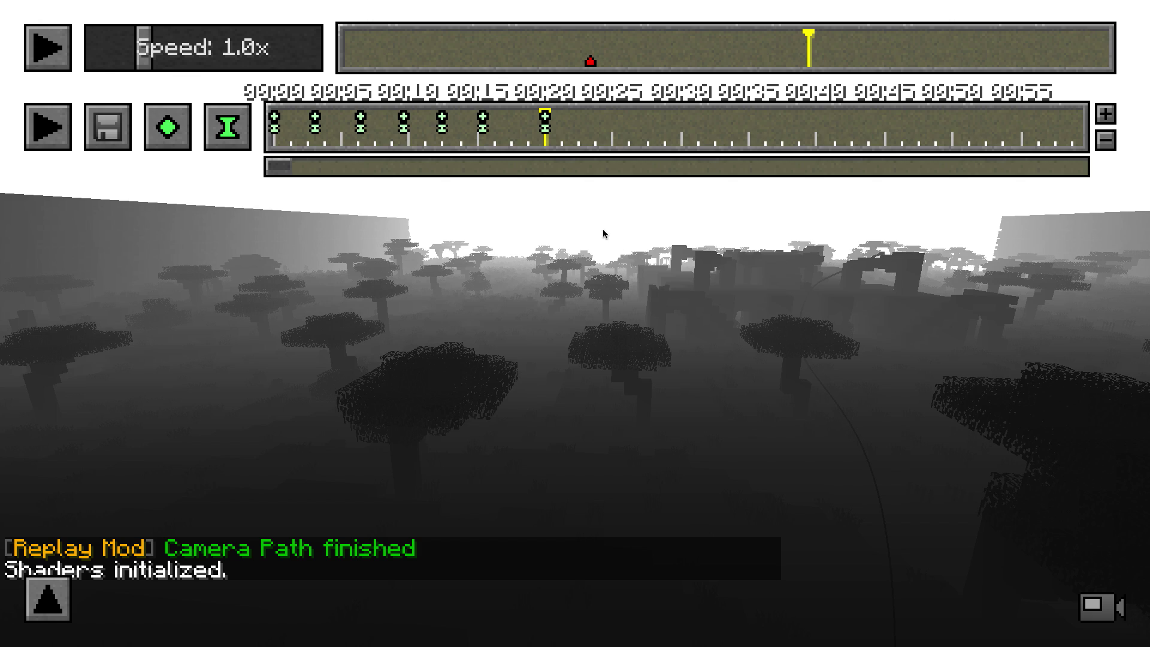
key("w")
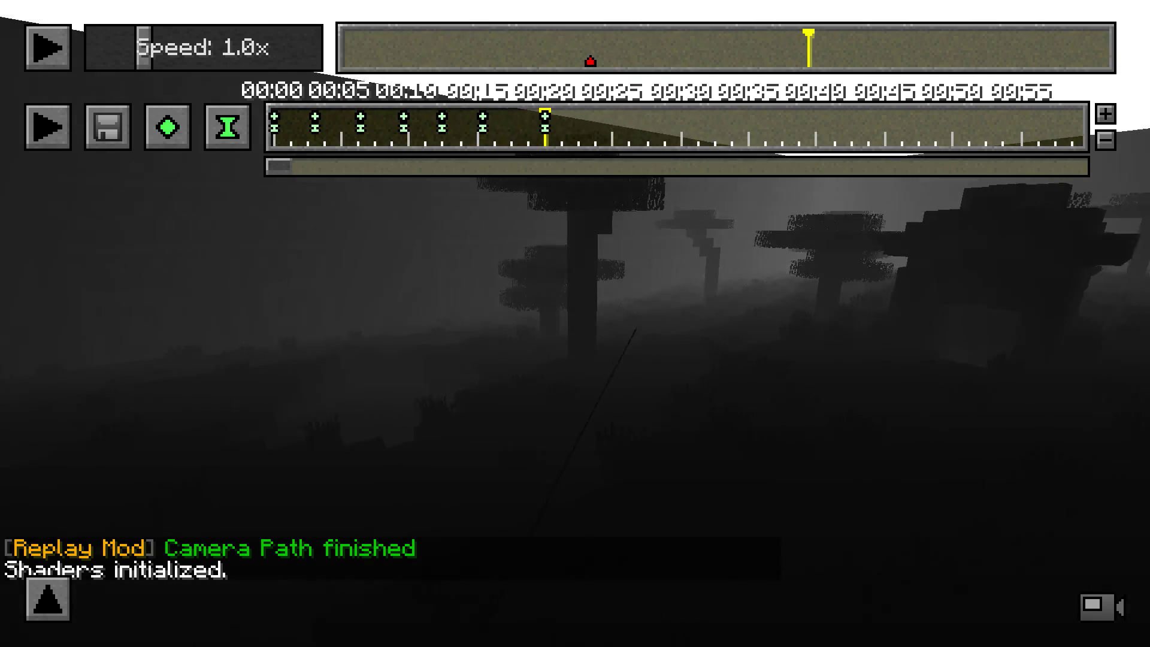
key("w")
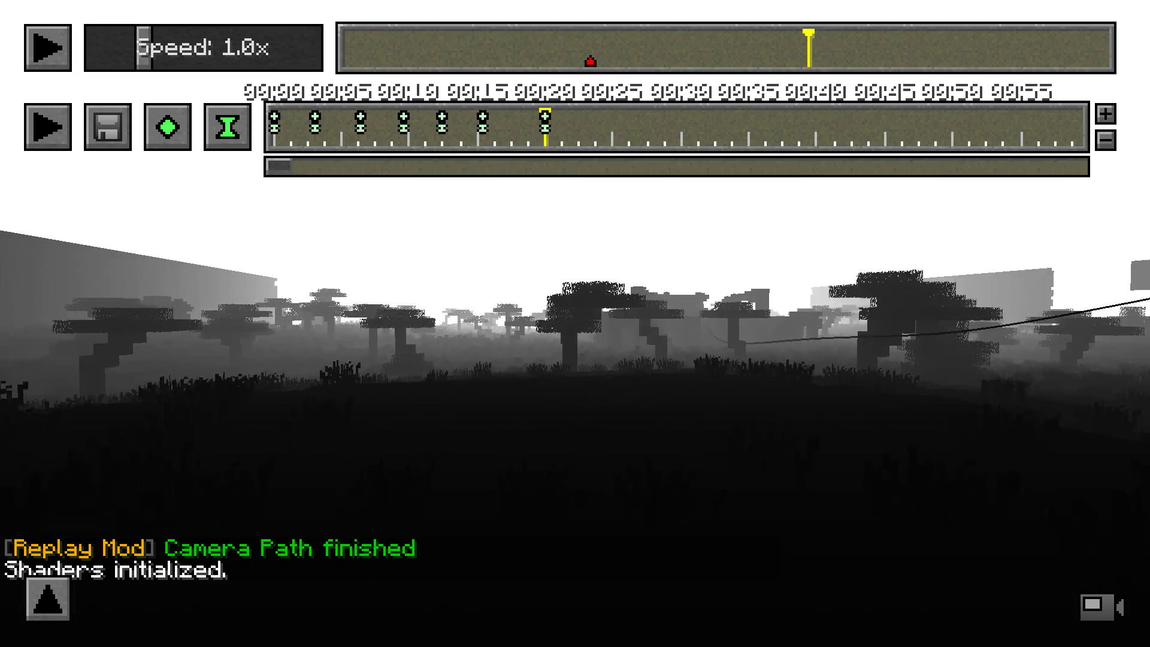
key("space")
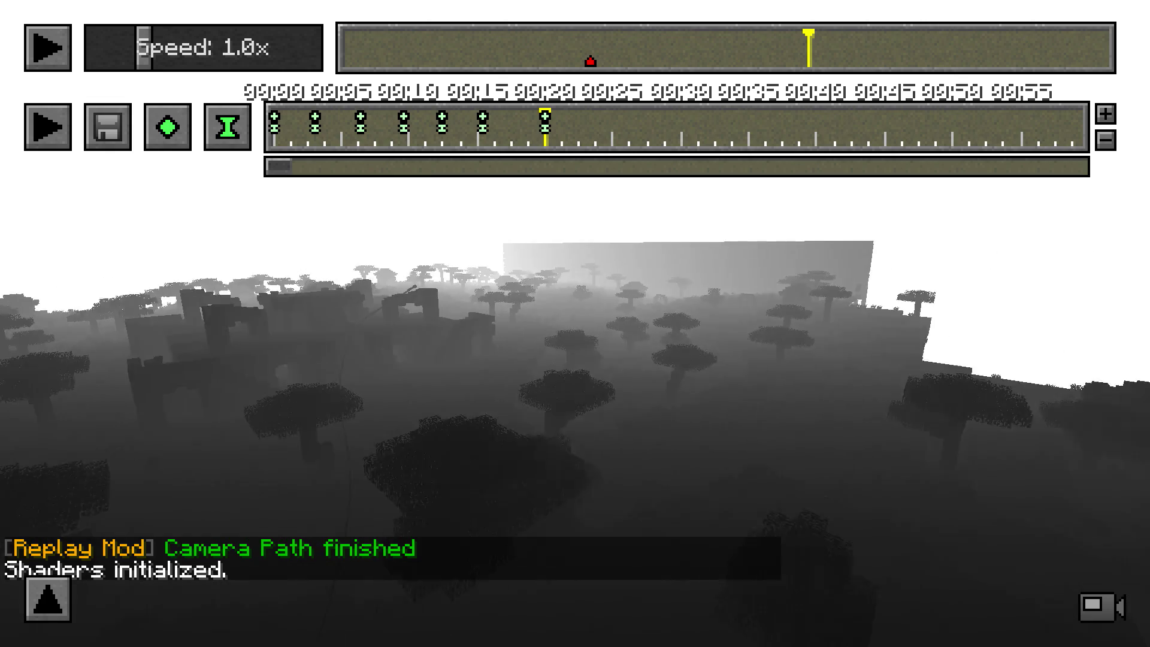
key("w")
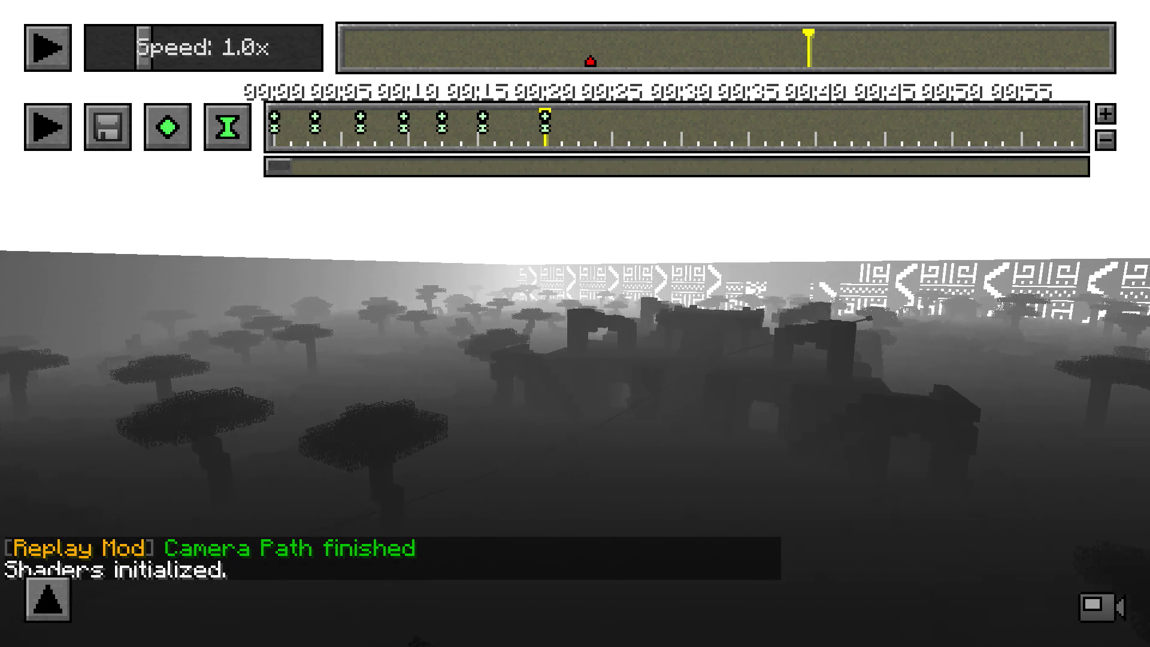
key("w")
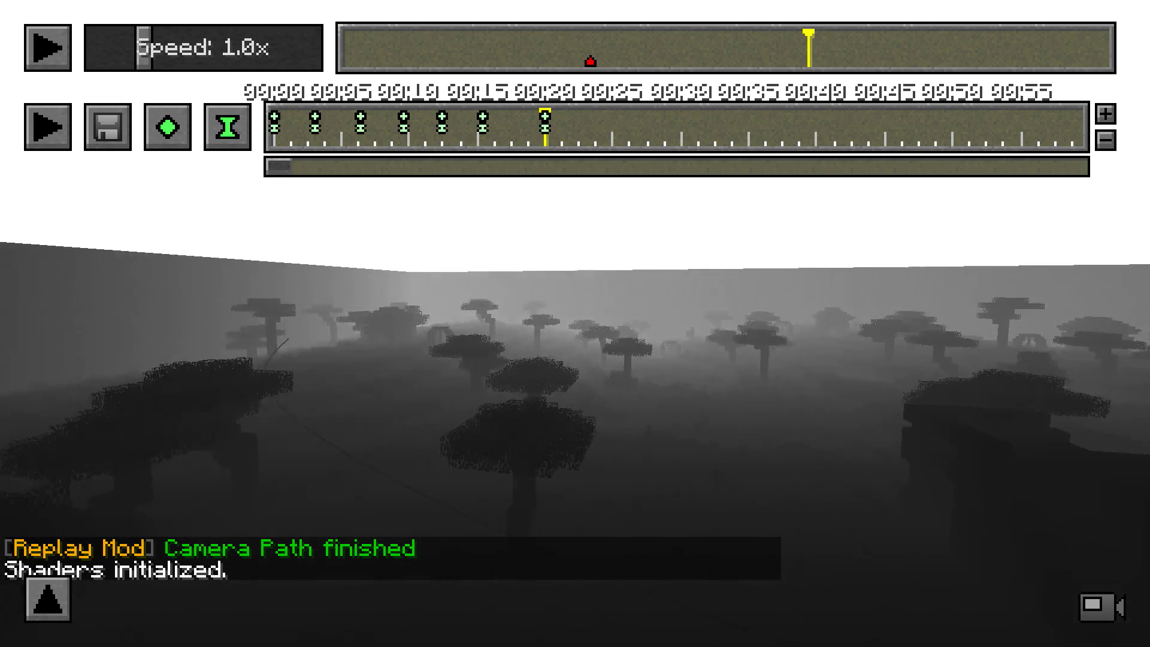
key("w")
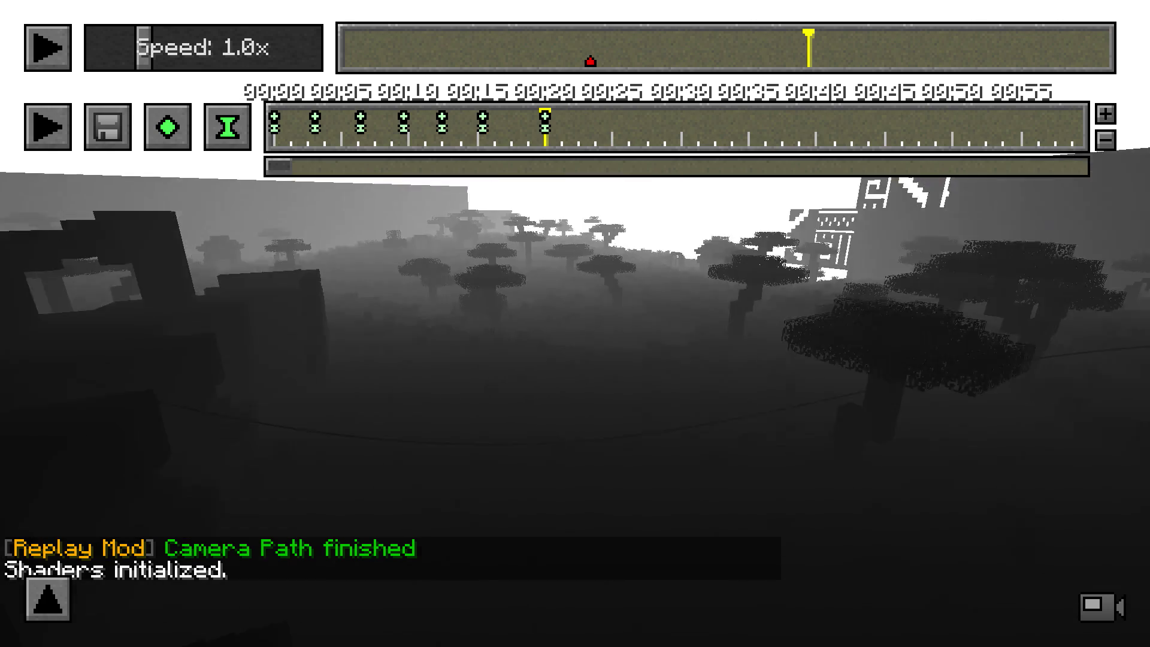
key("w")
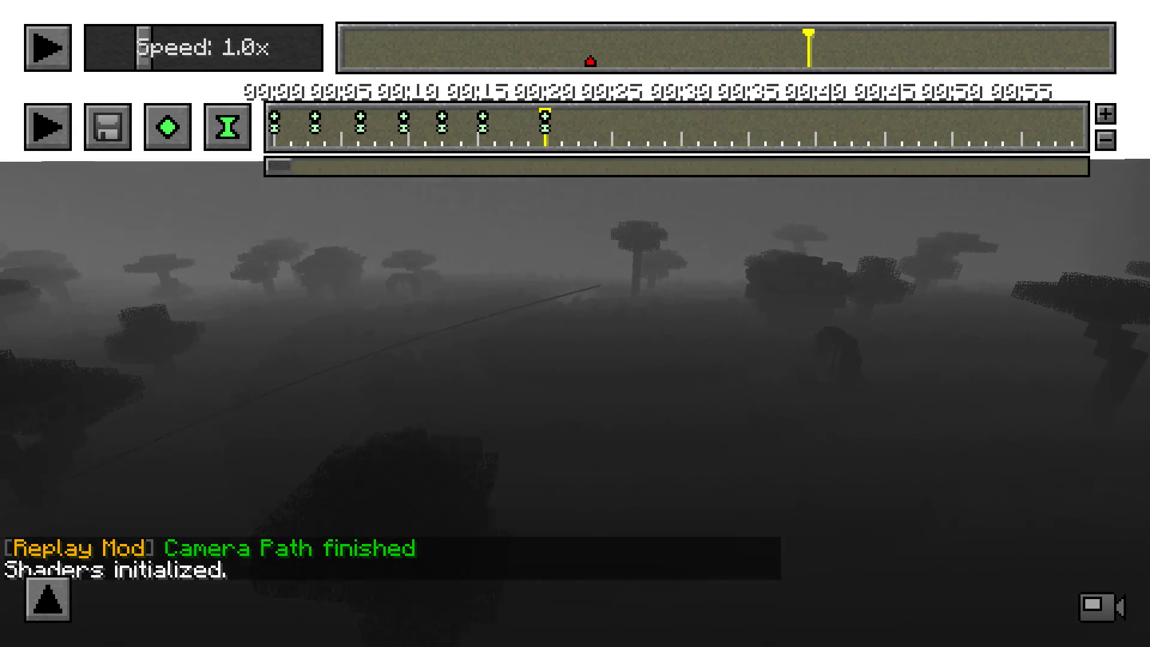
key("w")
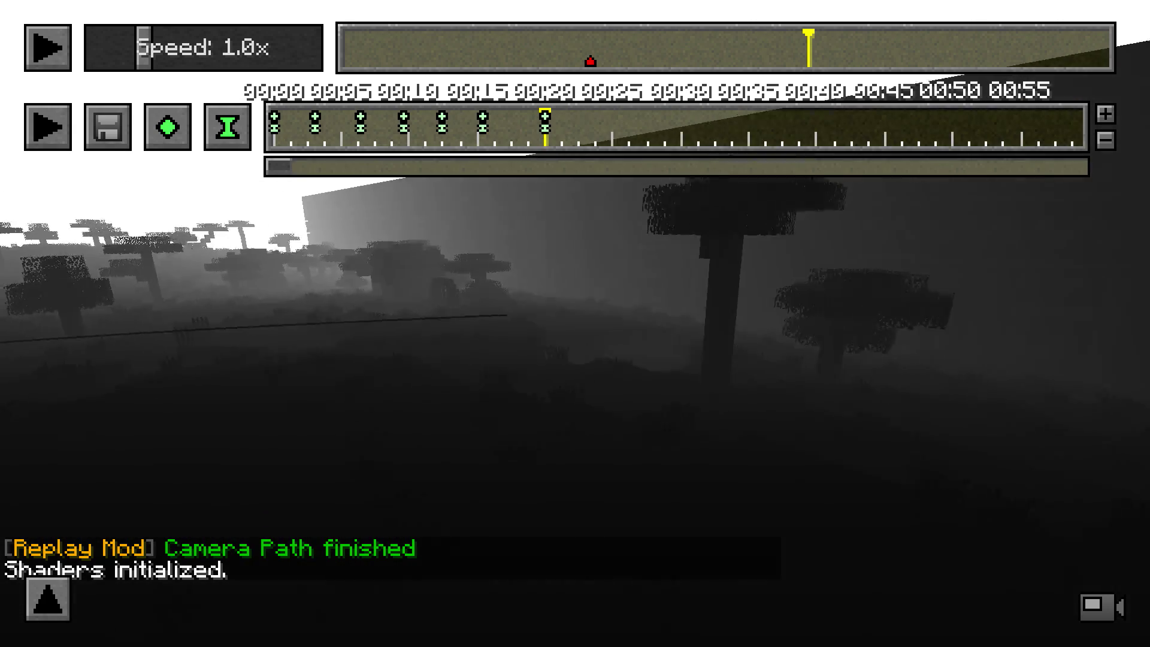
key("w")
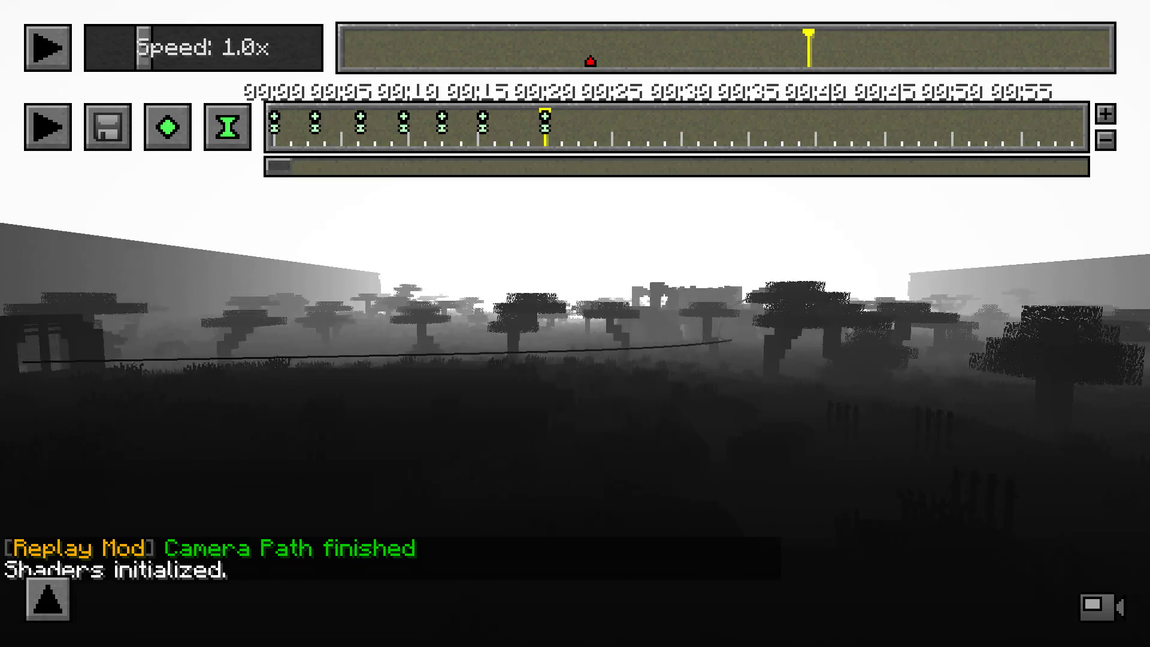
Set the shader pack to (none) and return to the replay scene.
key("Escape")
left_click(479, 263)
left_click(486, 400)
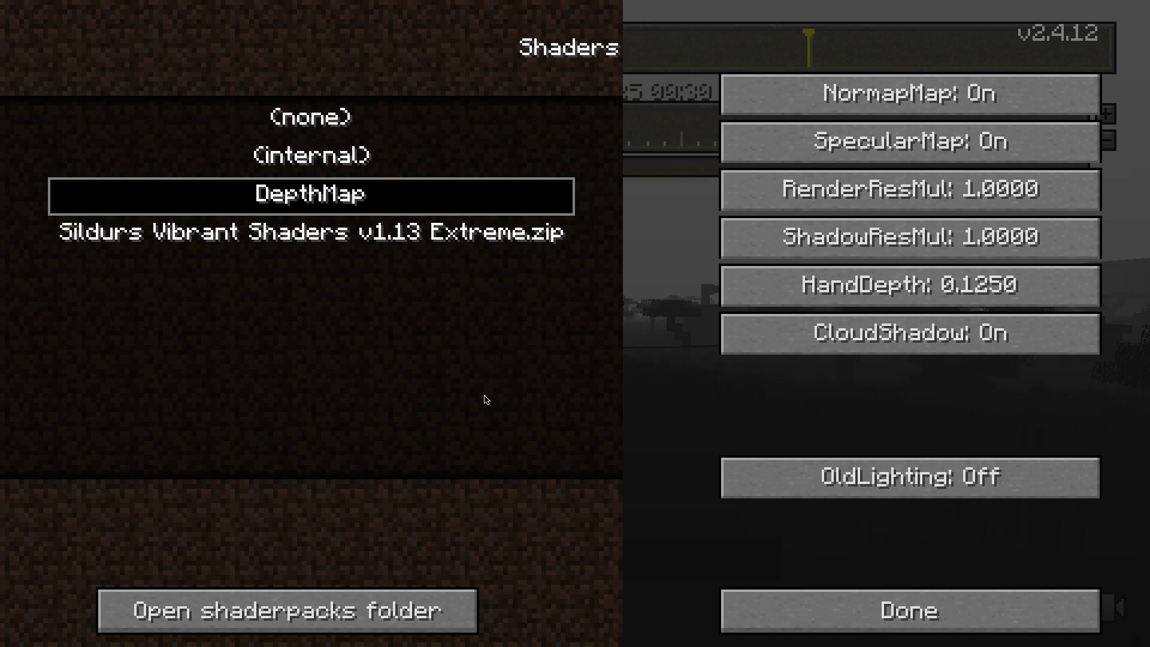
left_click(380, 129)
key("Escape")
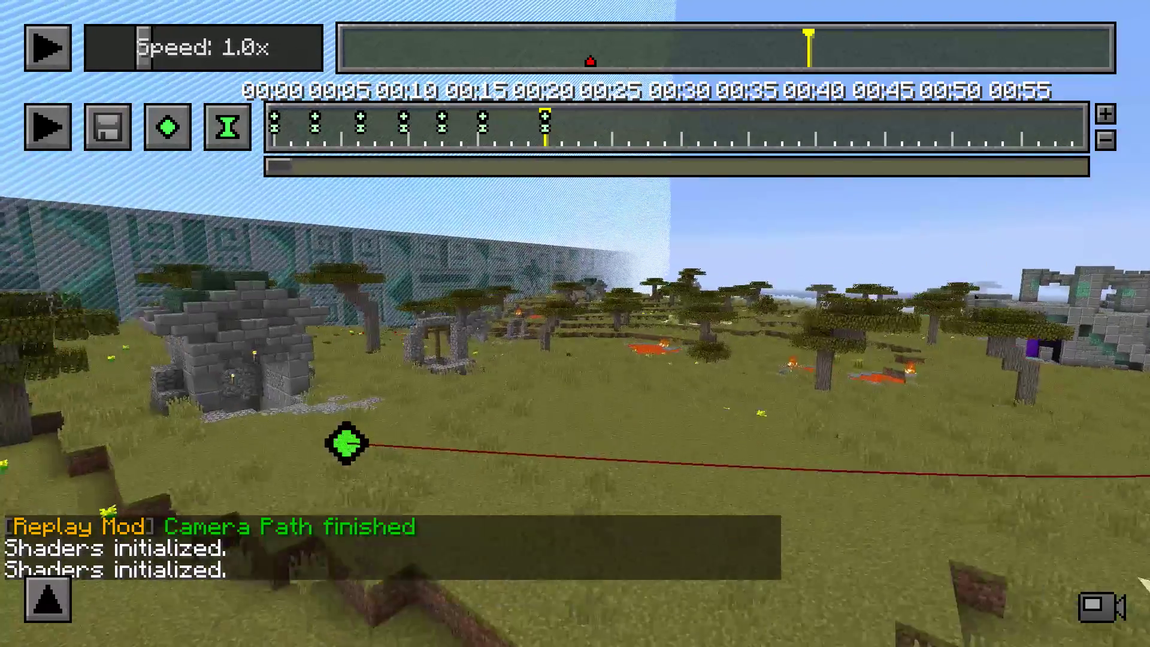
Follow the camera path from the savanna pond to the stone ruins and examine the keyframes around the burning staircase.
key("w")
key("s")
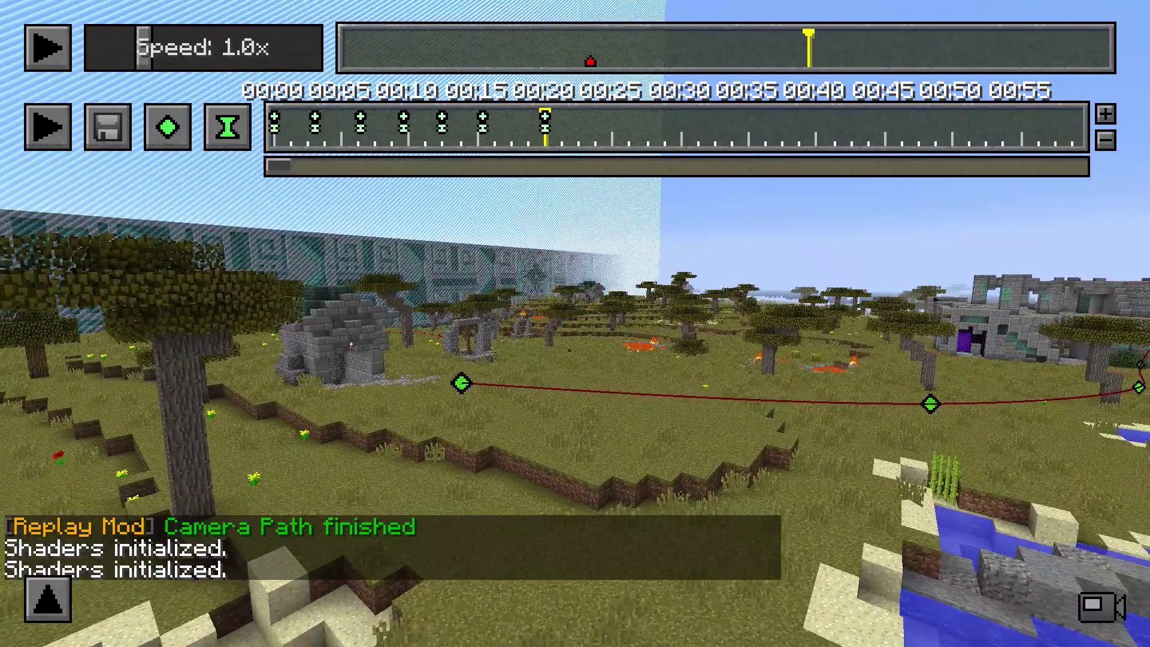
key("w")
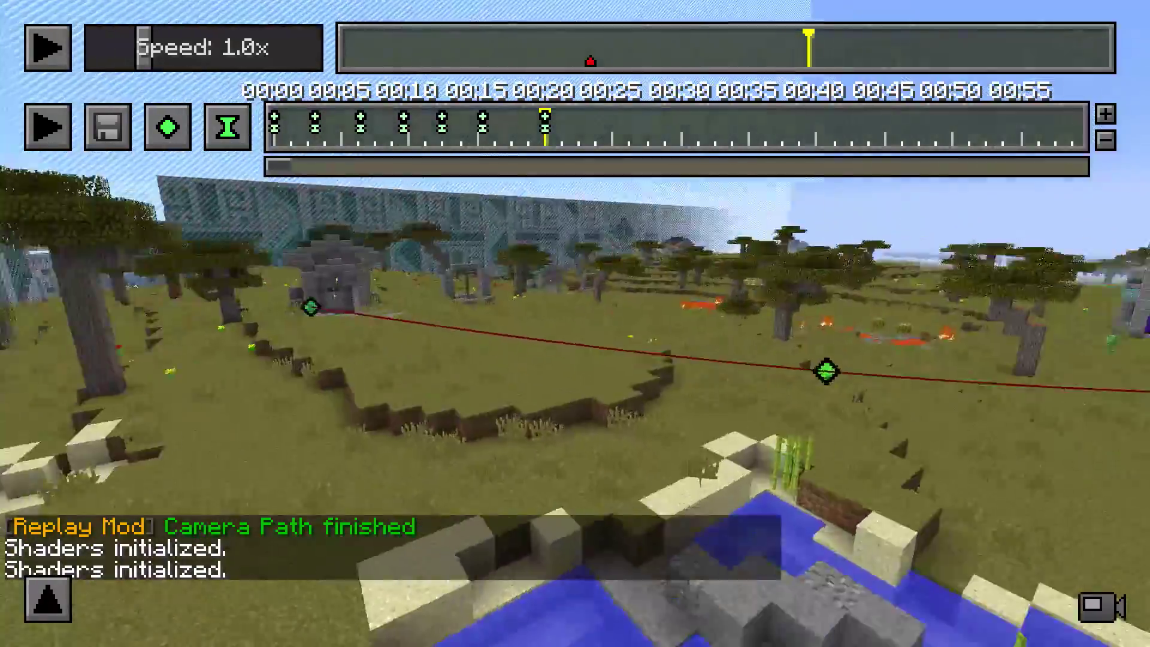
key("s")
key("w")
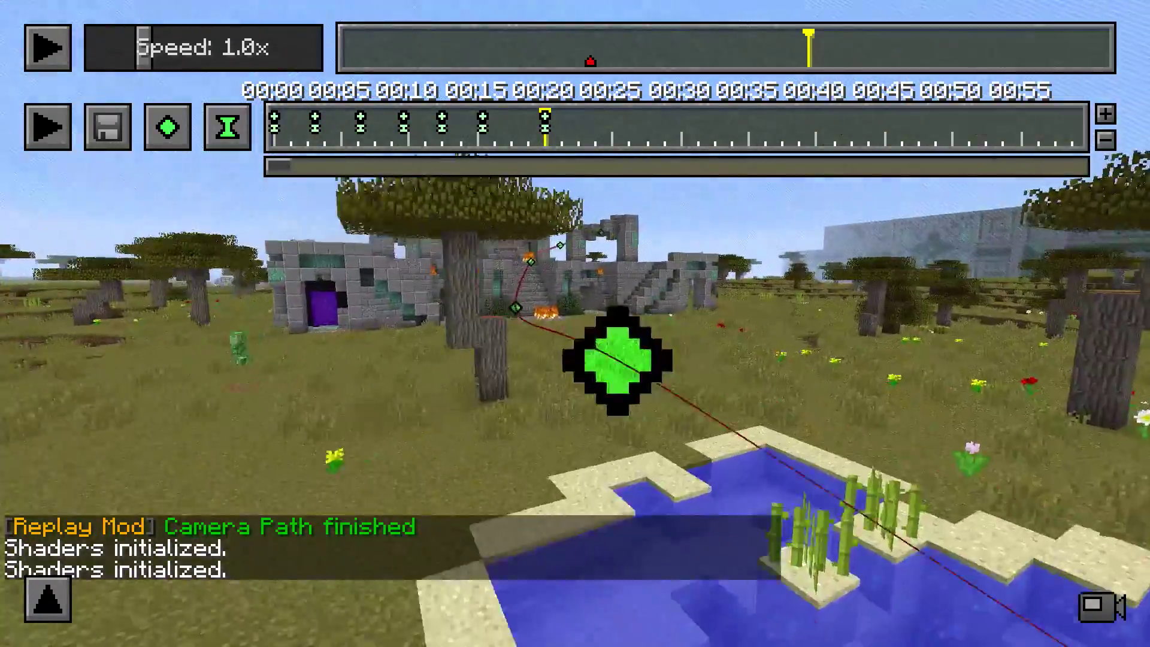
key("w")
key("space")
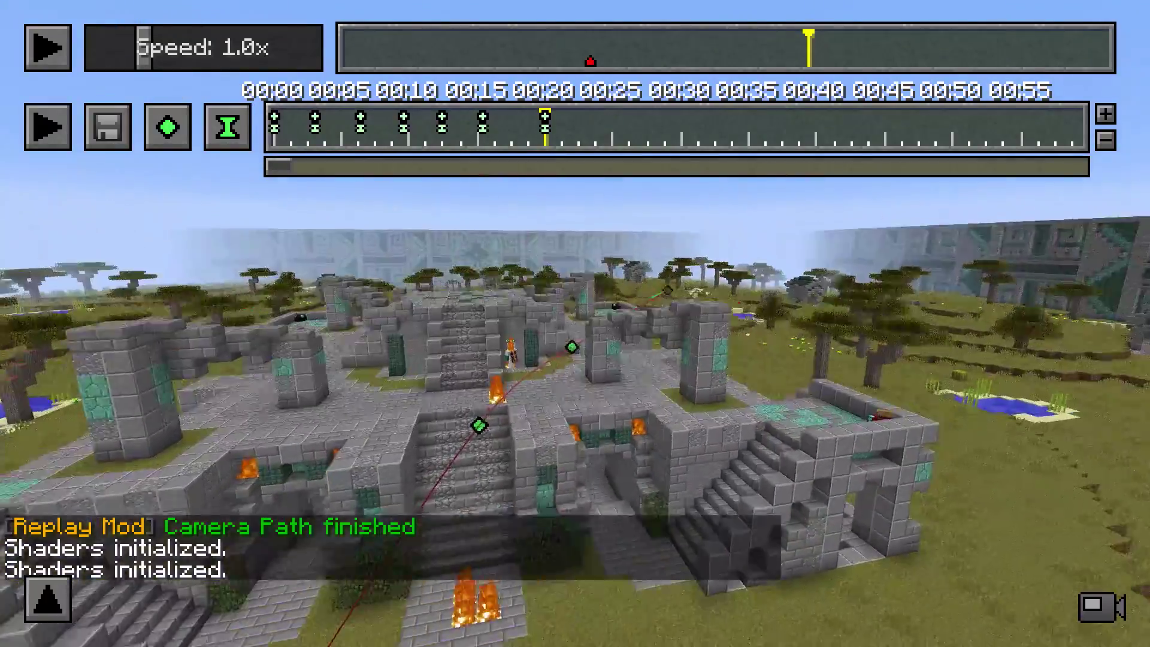
key("w")
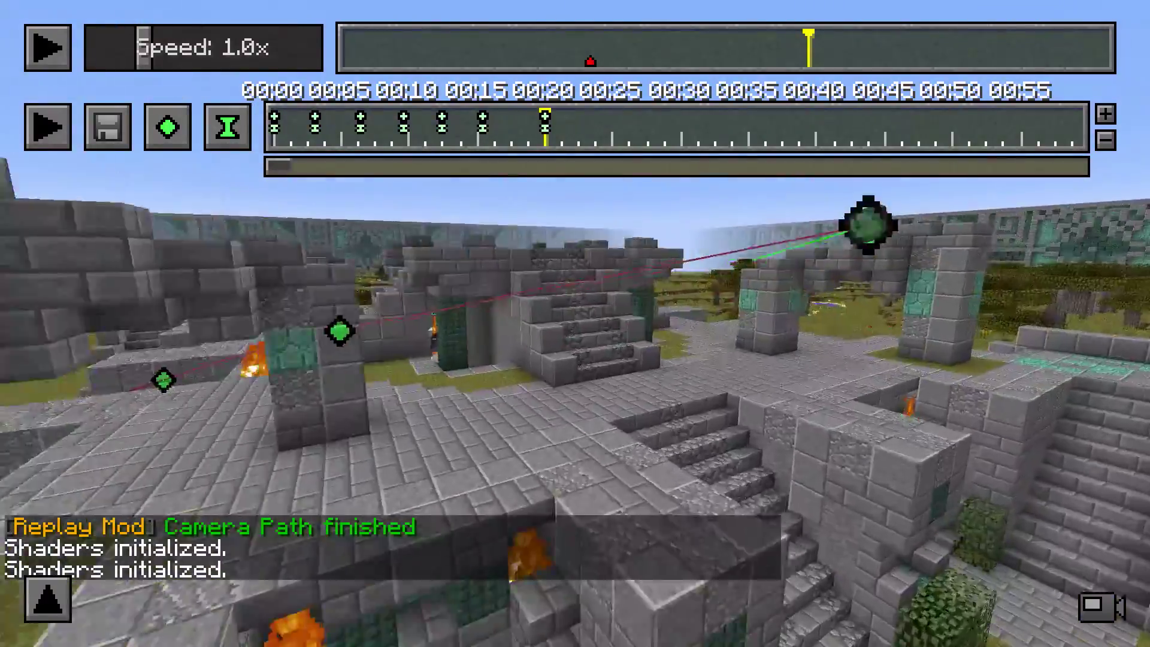
key("space")
key("w")
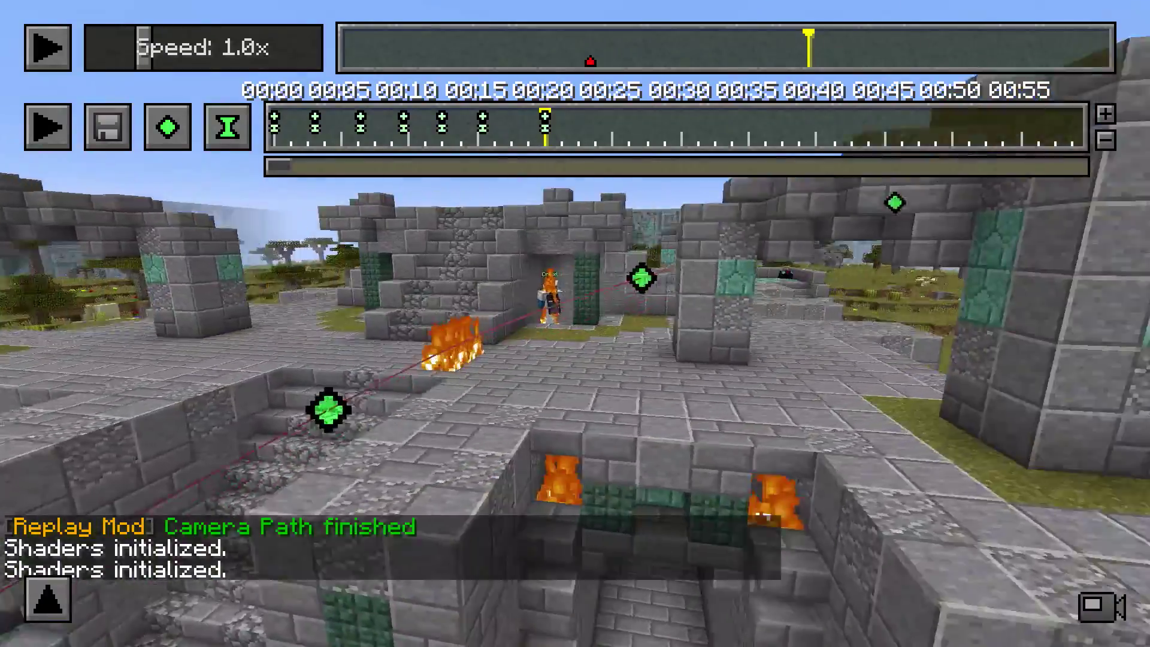
key("space")
key("s")
key("w")
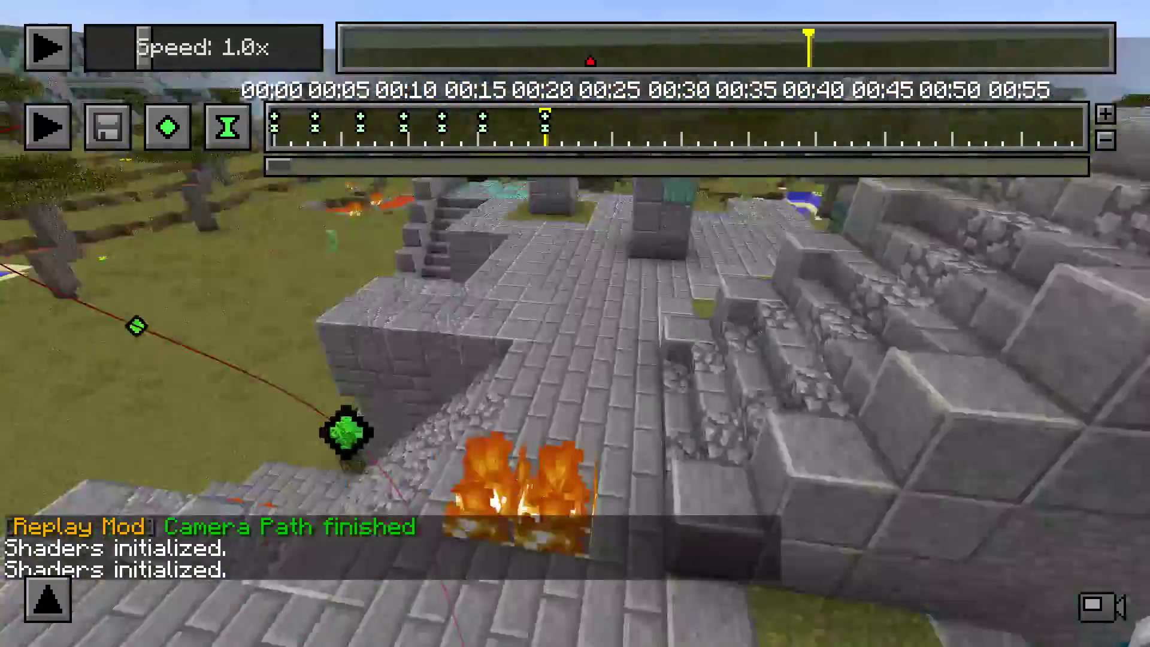
key("w")
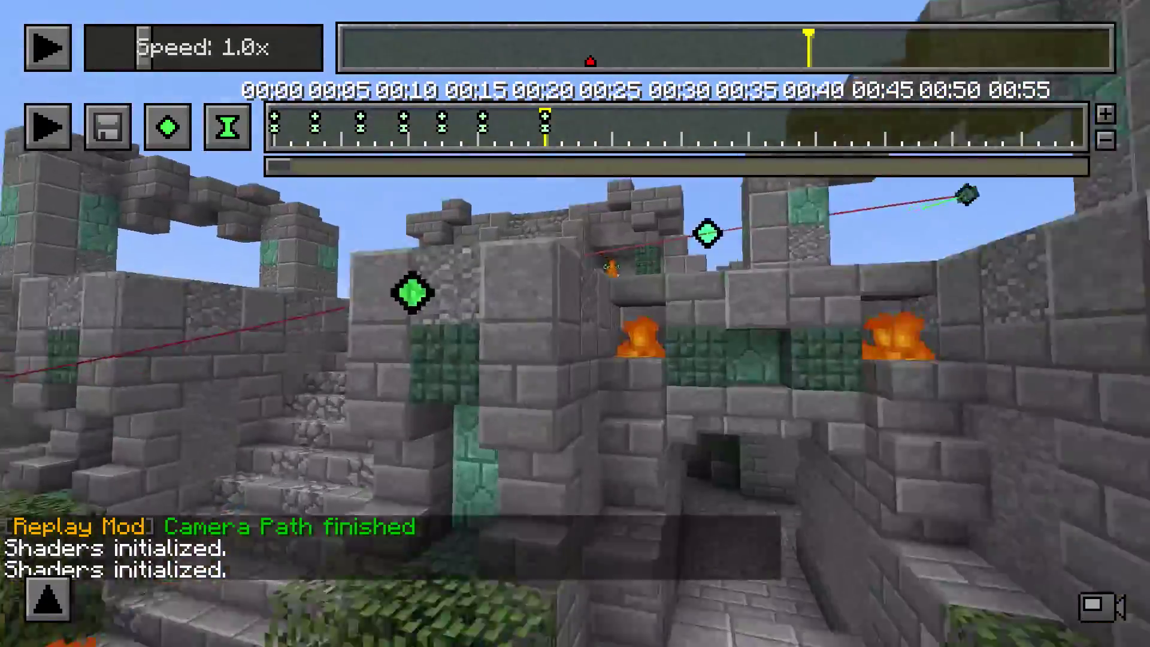
key("w")
key("space")
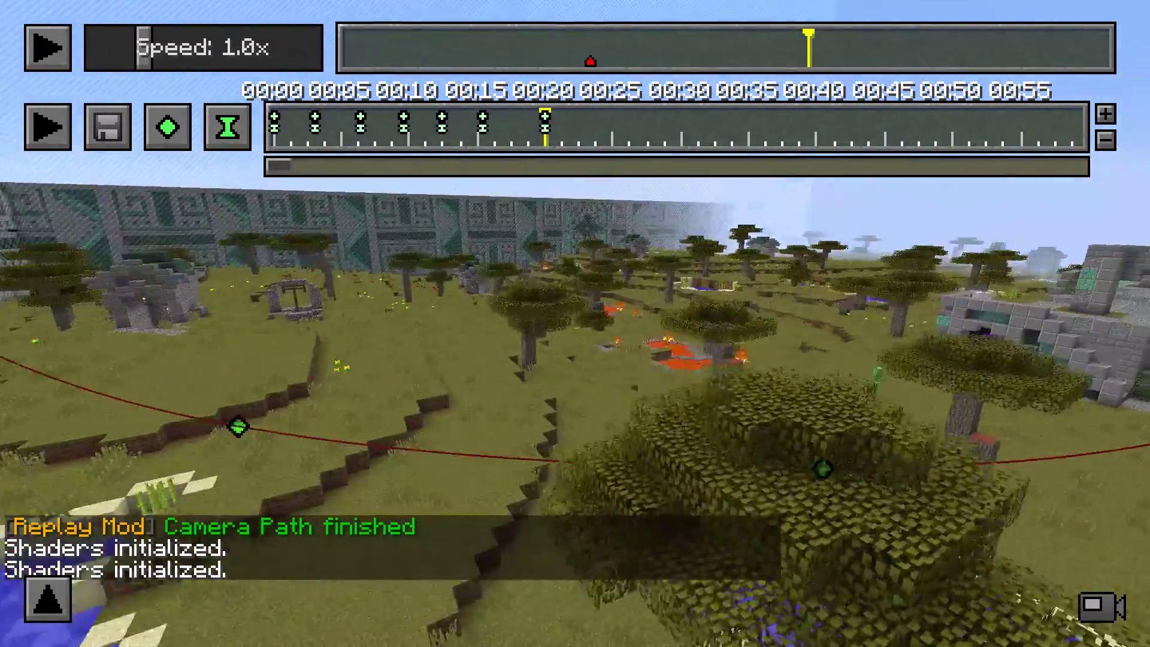
Review the camera path's course over the ponds and grassland between the small stone hut and the ruins.
key("s")
key("w")
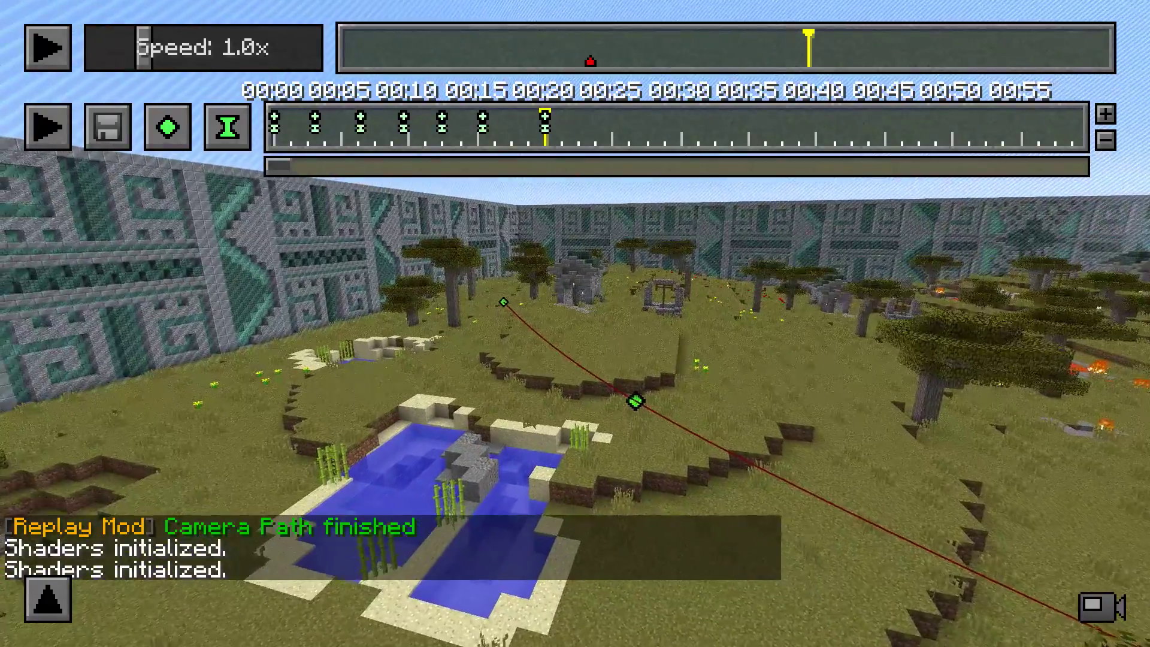
key("w")
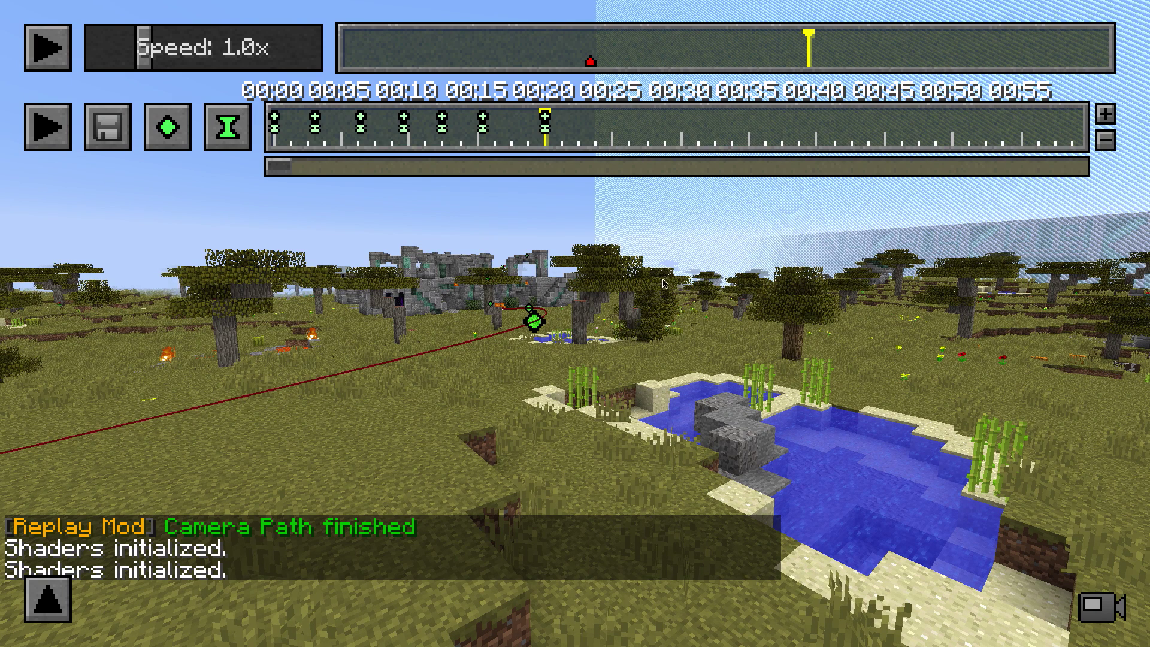
key("Escape")
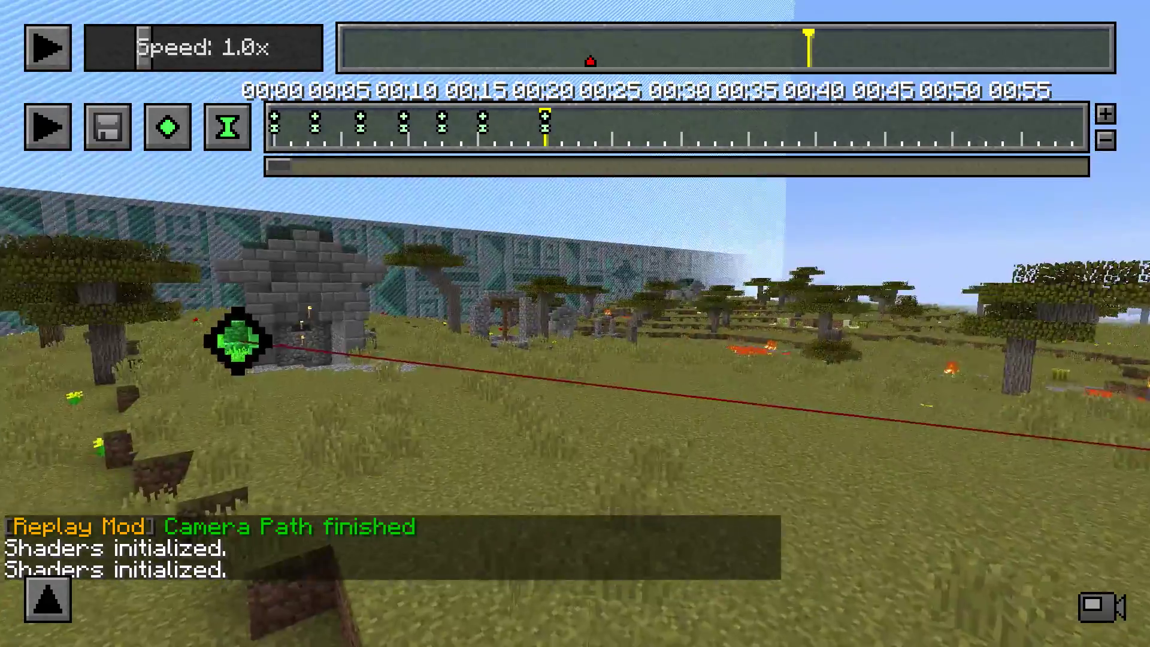
key("w")
key("w")
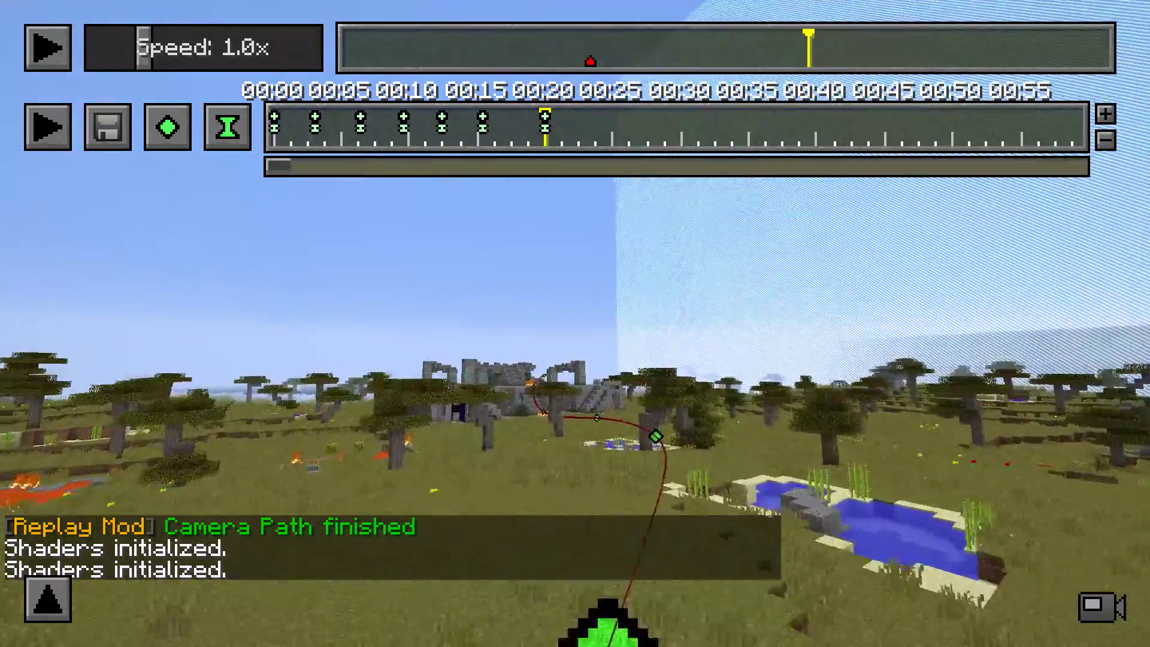
key("w")
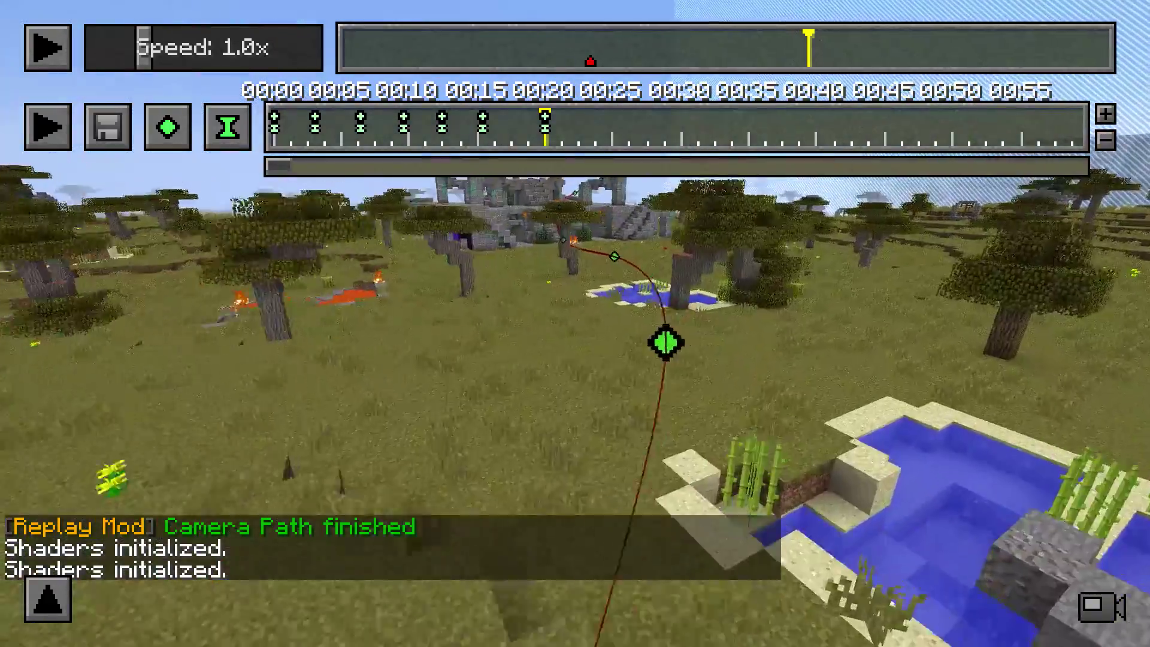
key("w")
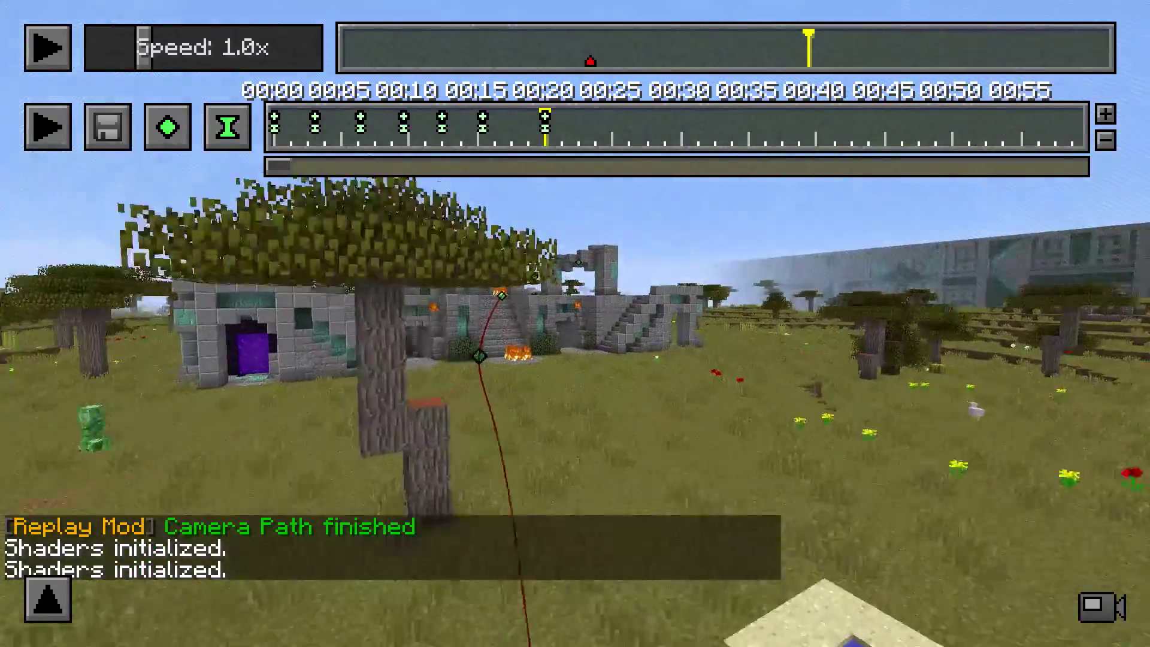
key("w")
key("space")
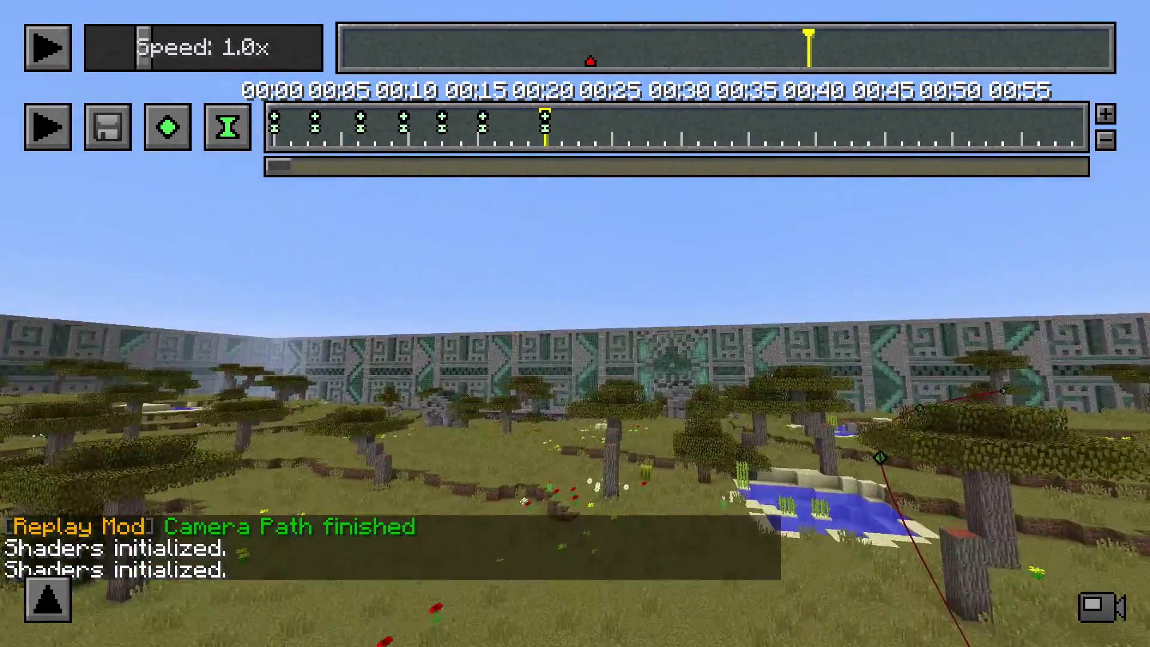
key("w")
mouse_move(575, 324)
key("w")
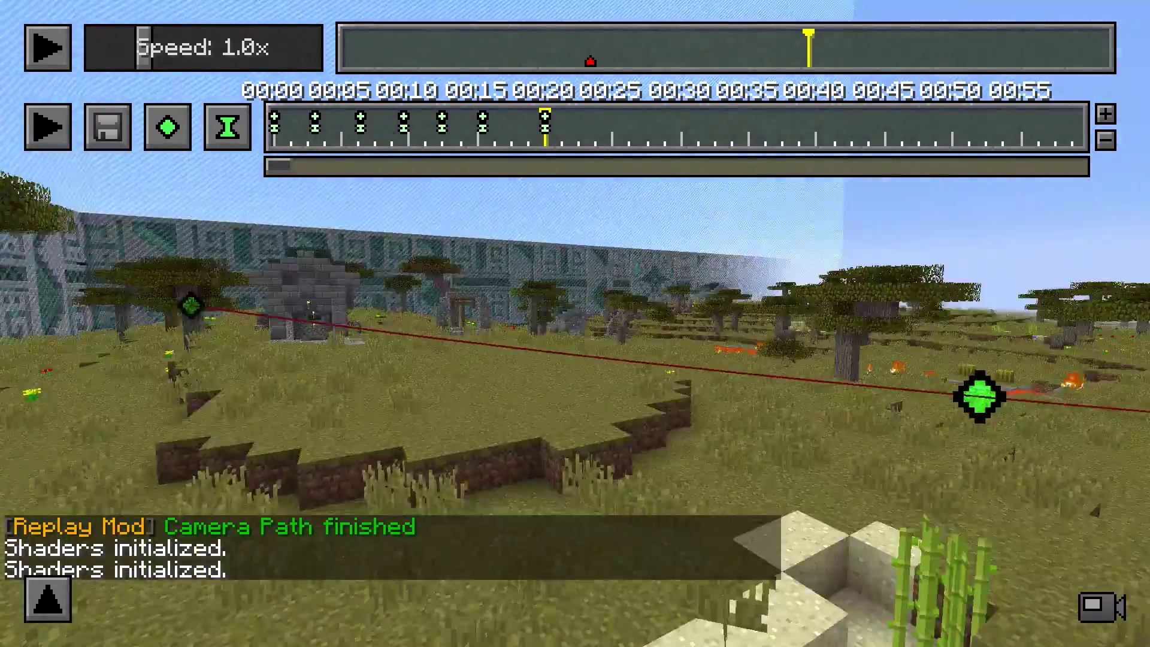
Open the game's video settings and return to the replay scene.
key("Escape")
left_click(451, 261)
left_click(479, 343)
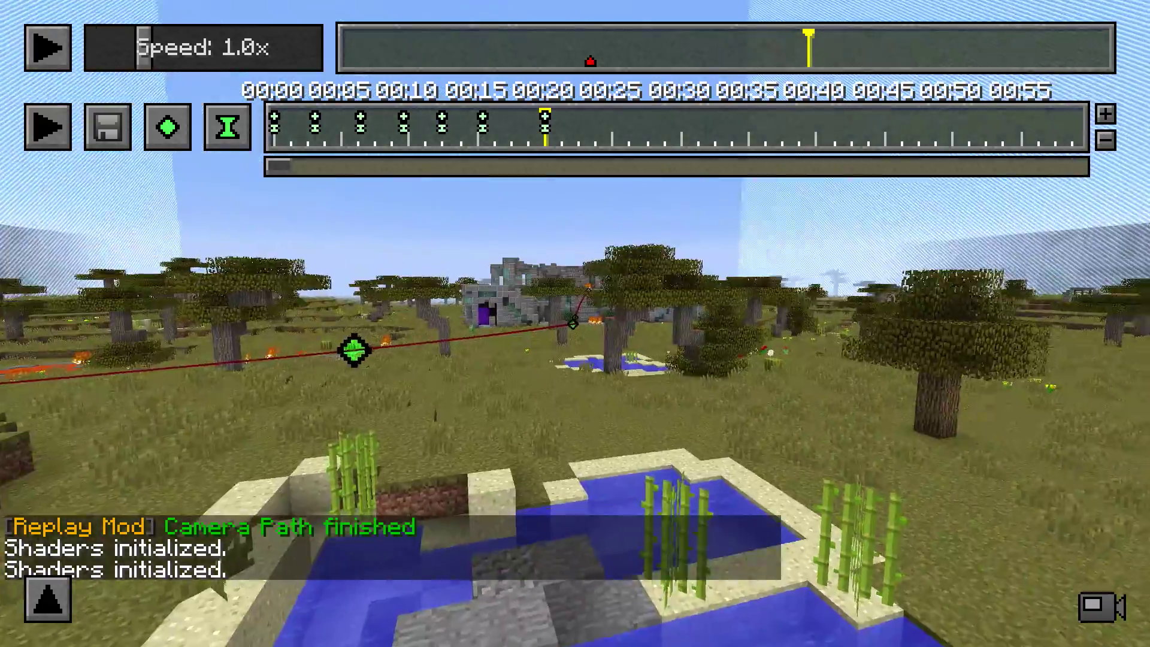
Follow the camera path over the ponds to the stone ruins and view its keyframes along the staircases.
key("w")
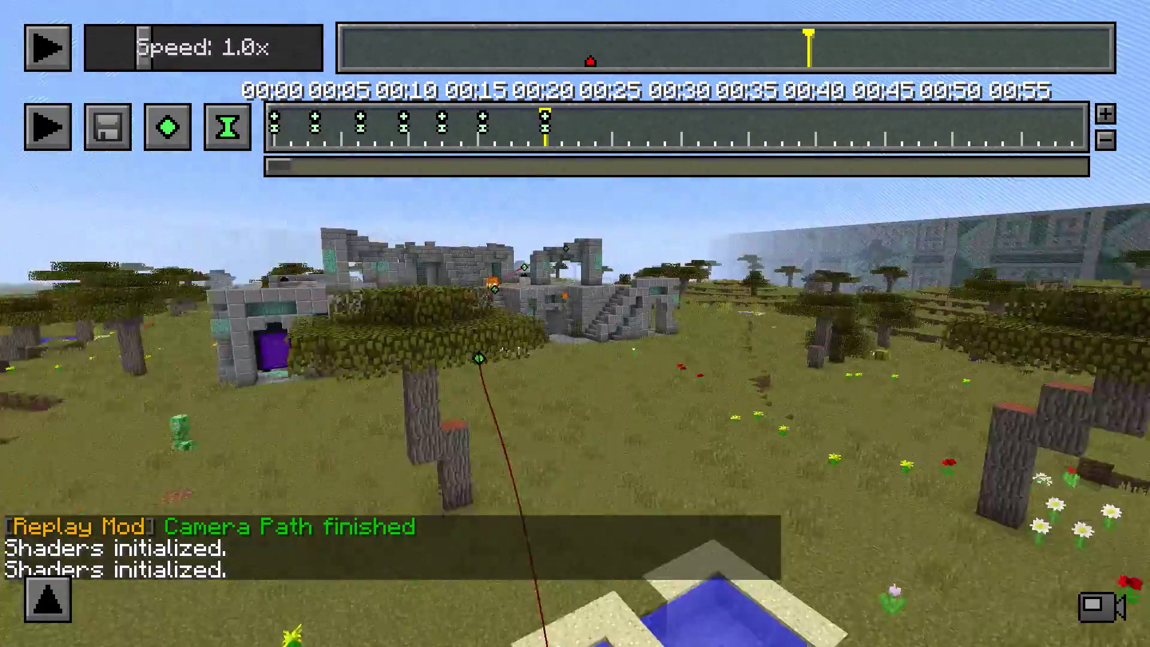
key("d")
key("t")
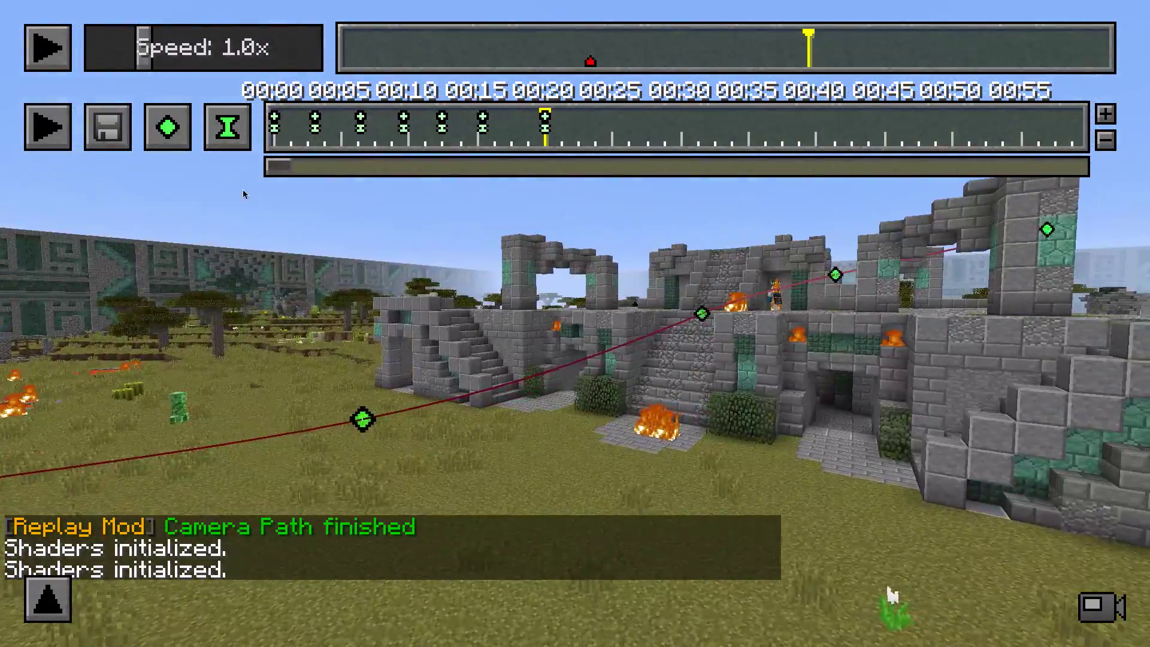
Open the camera path's render settings and choose the MP4 - Custom Bitrate encoding preset.
left_click(114, 133)
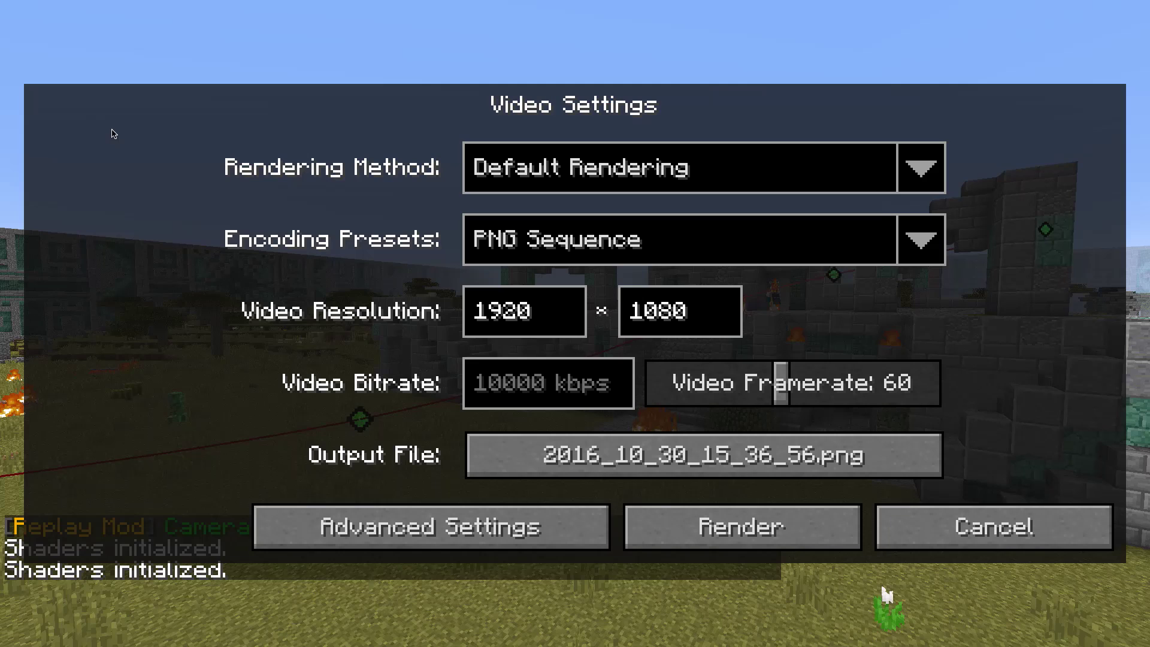
left_click(861, 242)
left_click(617, 284)
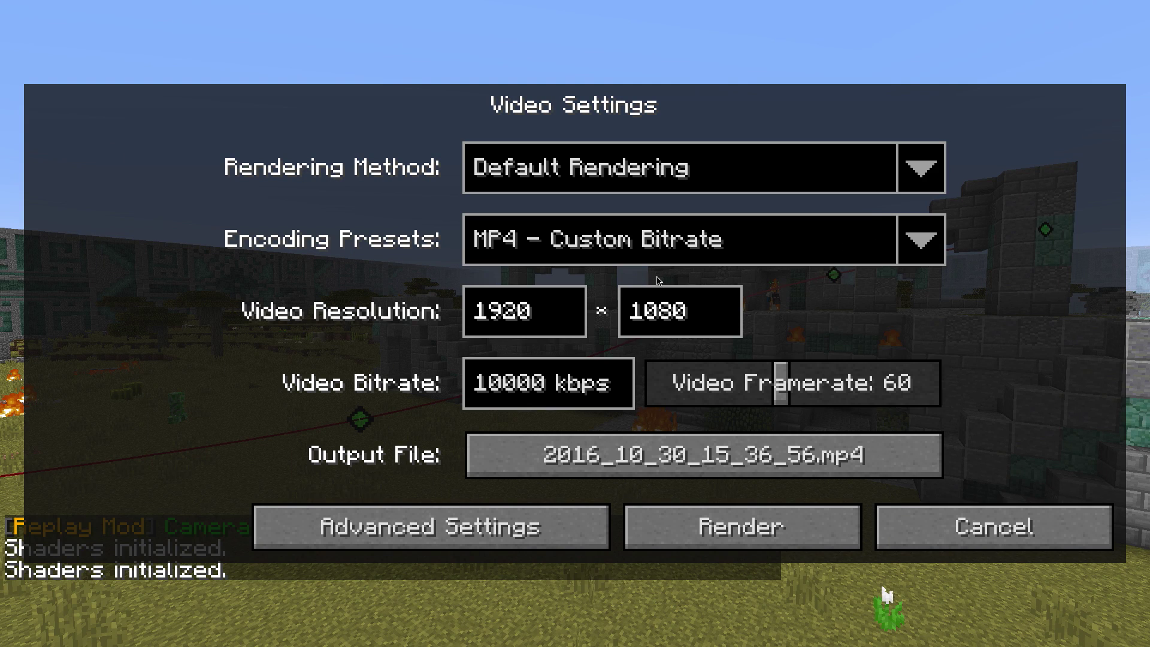
Choose another encoding preset and render the camera path at 1920 × 1080 and 60 fps with the render preview enabled.
left_click(894, 245)
left_click(647, 346)
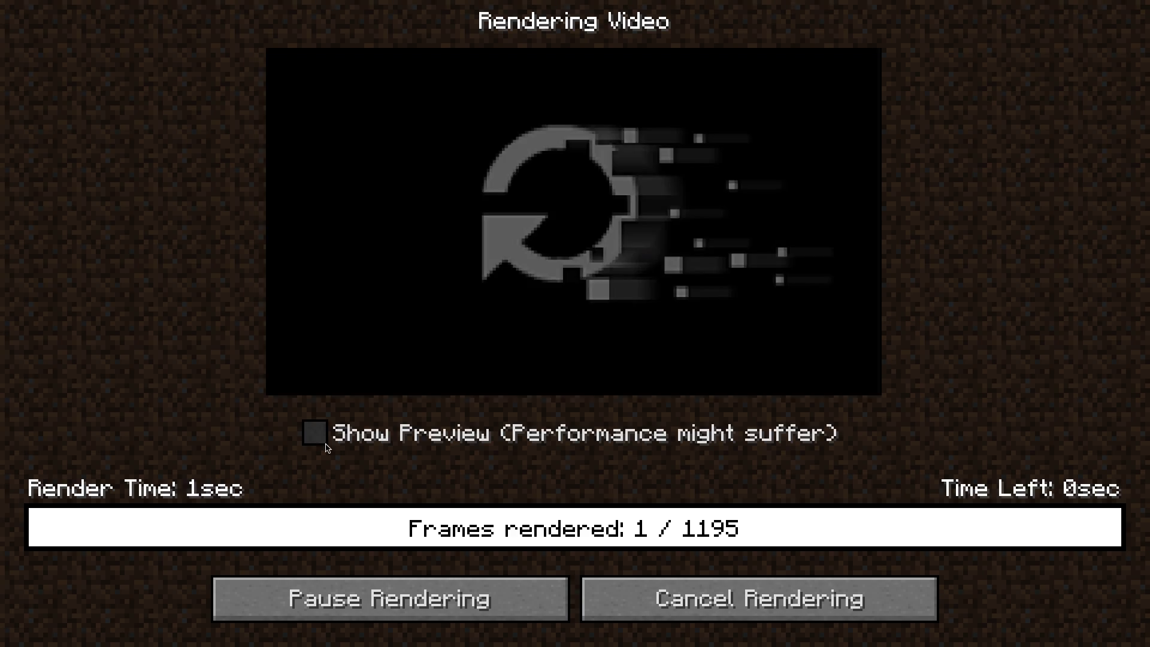
left_click(314, 436)
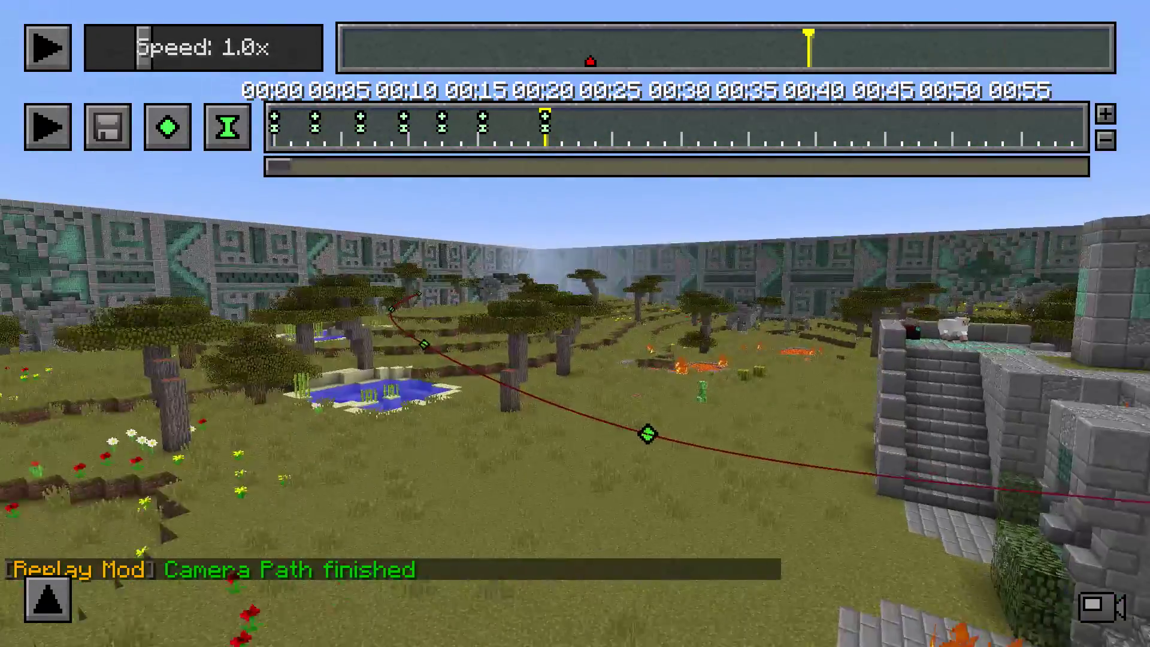
Set the shader pack to DepthMap and return to the replay scene.
key("Escape")
left_click(455, 259)
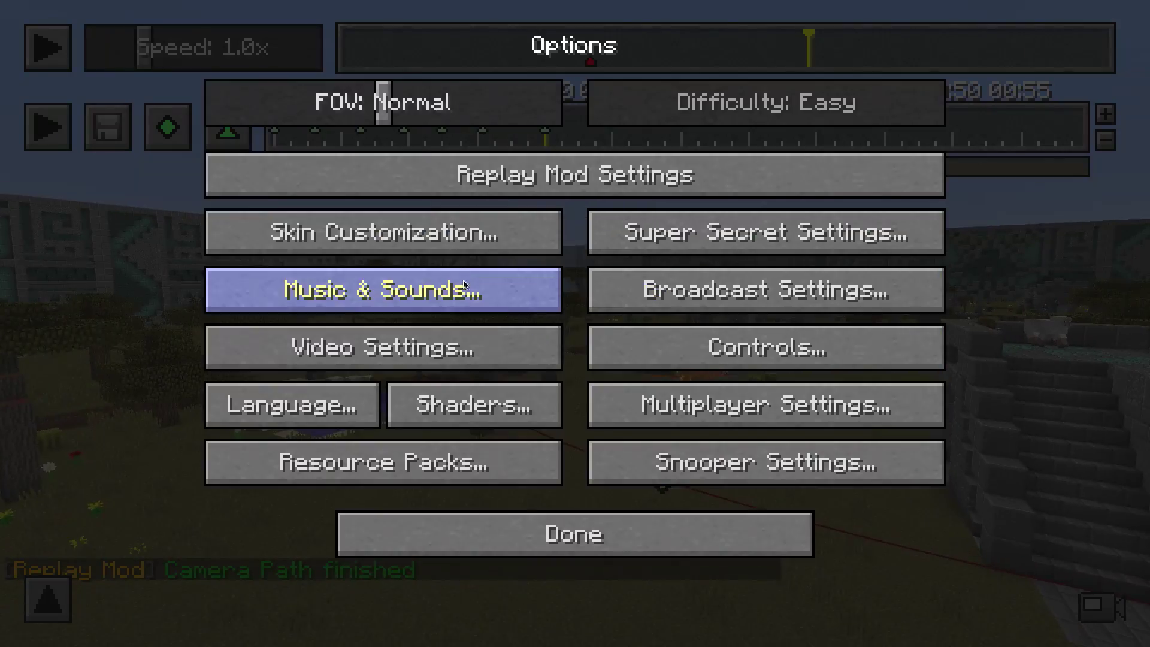
left_click(471, 403)
left_click(327, 205)
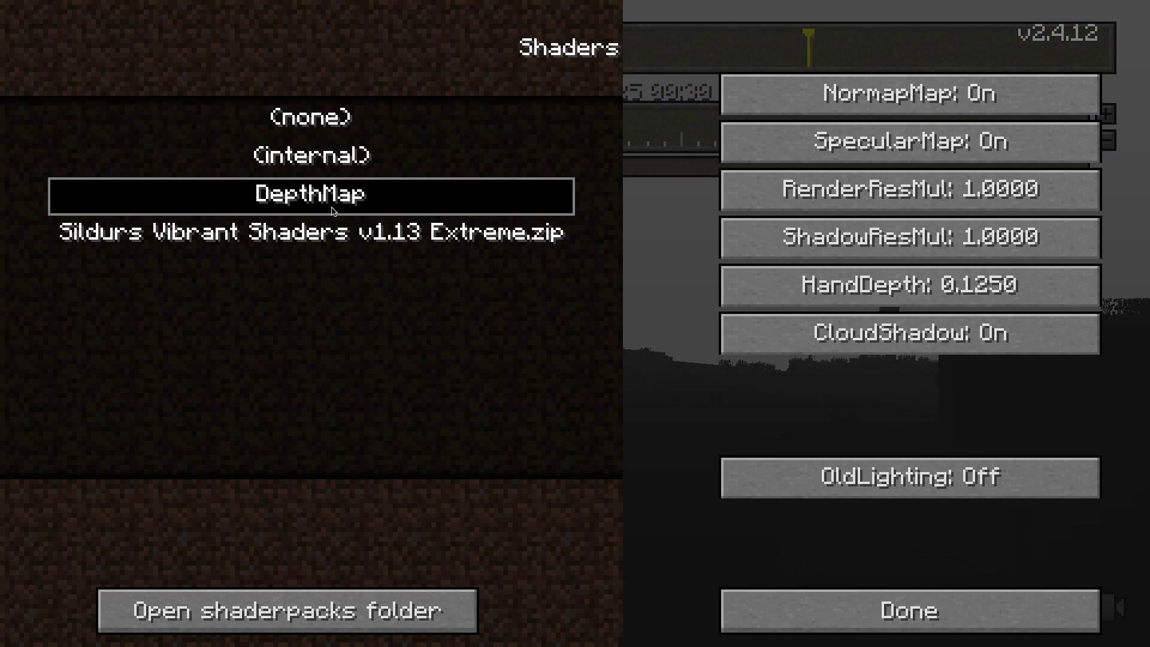
key("Escape")
Examine the depth rendering of the savanna trees, the camera path and the small stone structures from near and far.
key("w")
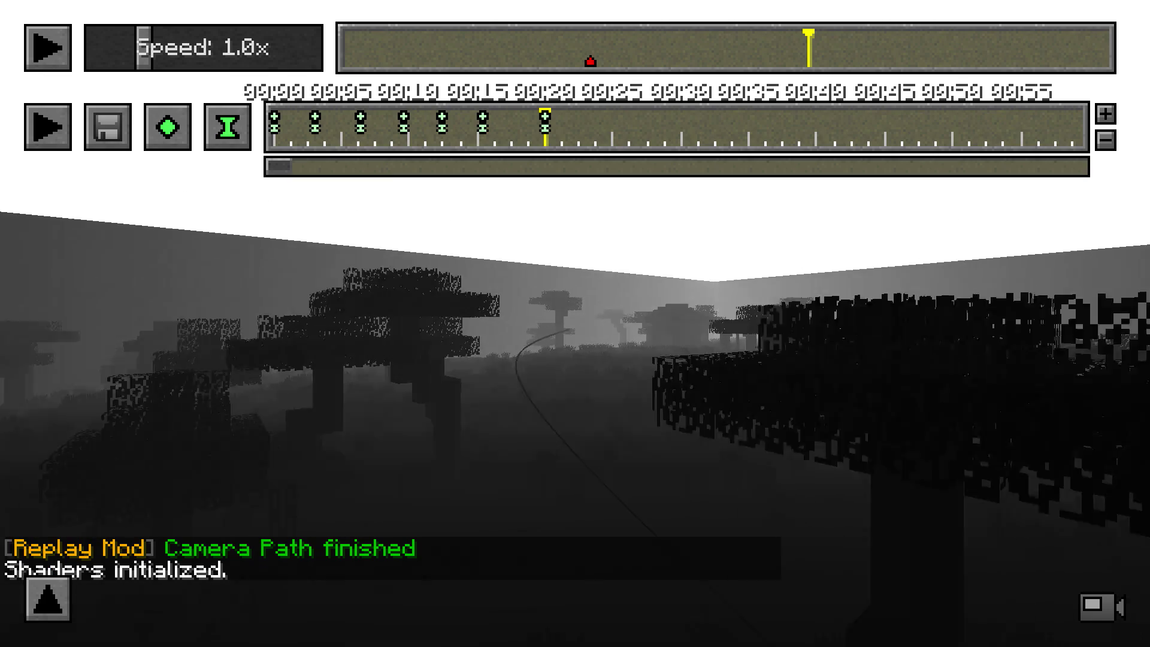
key("w")
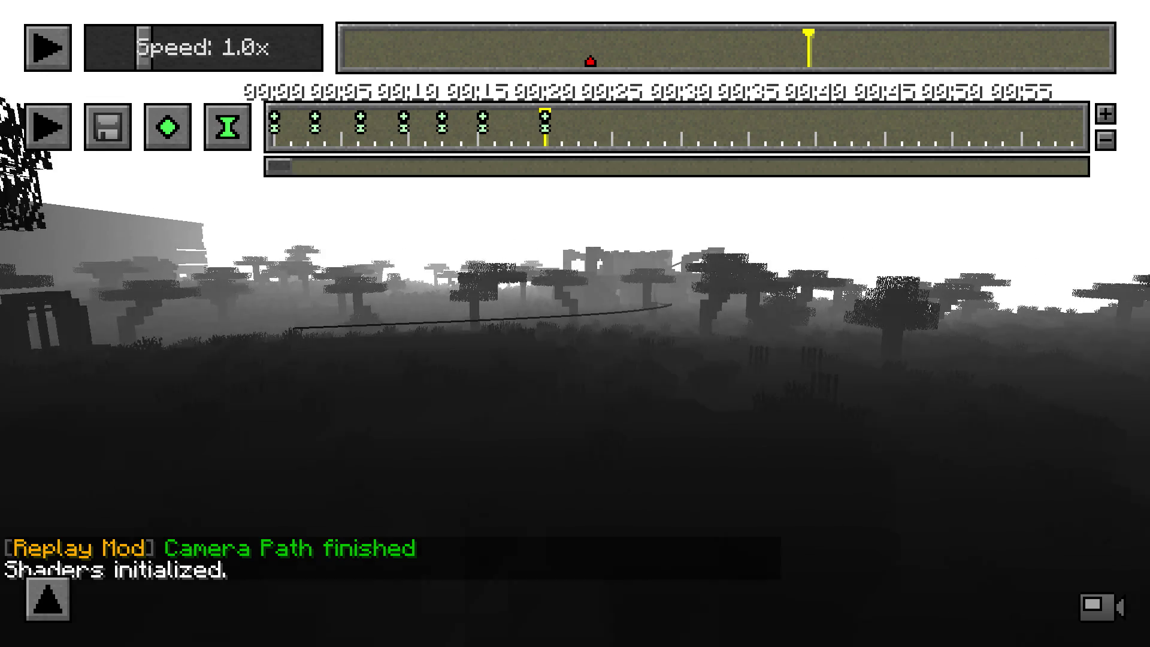
key("w")
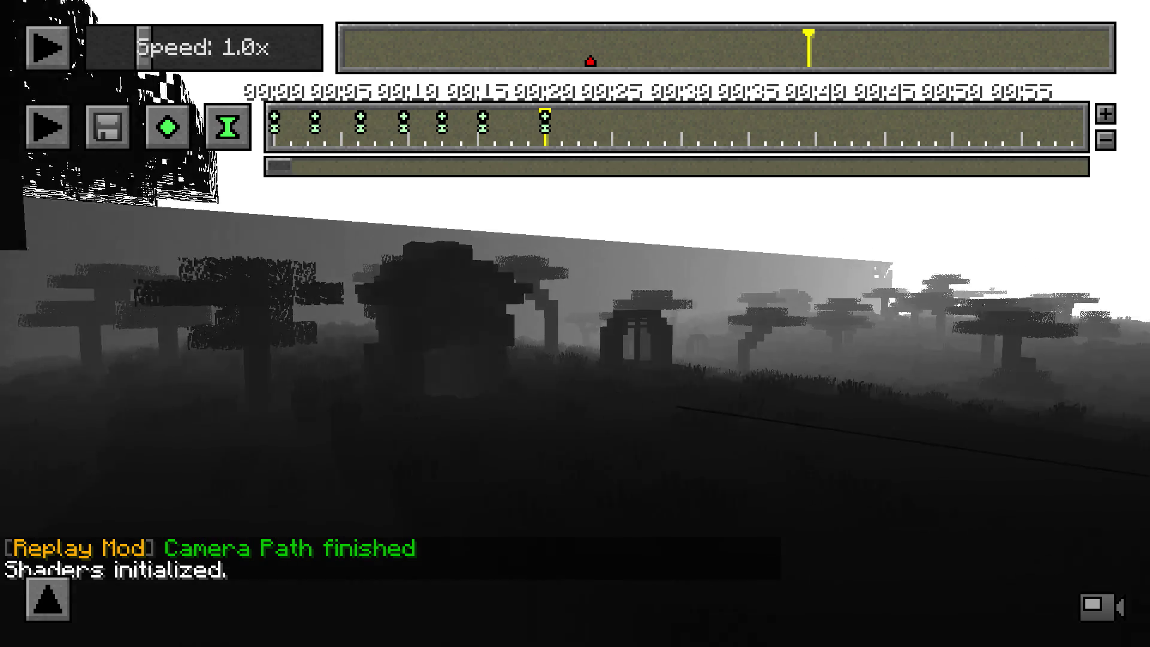
key("w")
key("space")
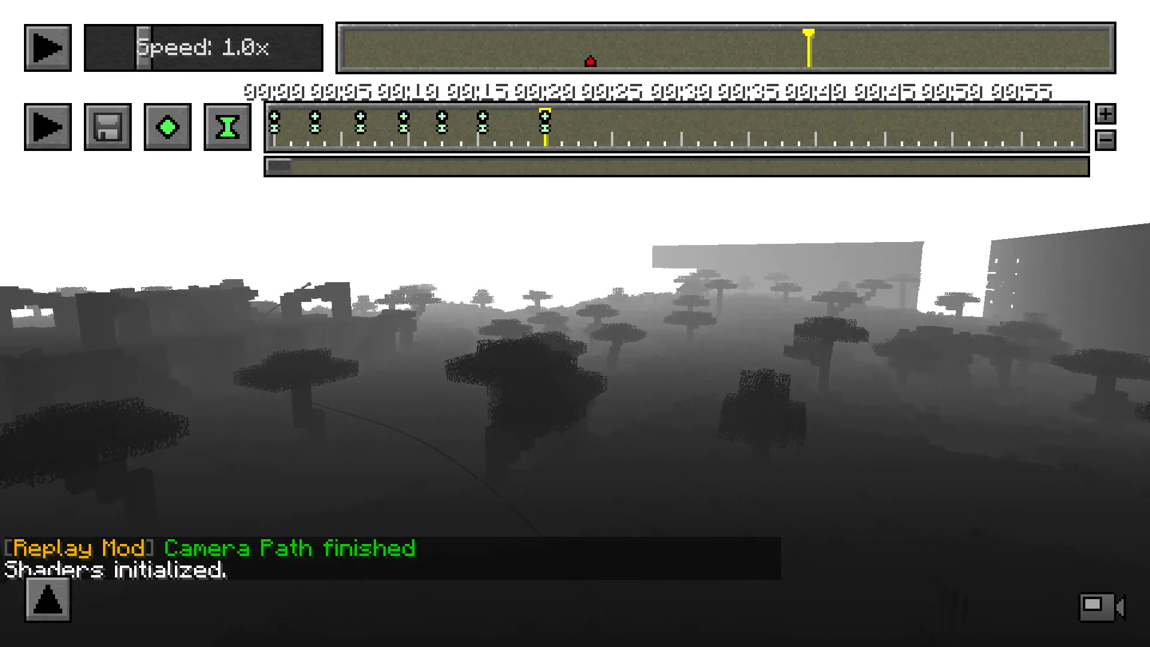
key("w")
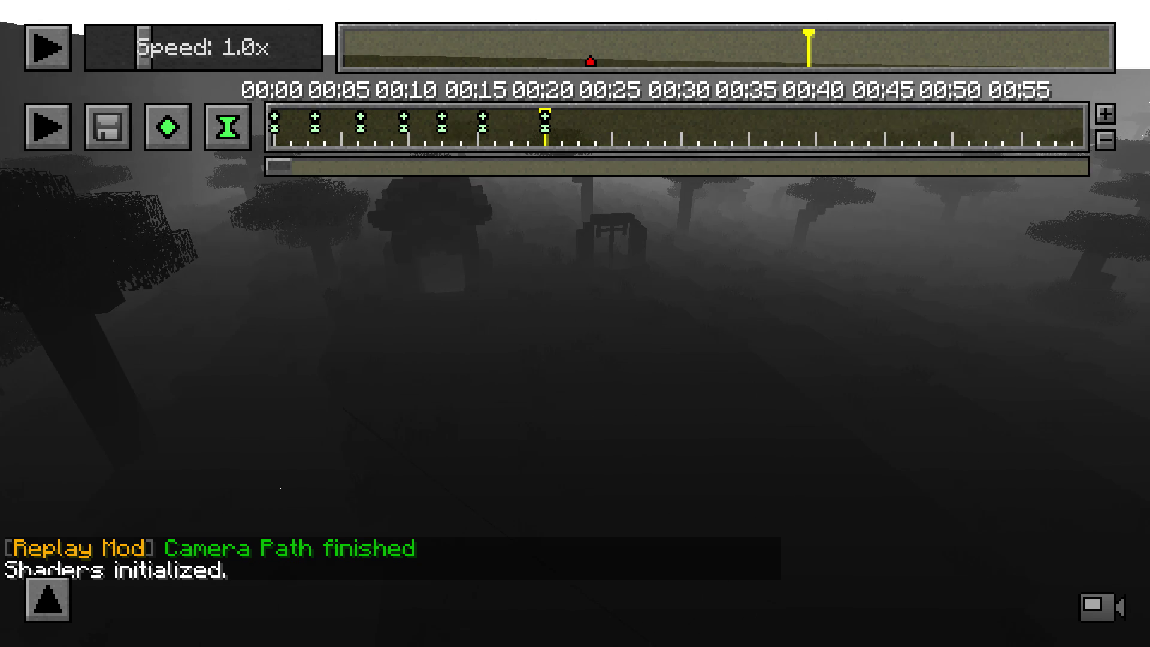
key("w")
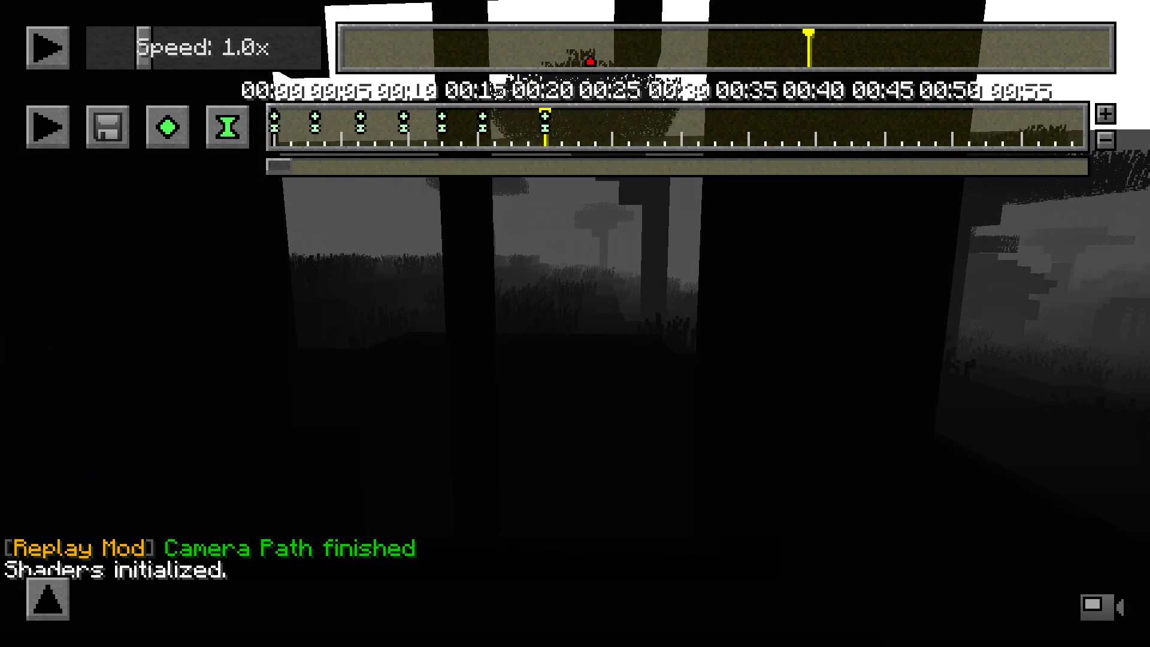
key("w")
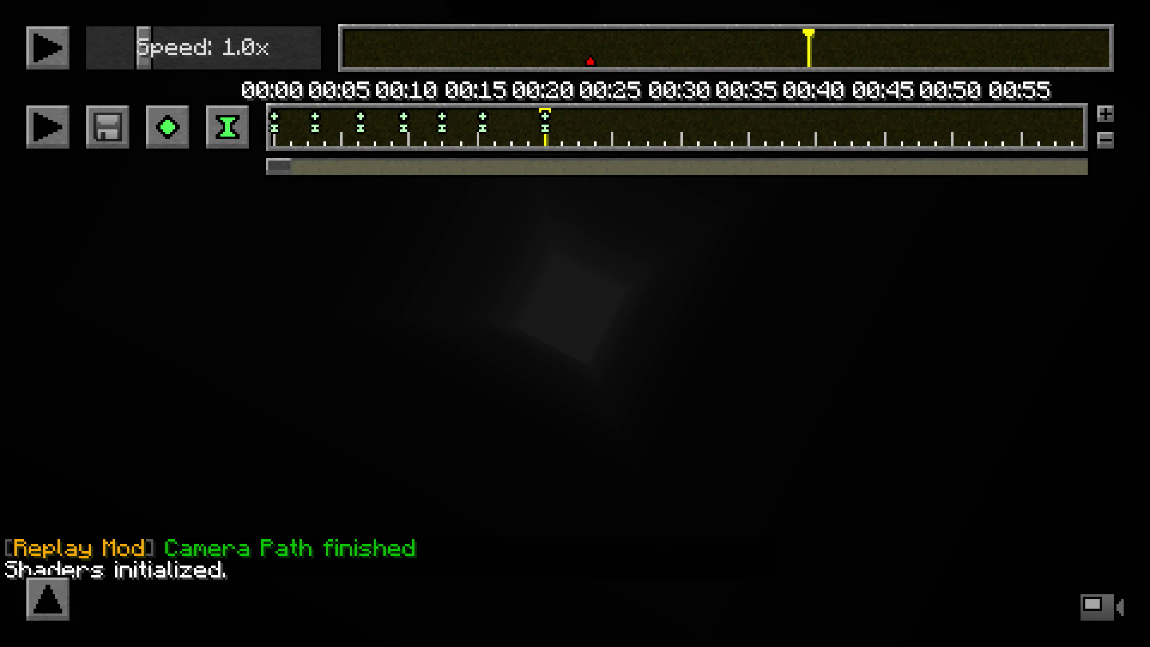
Examine the depth rendering across the open grassland towards the distant ruins and the patterned boundary wall.
key("w")
key("w")
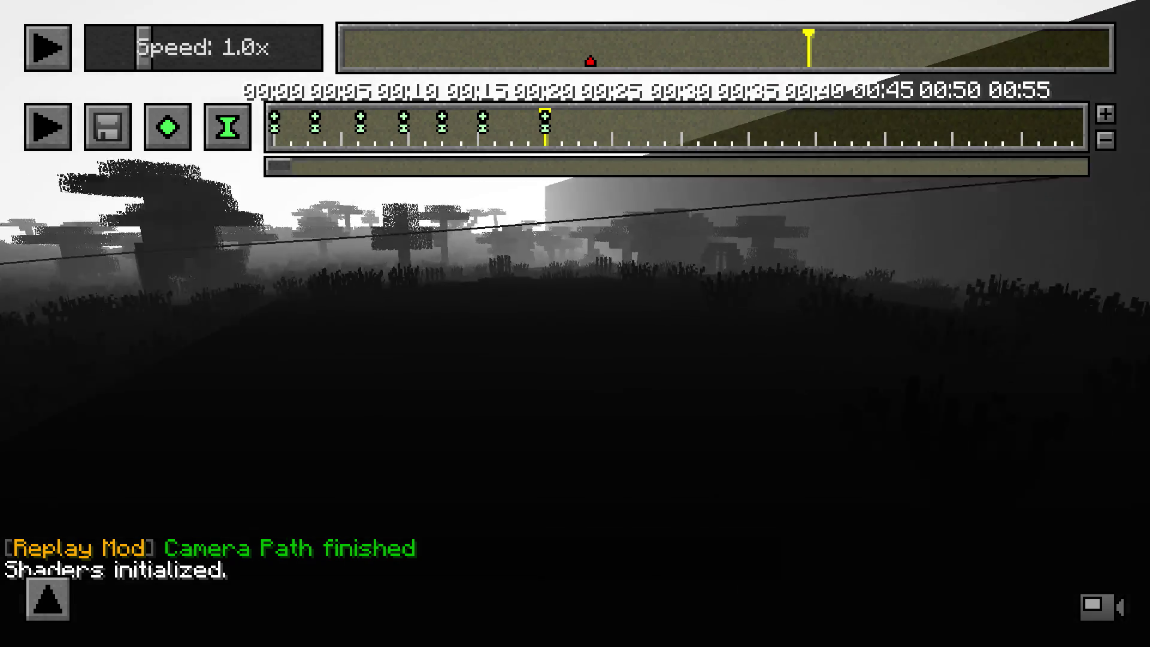
key("w")
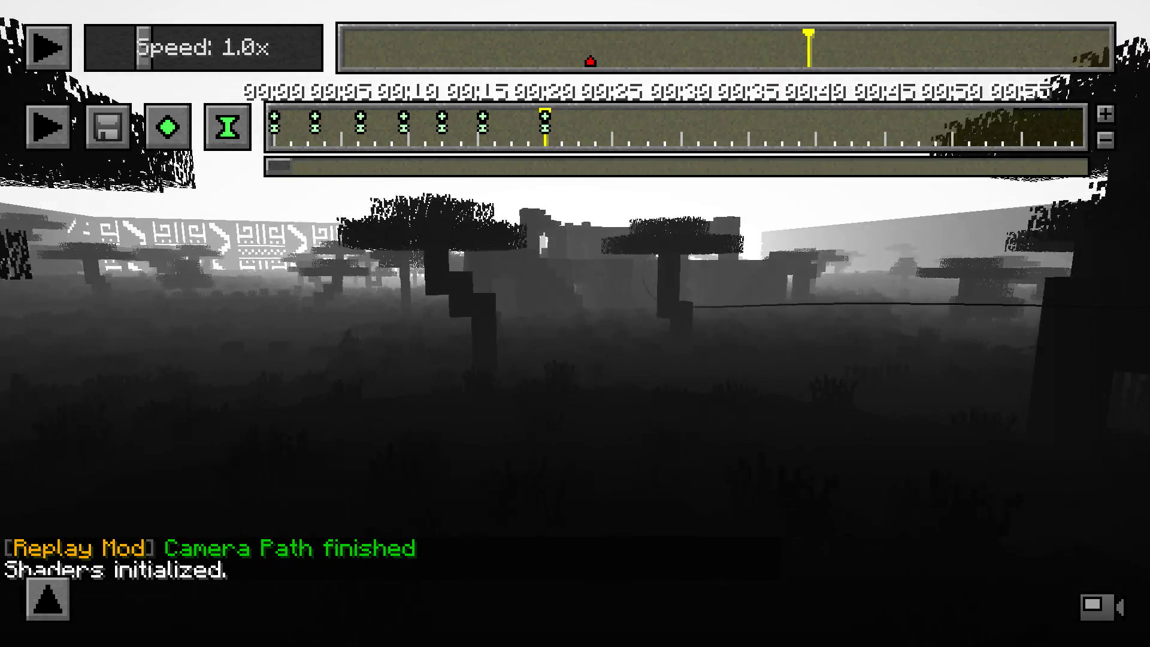
key("Escape")
key("Escape")
key("w")
key("w")
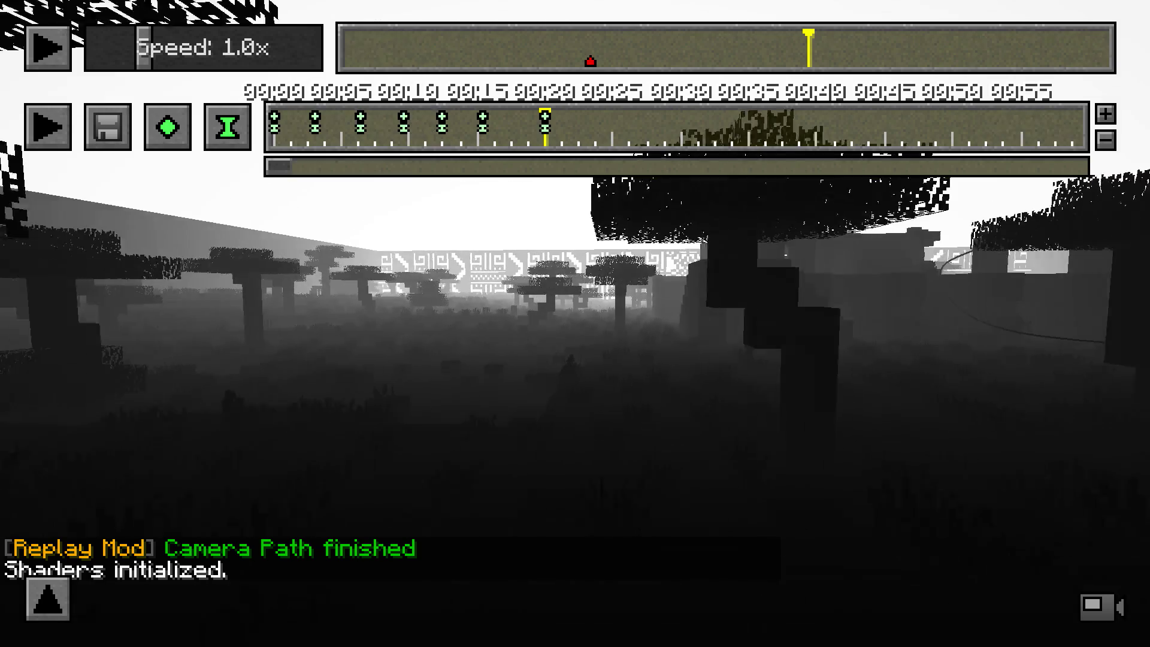
key("w")
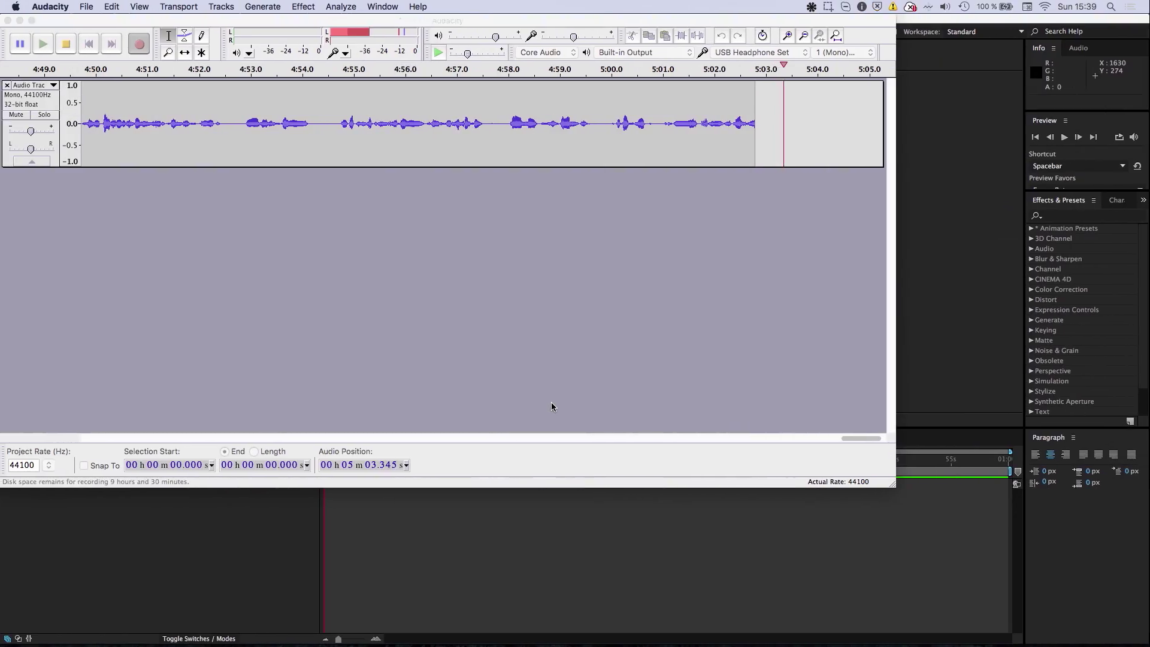
Switch to final.fsh in Sublime Text and place the cursor at the end of the clipping definition for editing.
left_click(551, 406)
left_click(756, 636)
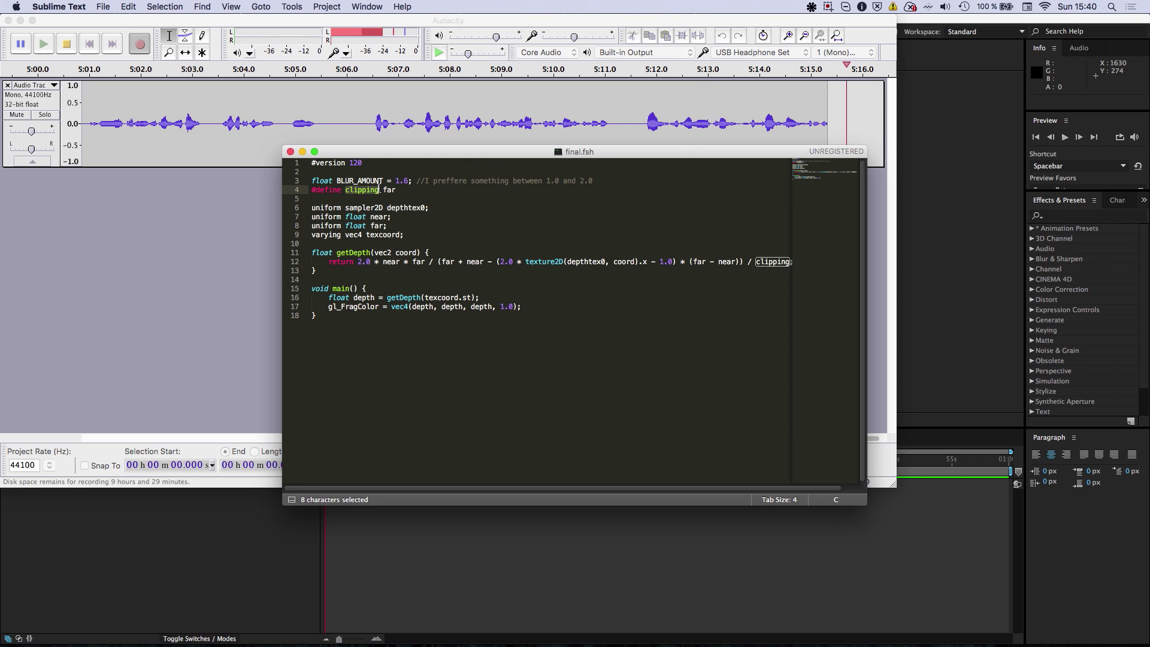
left_click(421, 191)
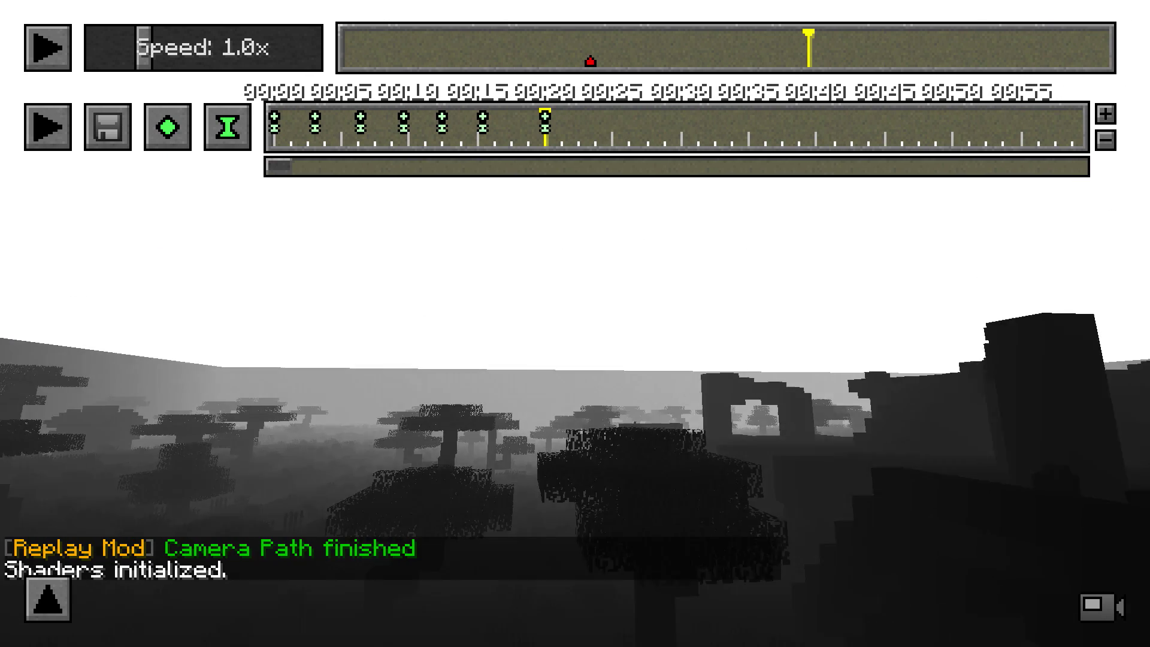
Reload the DepthMap shader pack by switching through (none), and inspect the depth shading of nearby blocks and grass.
key("Escape")
left_click(514, 273)
left_click(492, 405)
left_click(343, 129)
left_click(339, 193)
key("Escape")
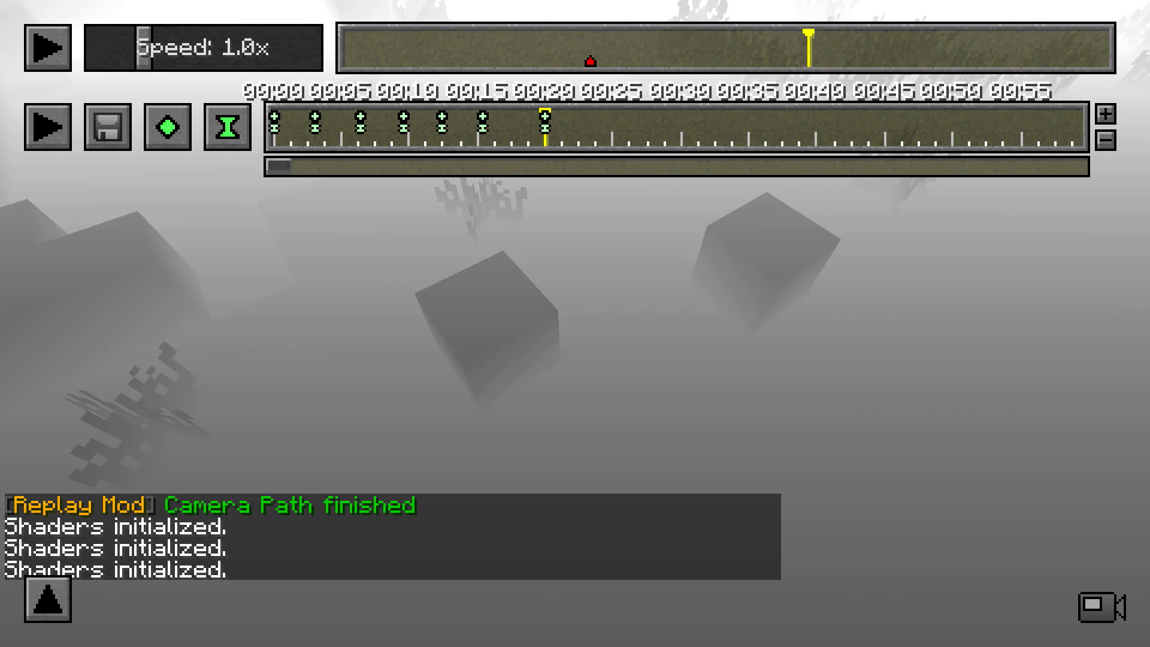
key("a")
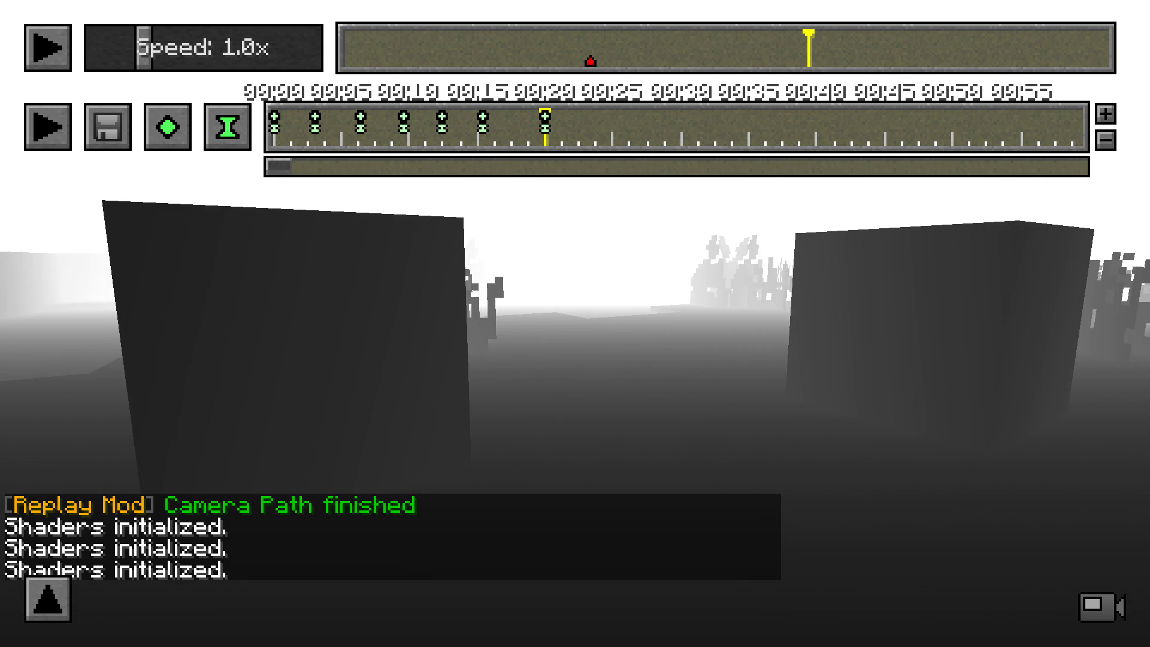
key("w")
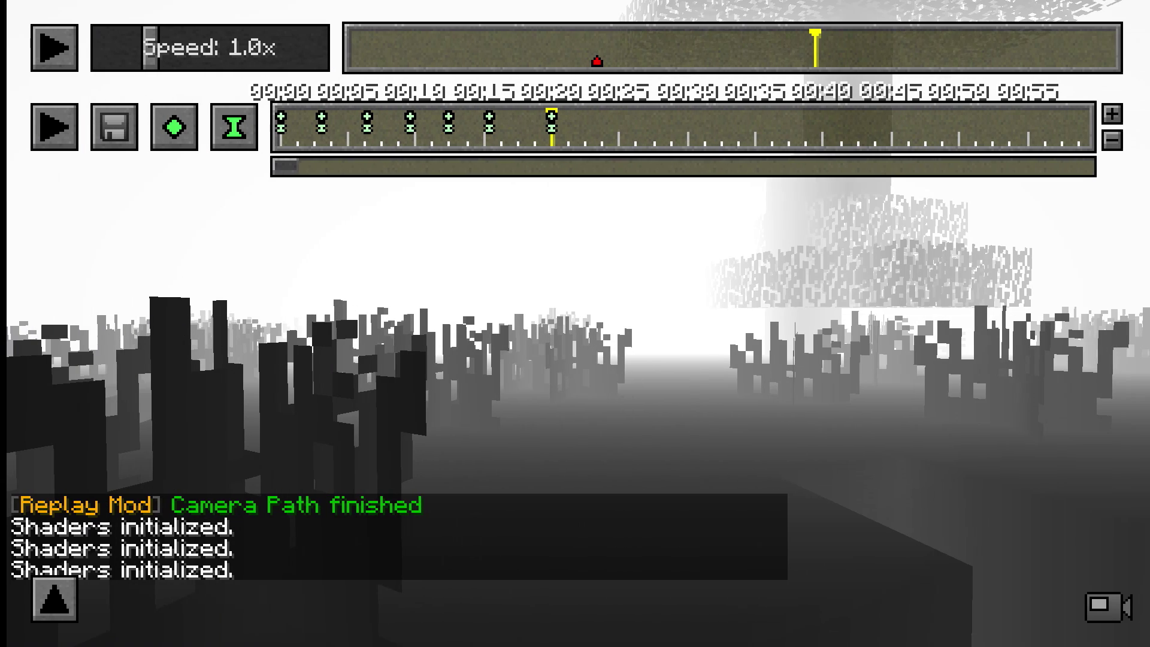
Select (none) and DepthMap again to reinitialize the depth shader, and return to the replay scene.
key("Escape")
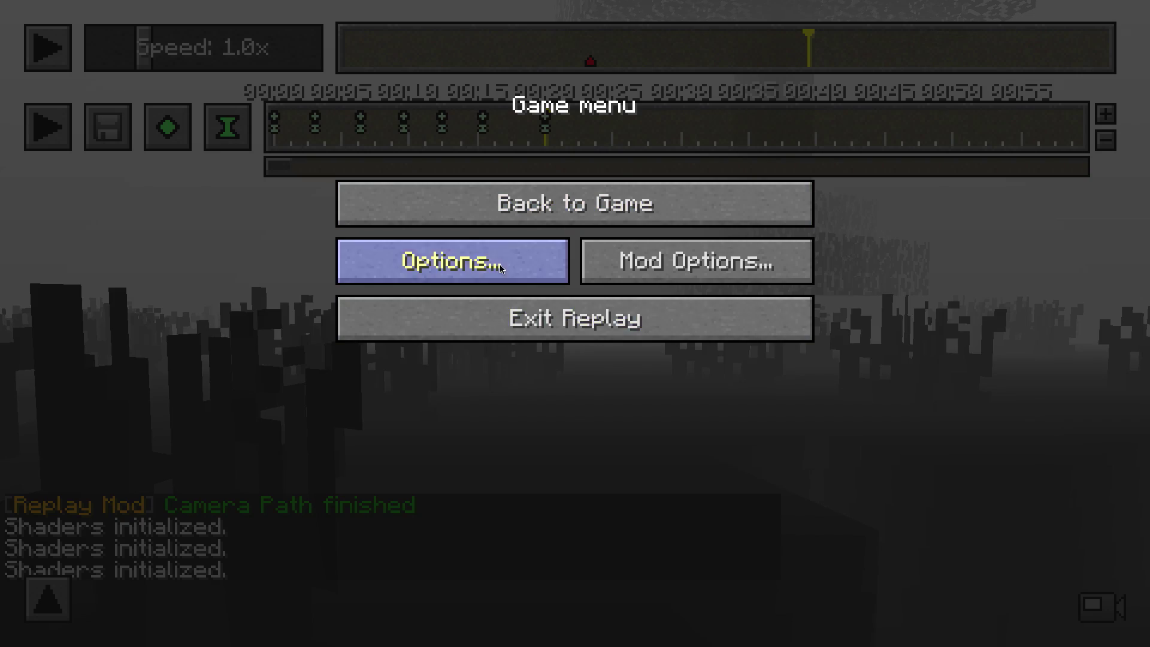
left_click(411, 260)
left_click(467, 403)
left_click(400, 124)
left_click(400, 199)
key("Escape")
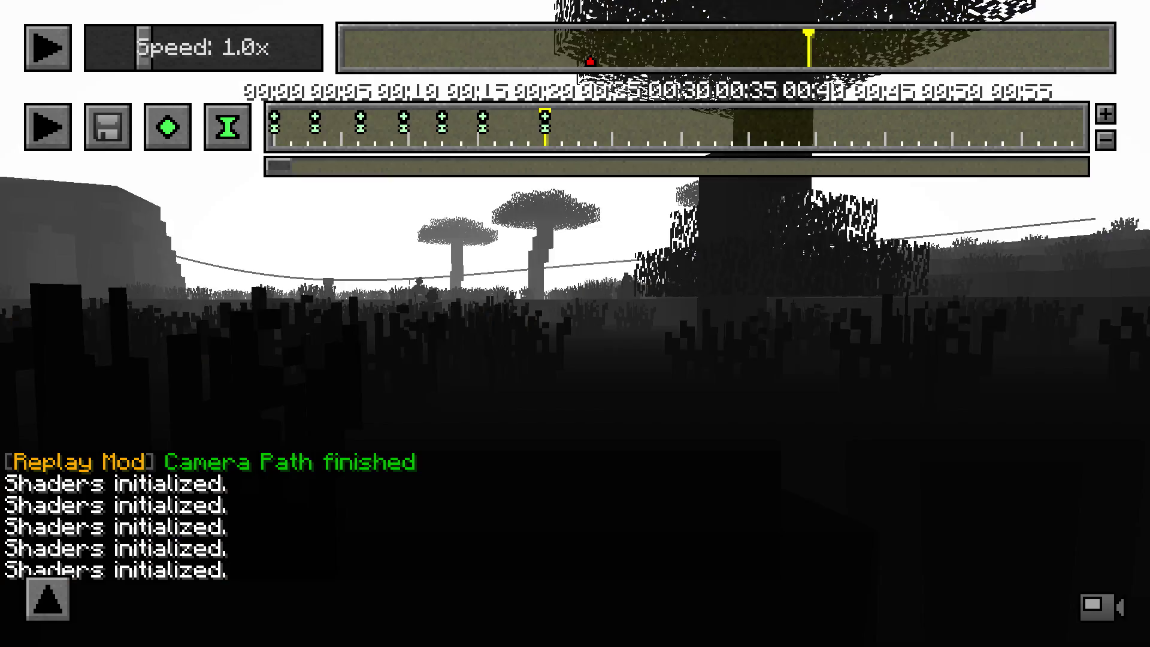
Examine the reloaded depth rendering of the trees, boundary wall and ruins from low and raised viewpoints.
key("w")
key("space")
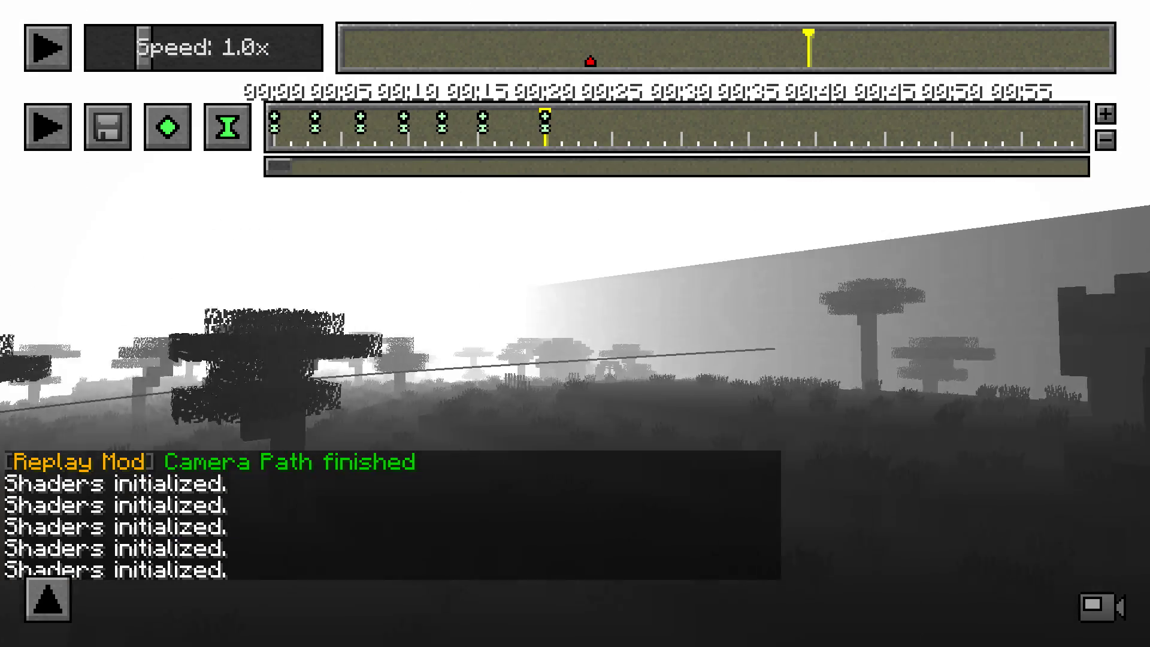
key("w")
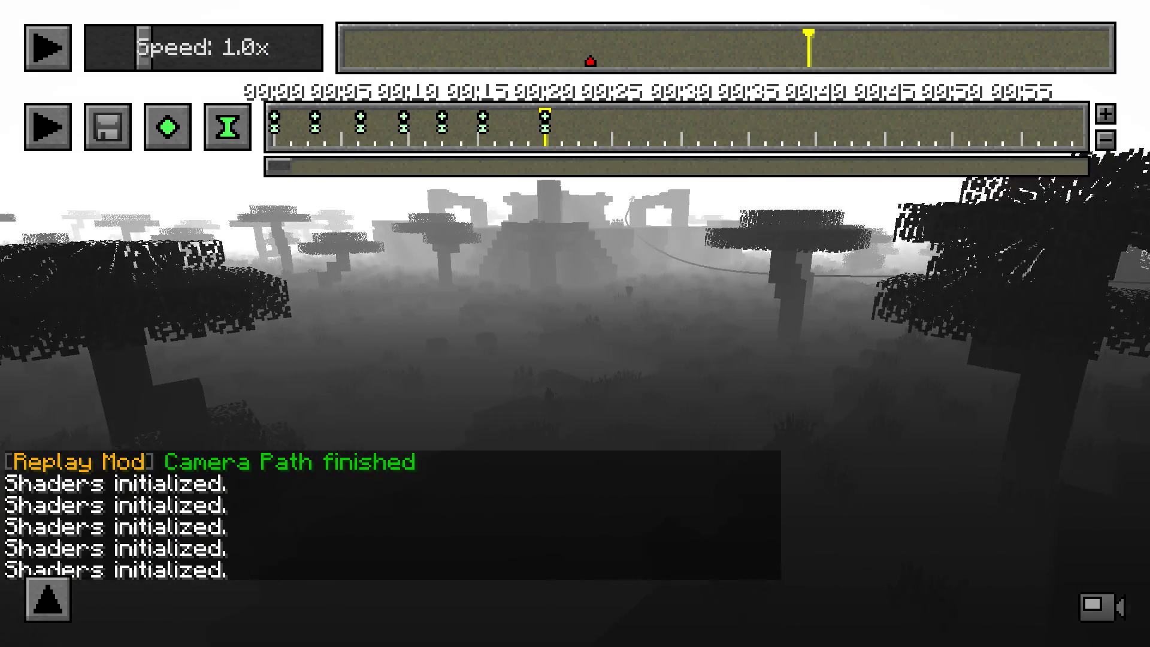
key("shift")
key("w")
key("w")
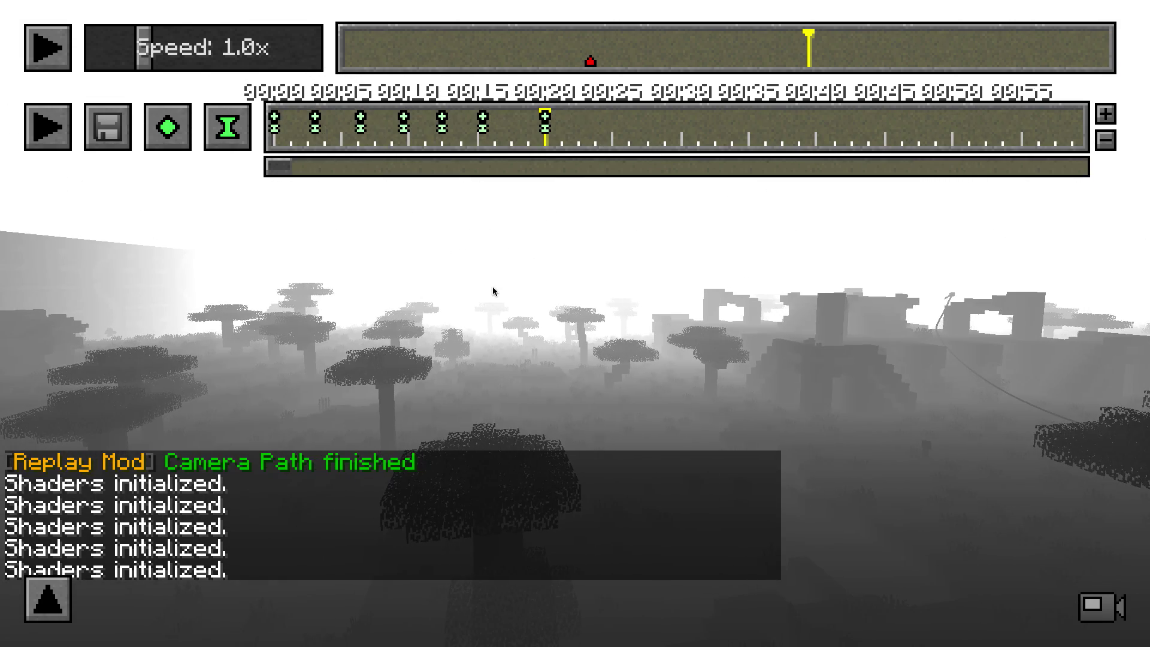
Review the clipping definition in final.fsh in Sublime Text, and reload the DepthMap shader pack in the replay.
key("ctrl+Left")
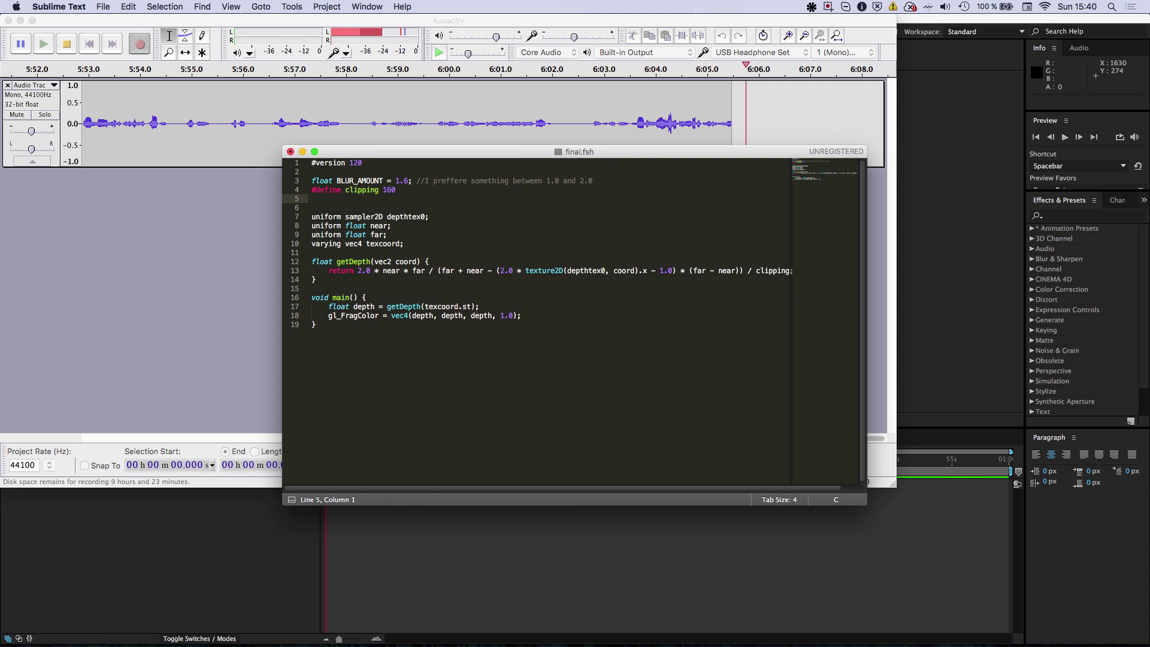
key("ctrl+Right")
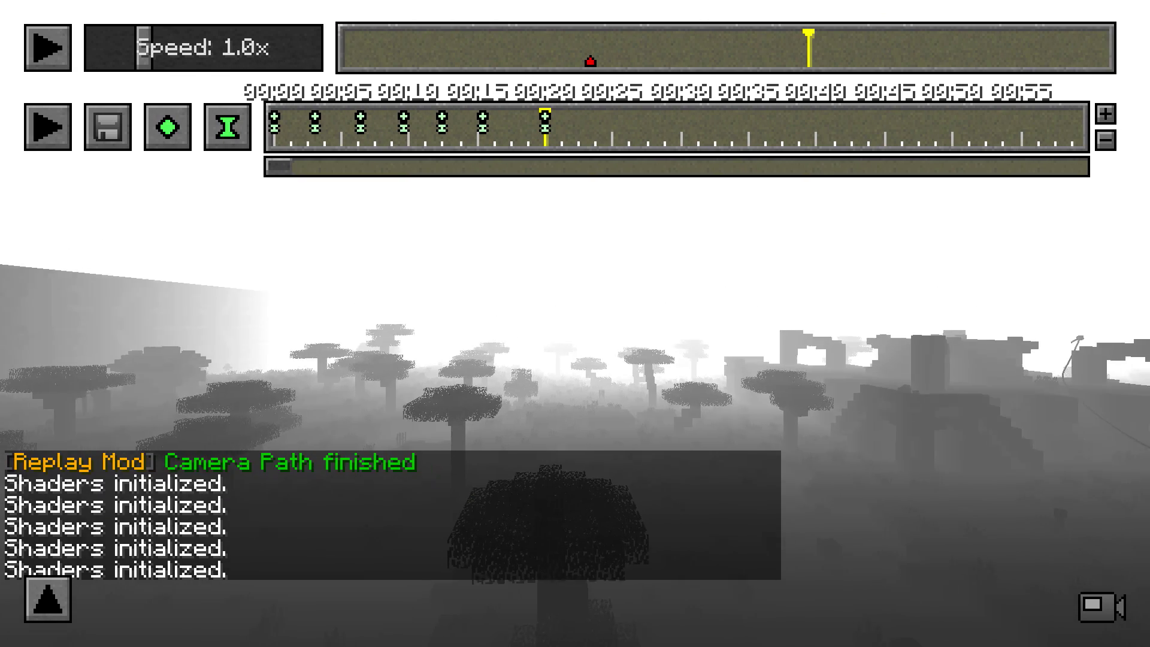
key("Escape")
left_click(517, 261)
left_click(506, 396)
left_click(419, 119)
key("Escape")
Compare the depth shading of the savanna trees, boundary wall and distant ruins around the camera path.
key("w")
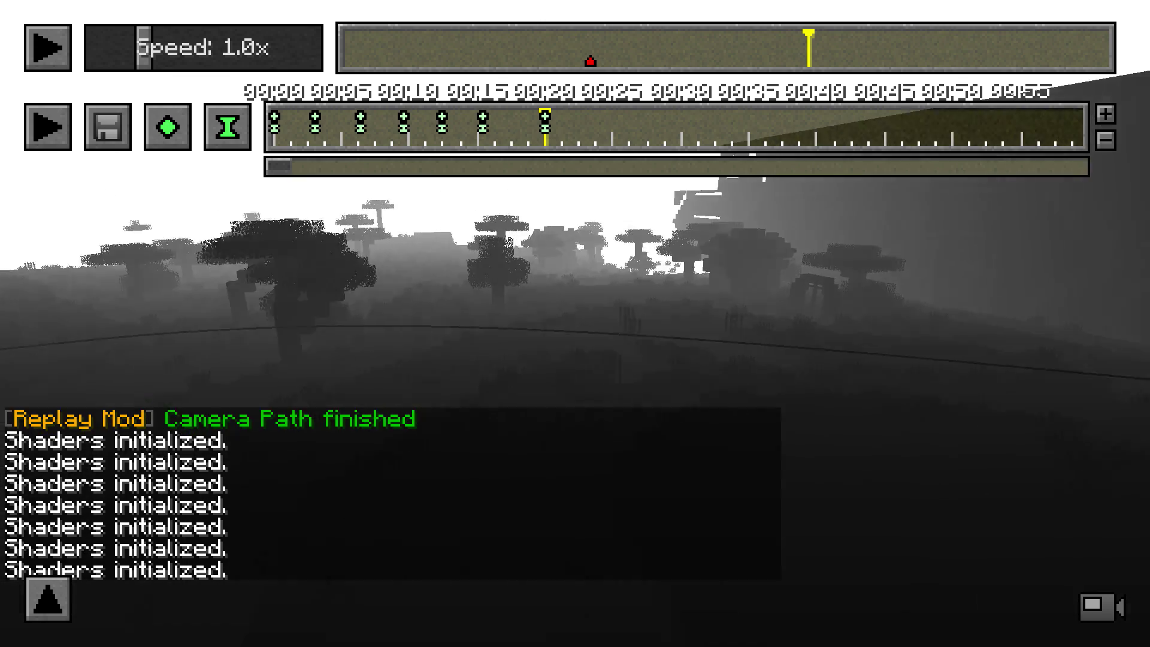
key("w")
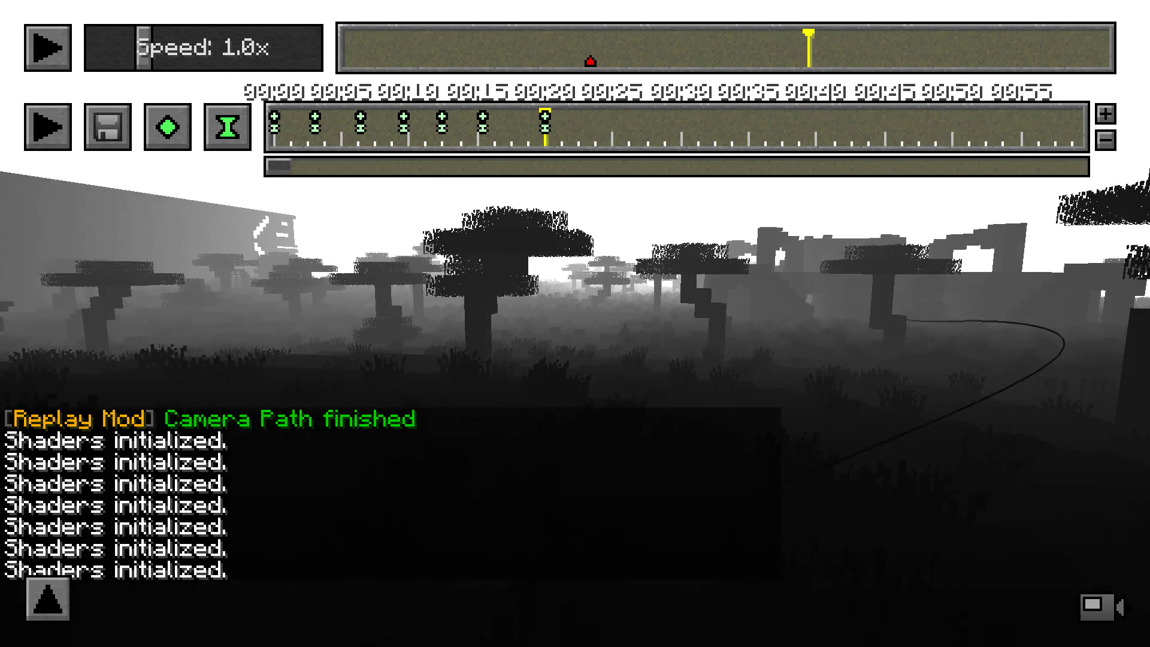
key("s")
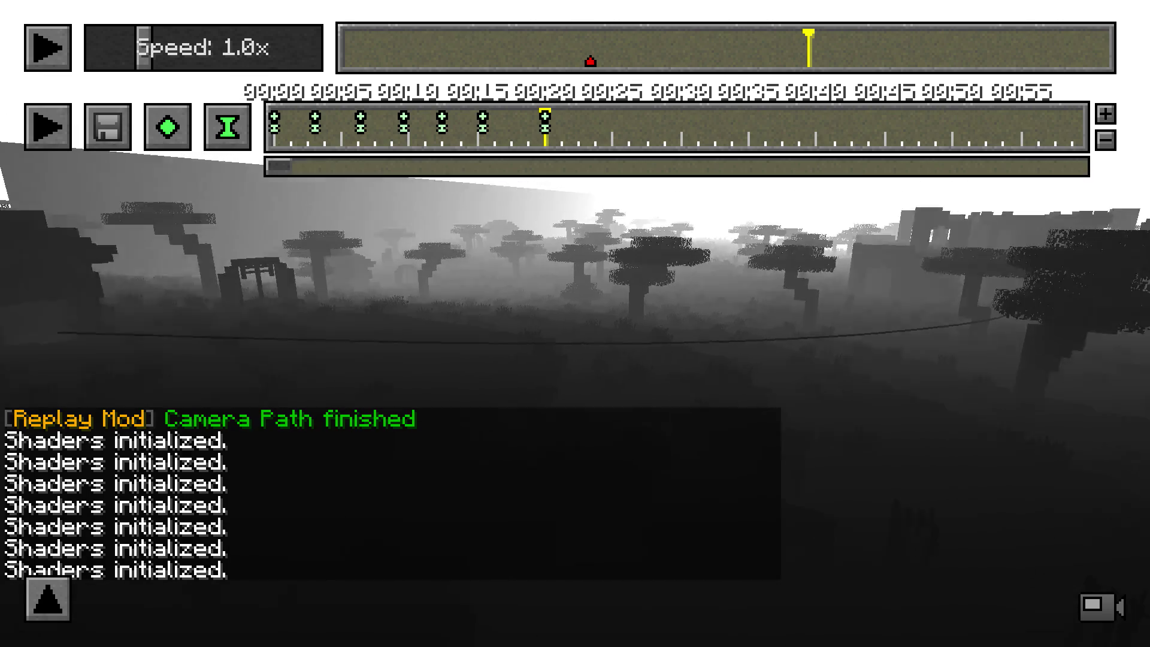
Examine the depth shading of the savanna trees, ruins and boundary wall from ground level and from above the camera path.
key("w")
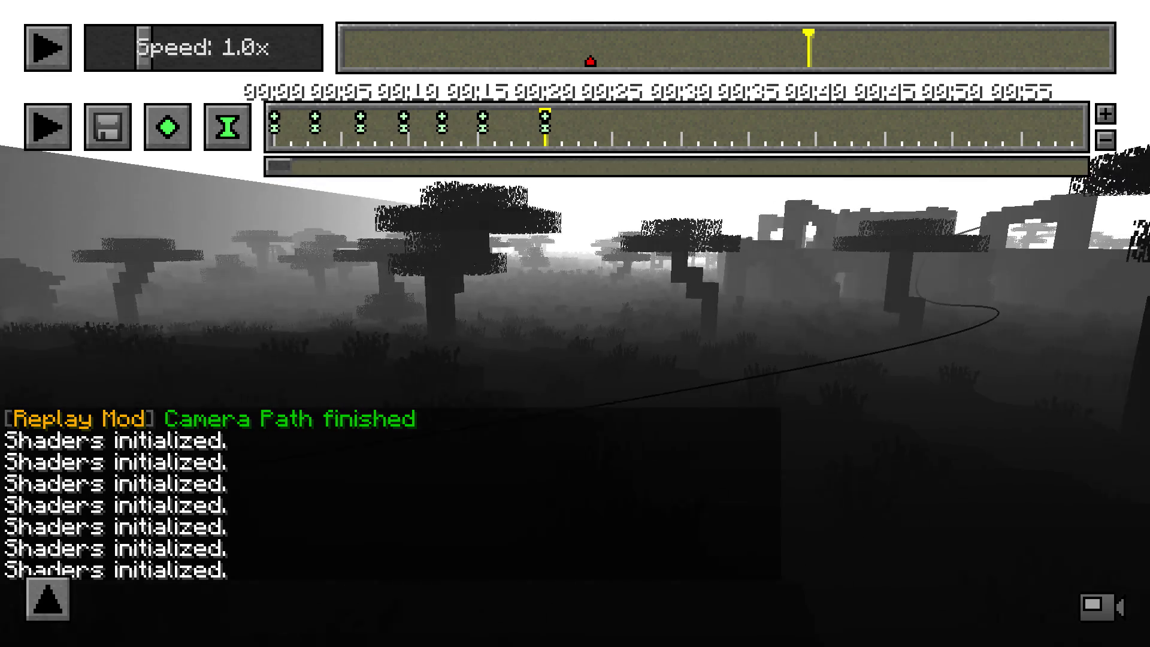
key("w")
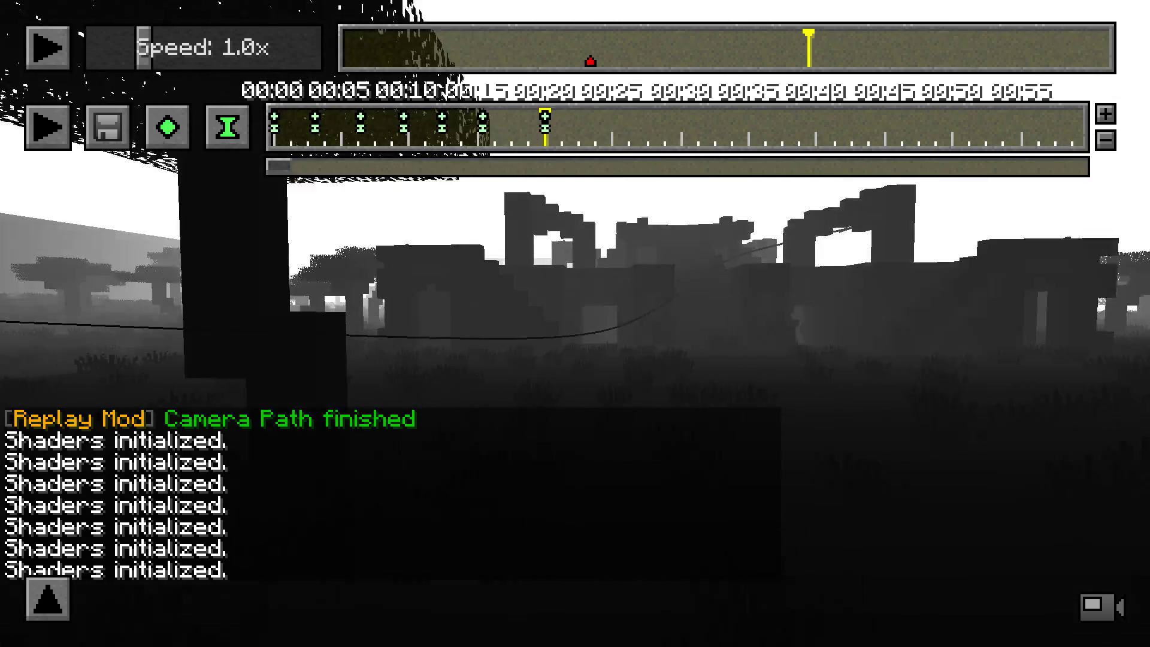
key("space")
key("w")
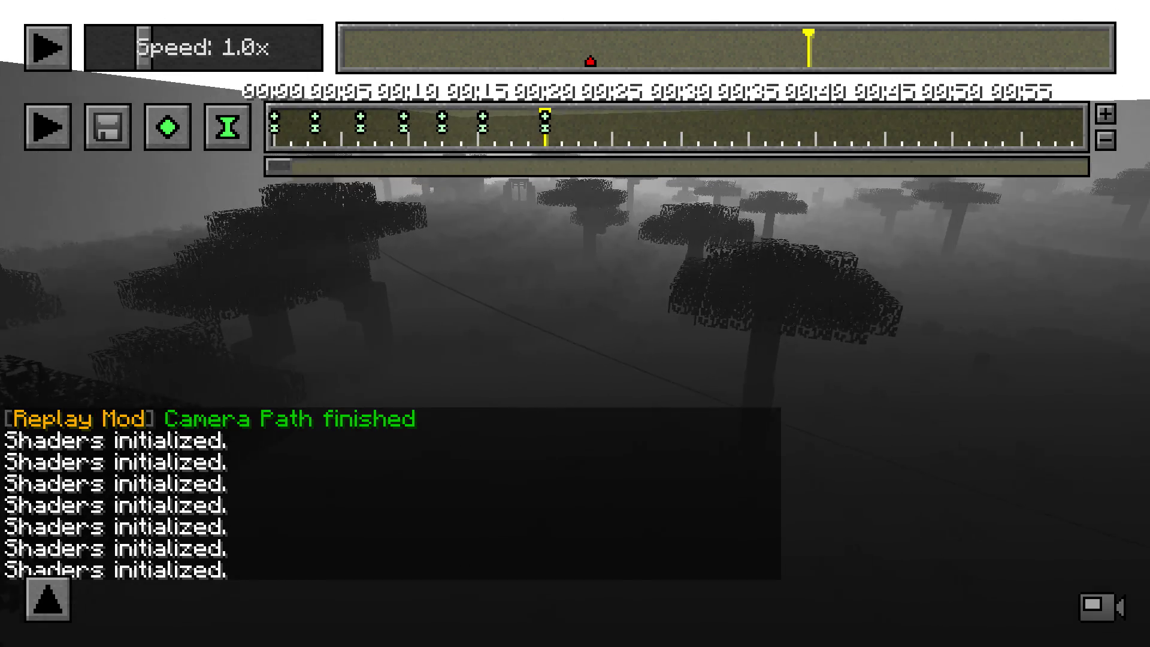
key("w")
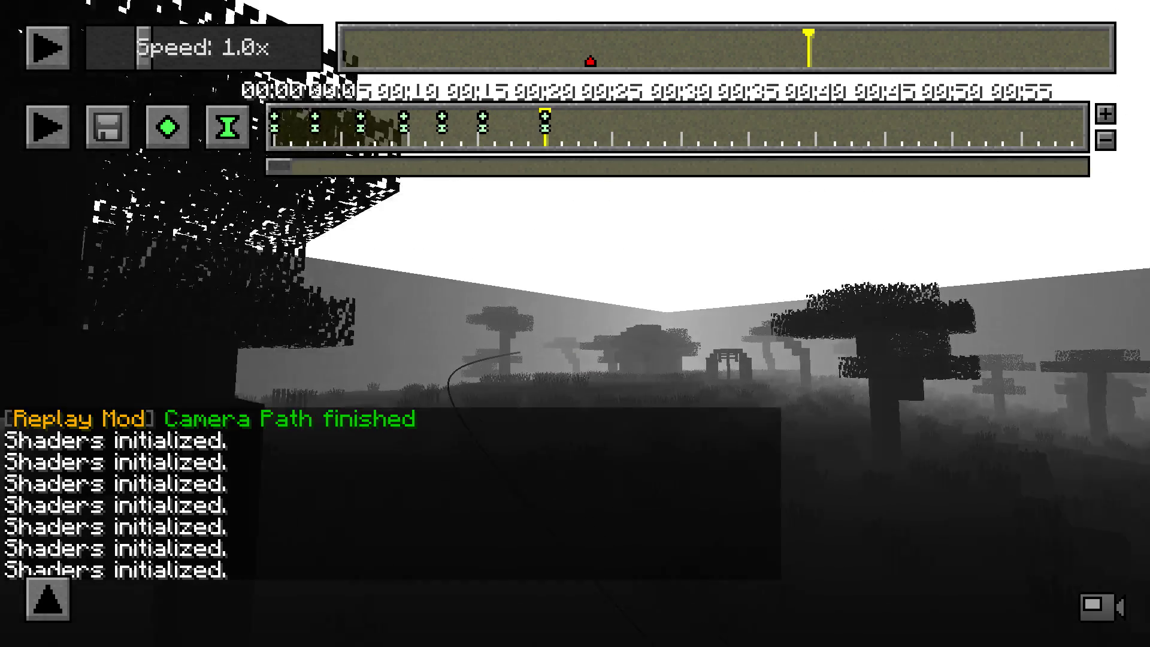
key("w")
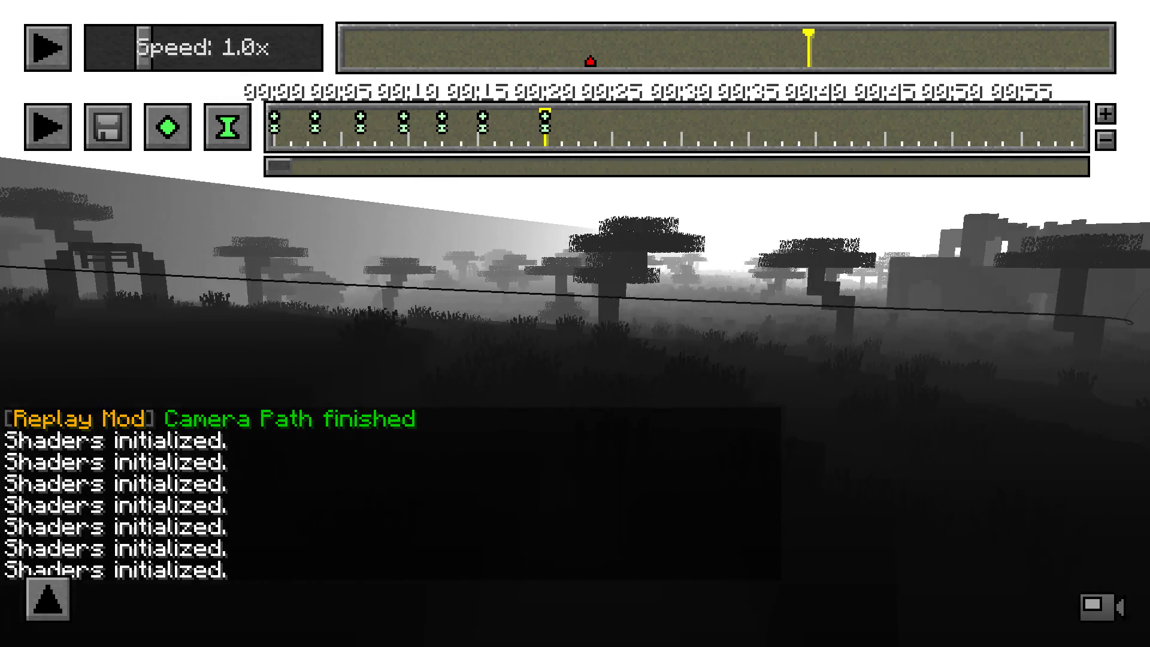
key("w")
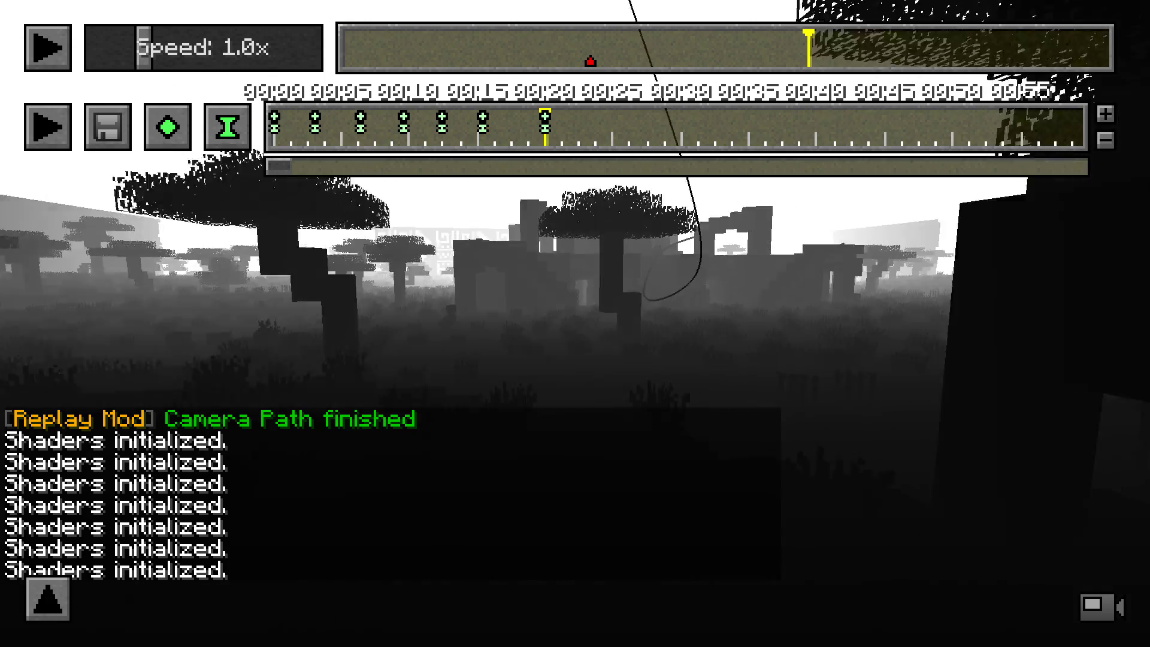
key("w")
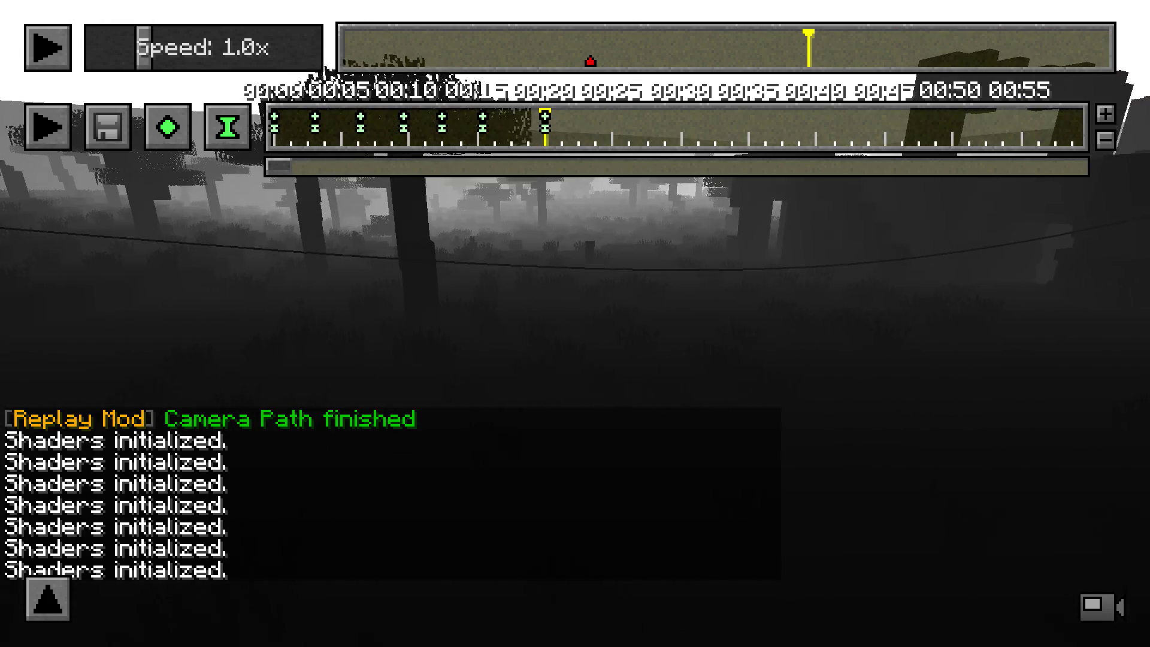
key("w")
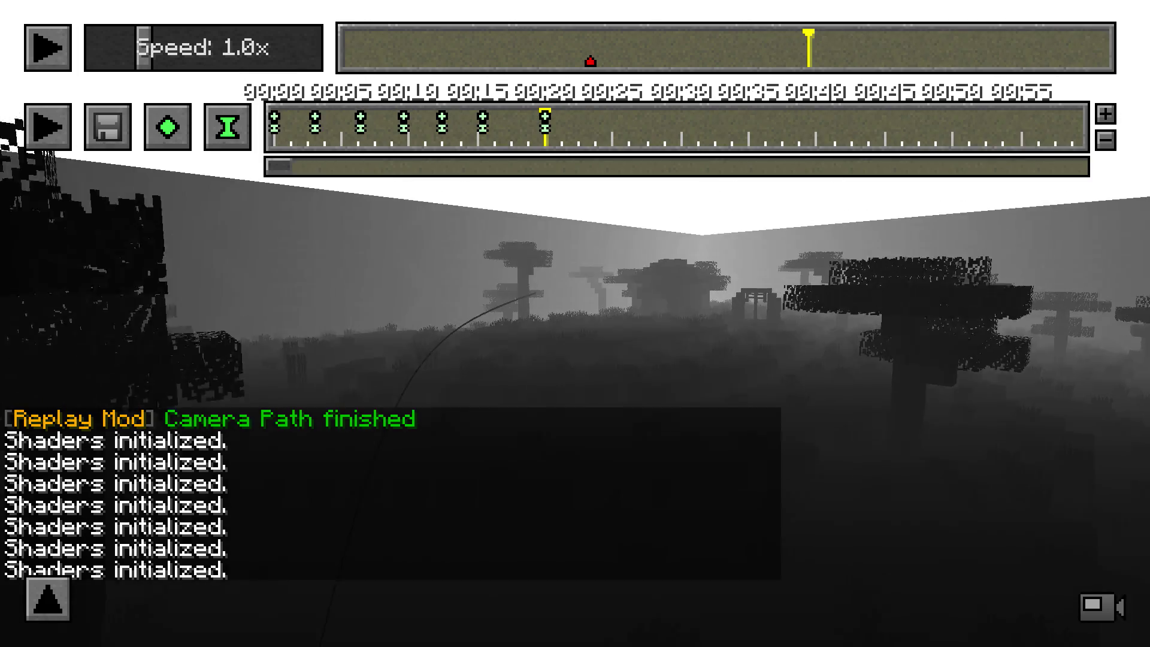
key("w")
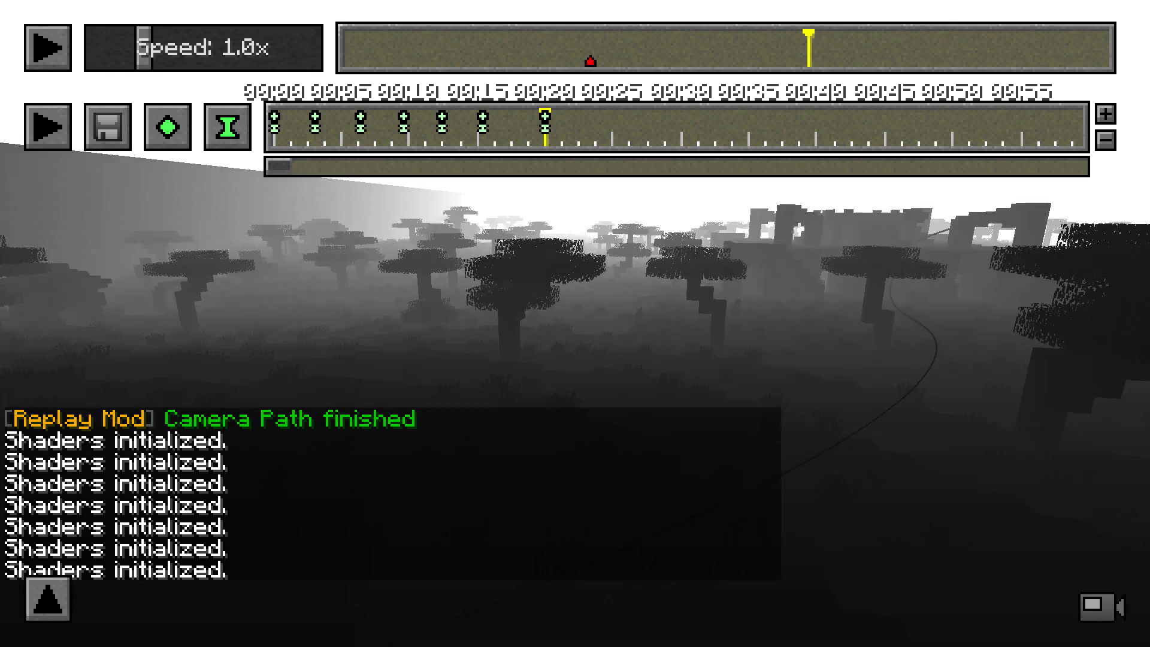
Open the video settings for rendering the camera path and choose the PNG Sequence encoding preset.
key("t")
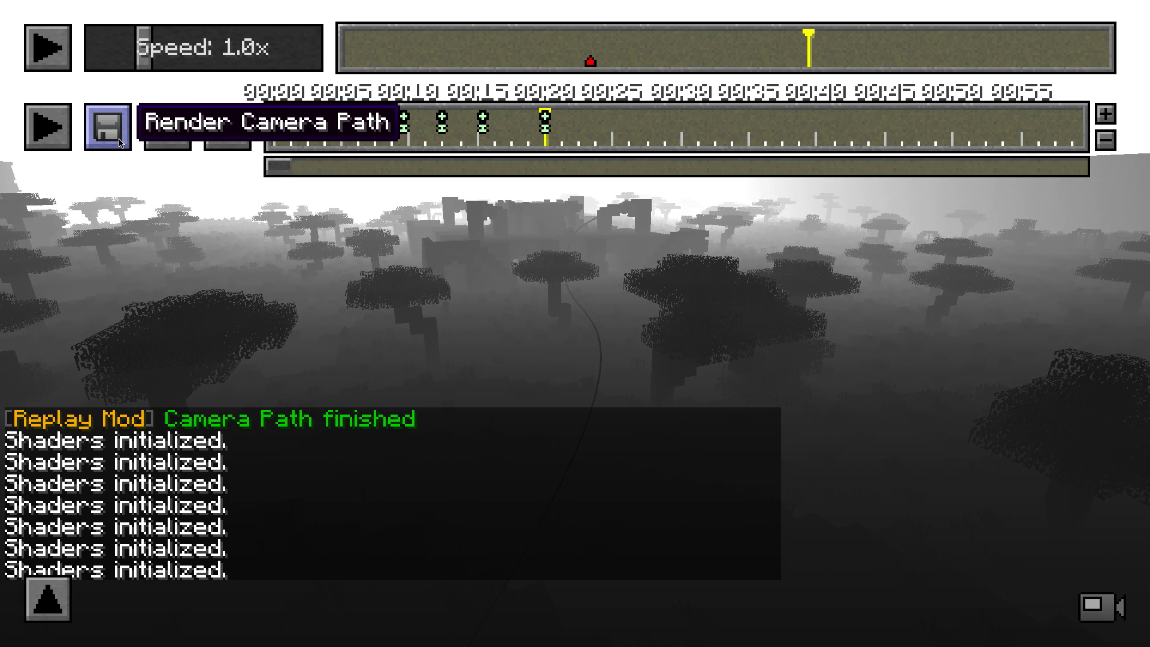
left_click(119, 142)
left_click(910, 239)
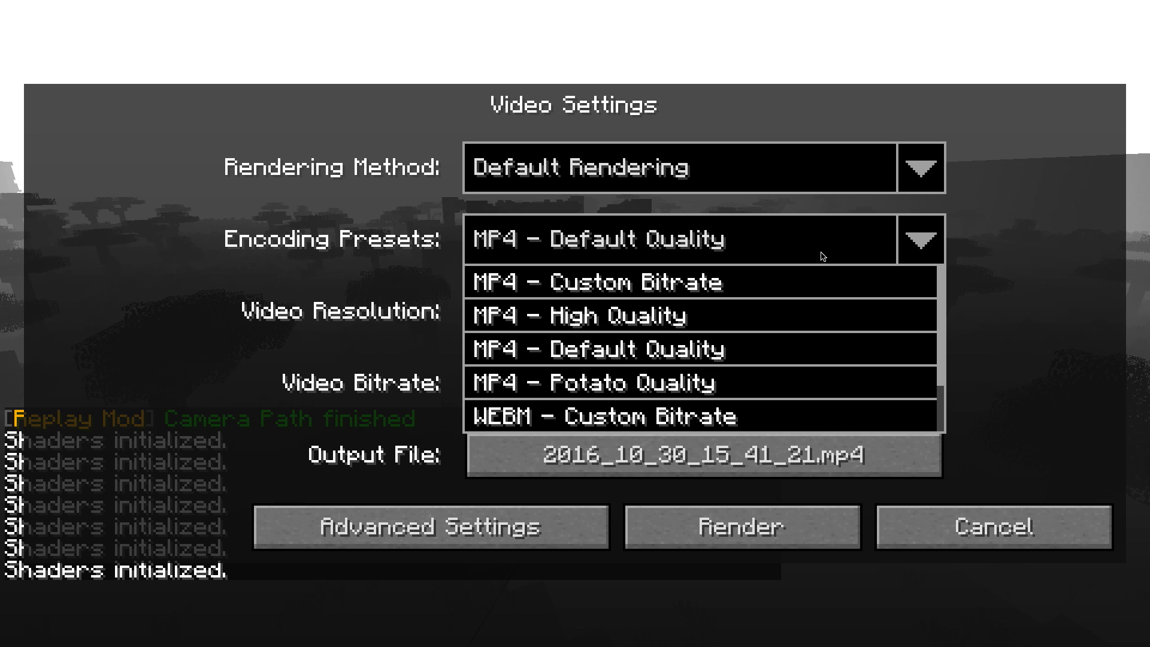
scroll(602, 369, "down", 2)
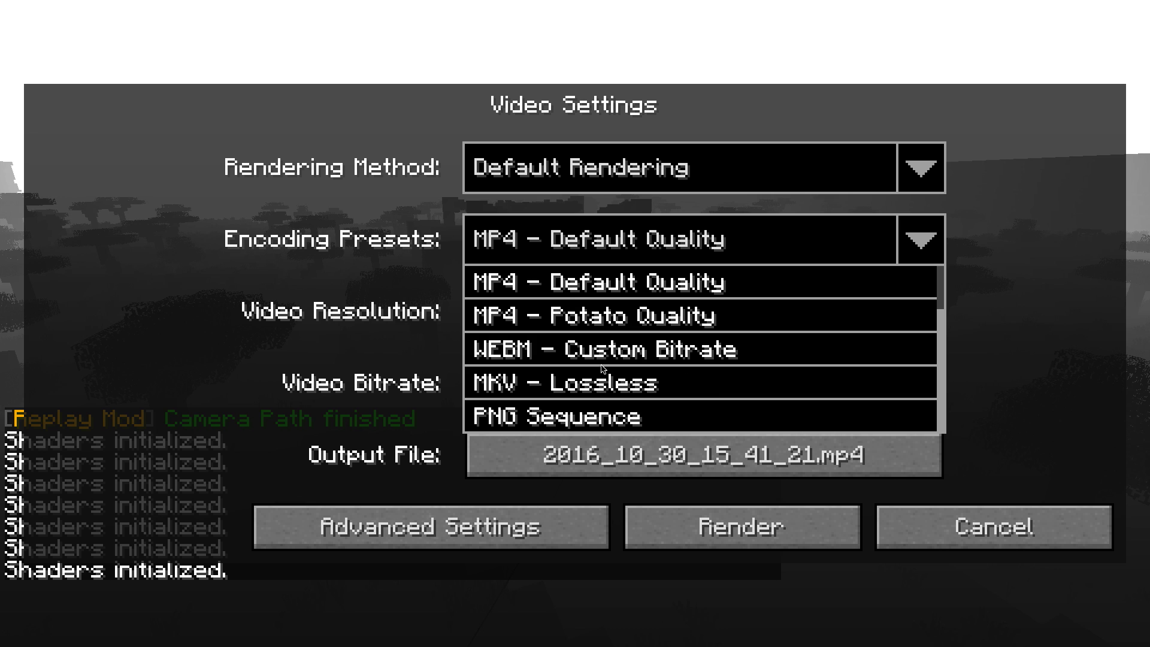
left_click(569, 419)
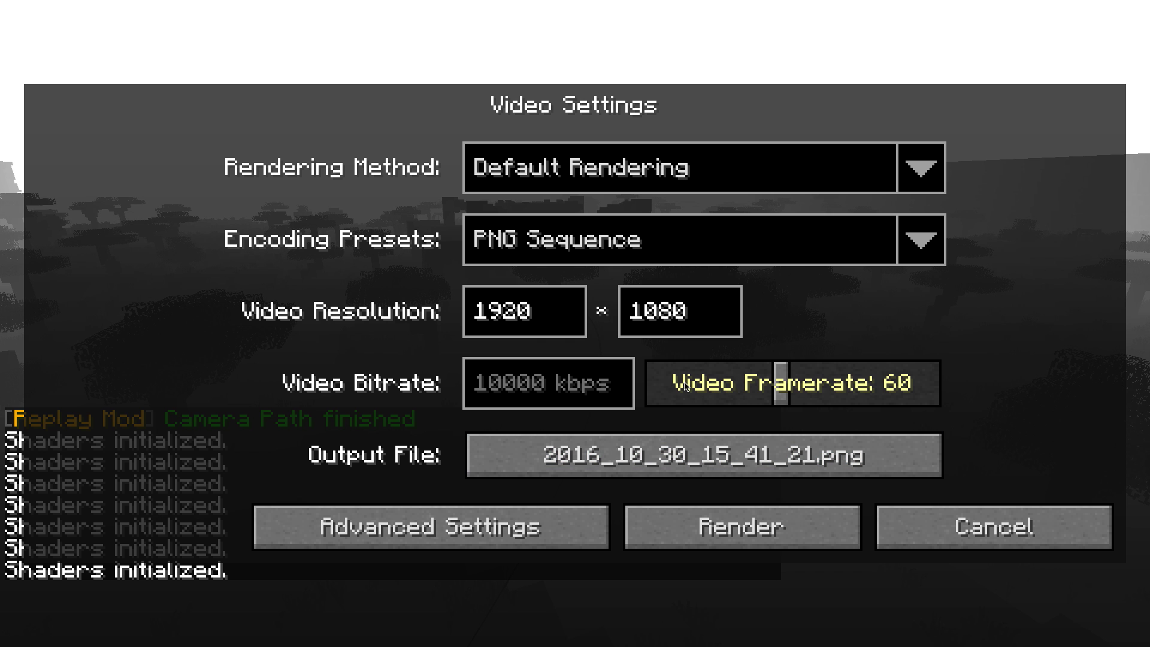
Save the output as 2016_10_30_15_41_21.png in a new folder named depth inside replay_videos, and render the depth sequence.
left_click(704, 455)
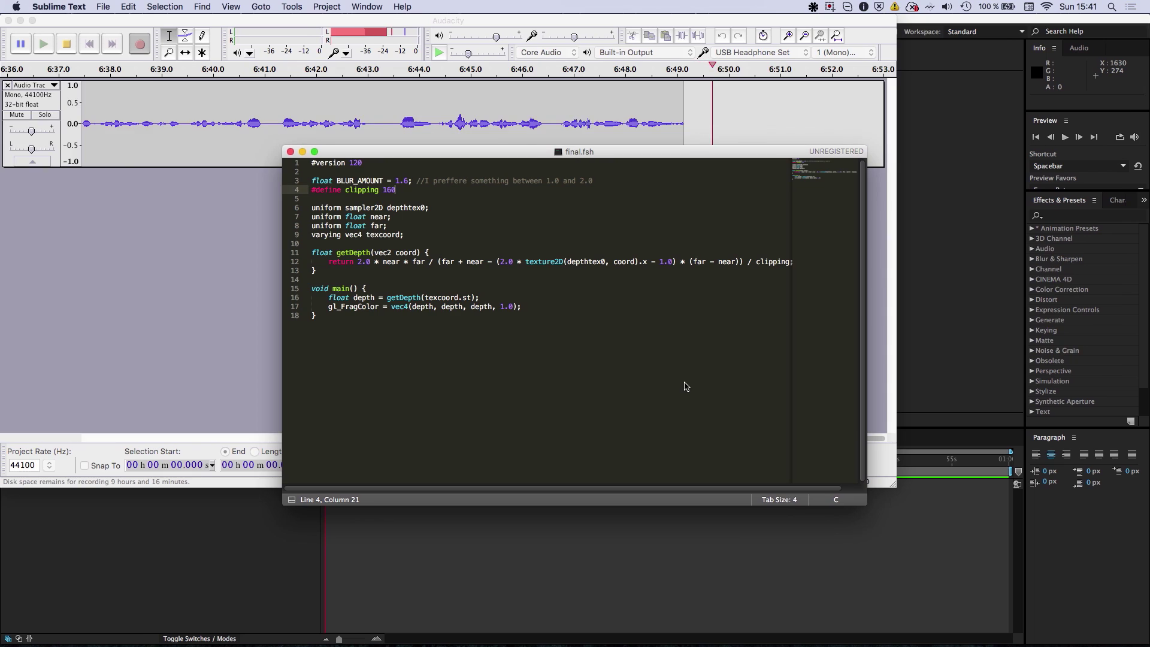
left_click(458, 432)
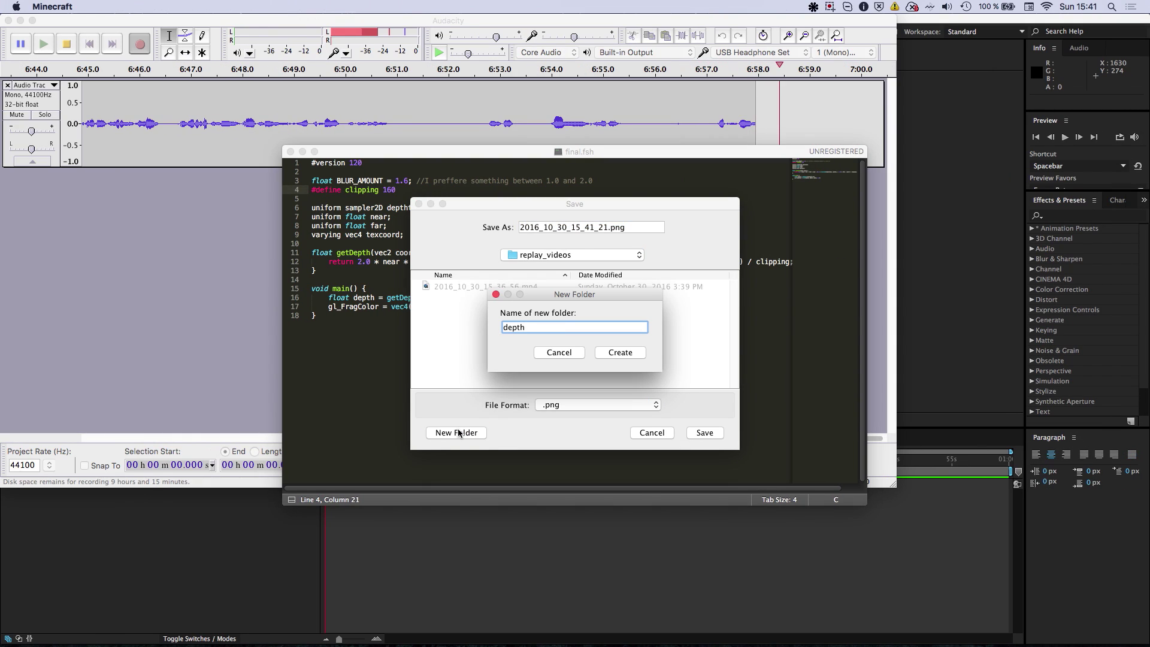
left_click(608, 353)
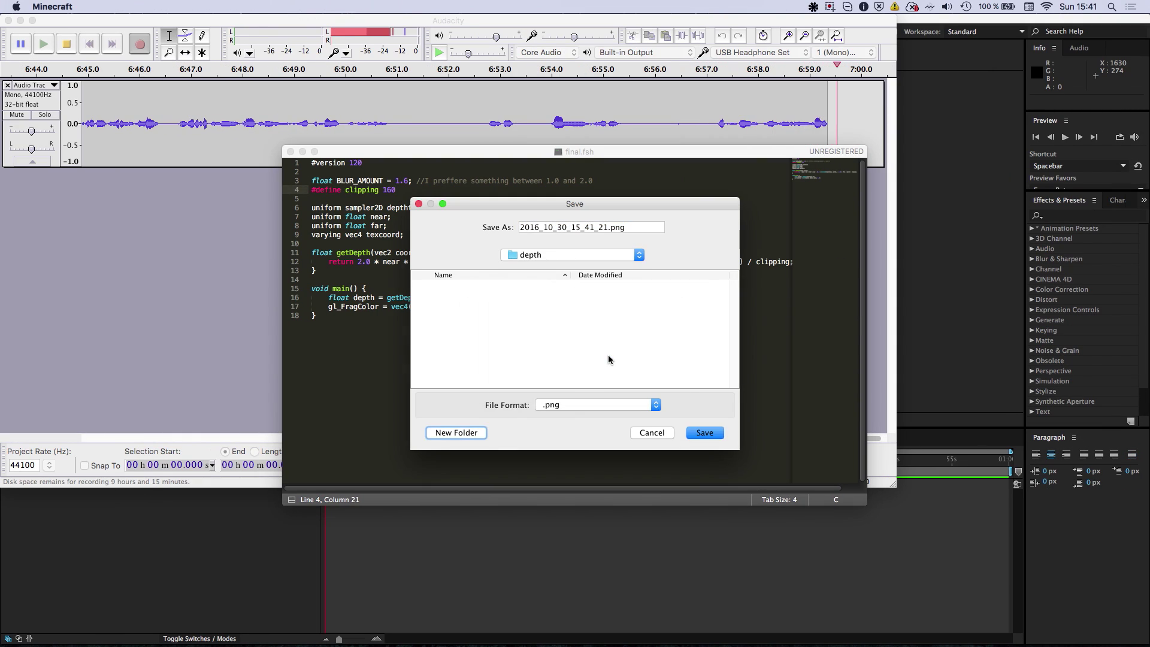
left_click(700, 433)
left_click(656, 443)
left_click(653, 432)
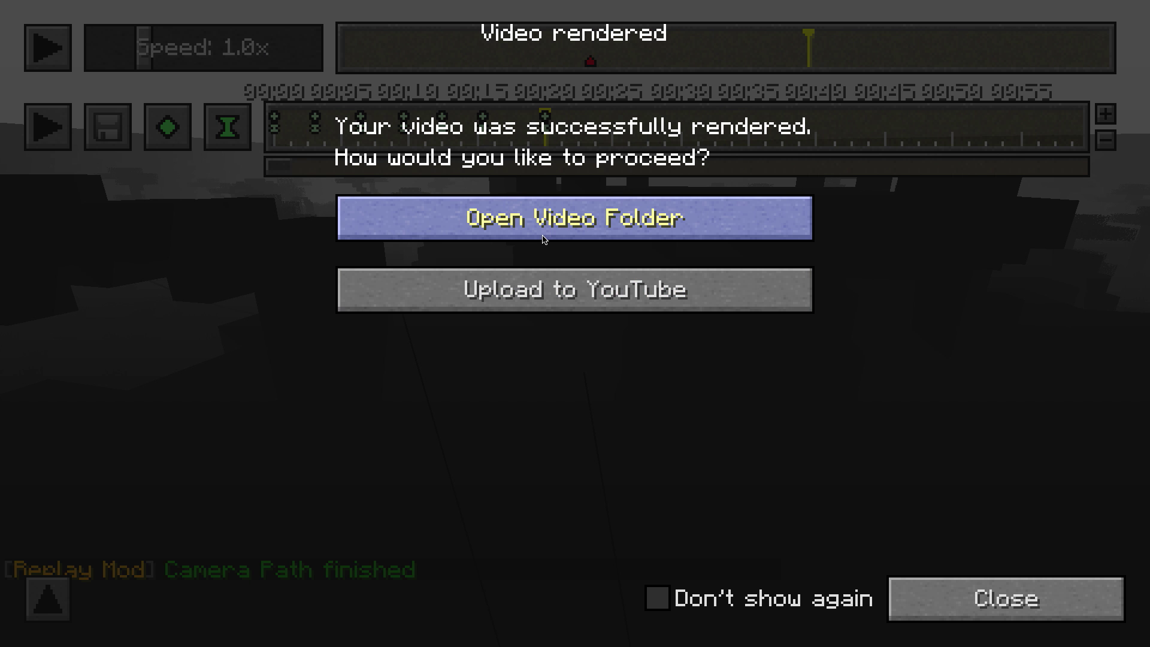
Open the rendered depth folder and inspect frame 2016_10_30_15_41_21-000072.png up close in Preview.
left_click(543, 238)
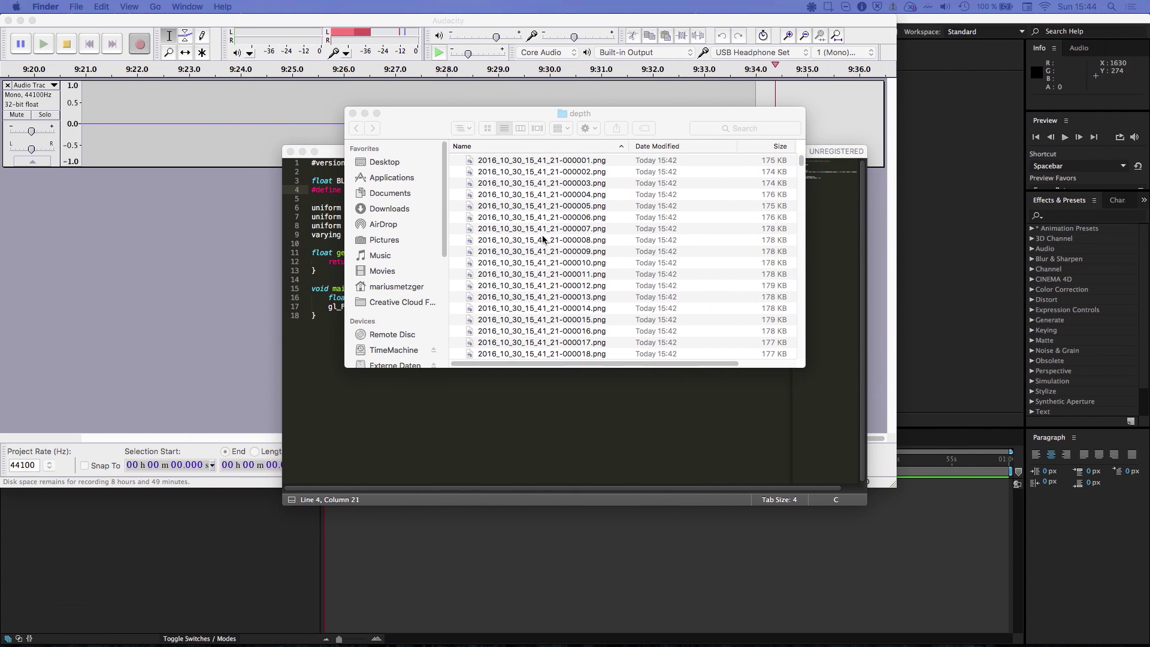
double_click(537, 282)
scroll(460, 249, "up", 8)
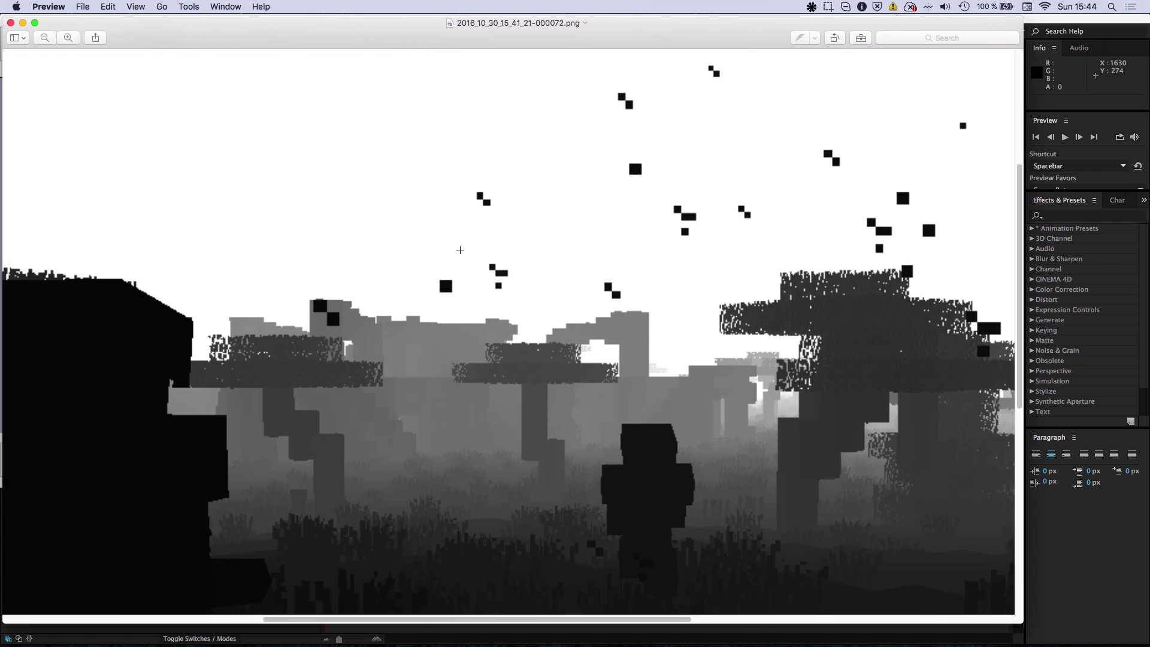
scroll(460, 250, "up", 2)
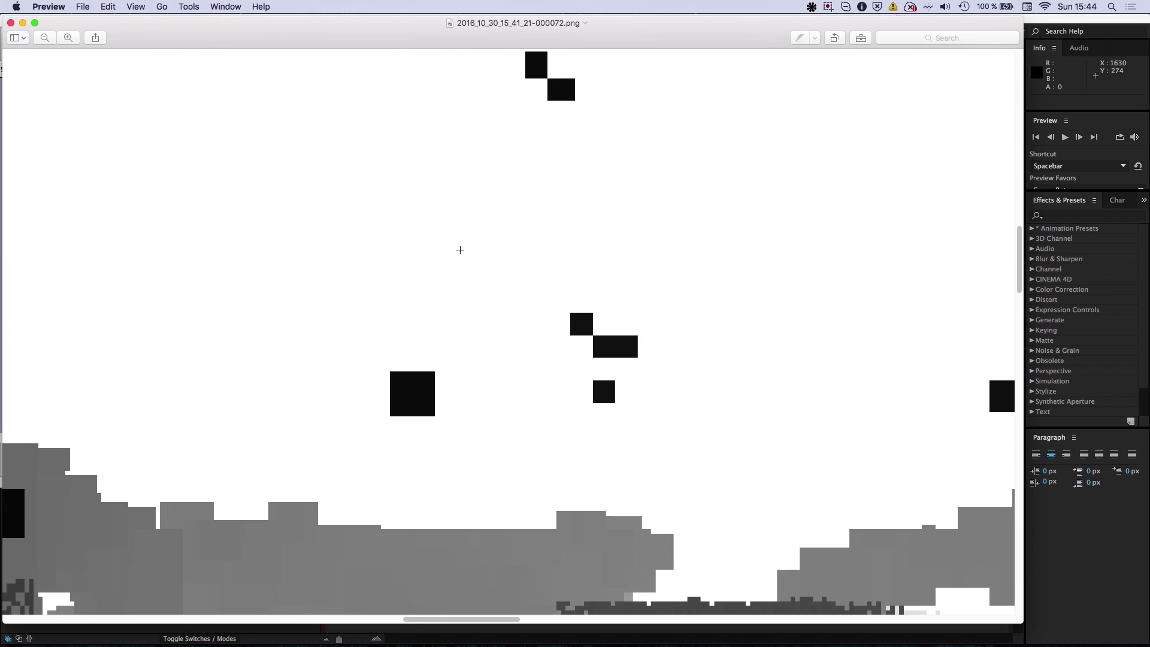
scroll(460, 250, "down", 5)
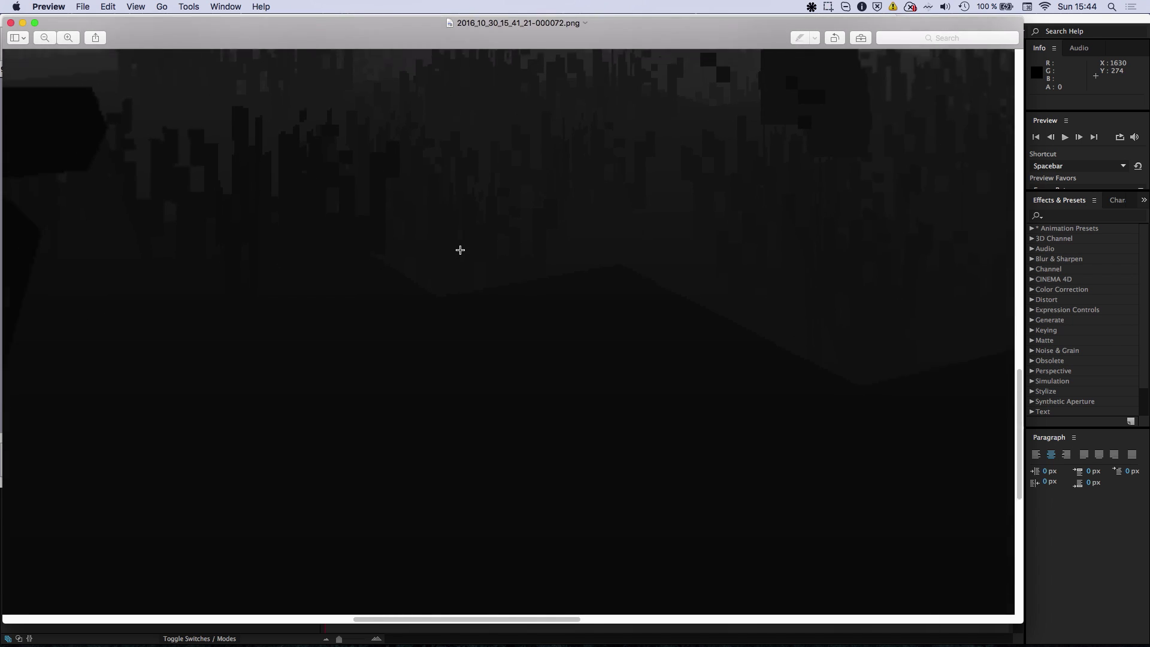
scroll(460, 250, "down", 4)
left_click(11, 22)
Switch to After Effects and import 2016_10_30_15_36_56.mp4 from the replay_videos folder into the project.
left_click(418, 601)
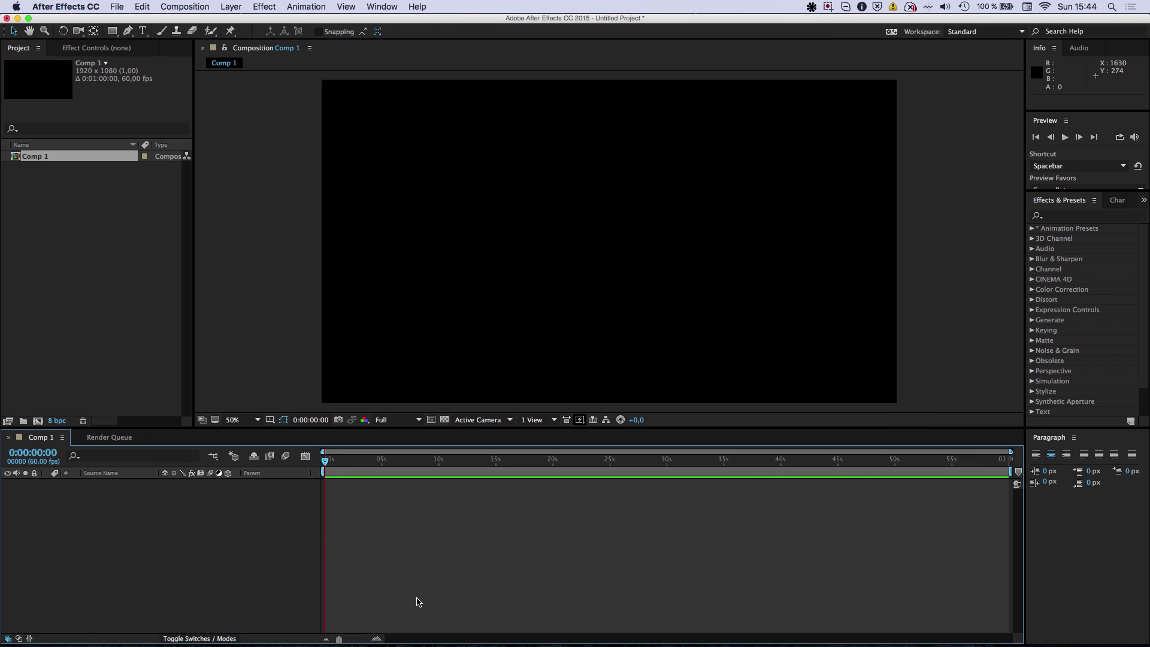
left_click(117, 358)
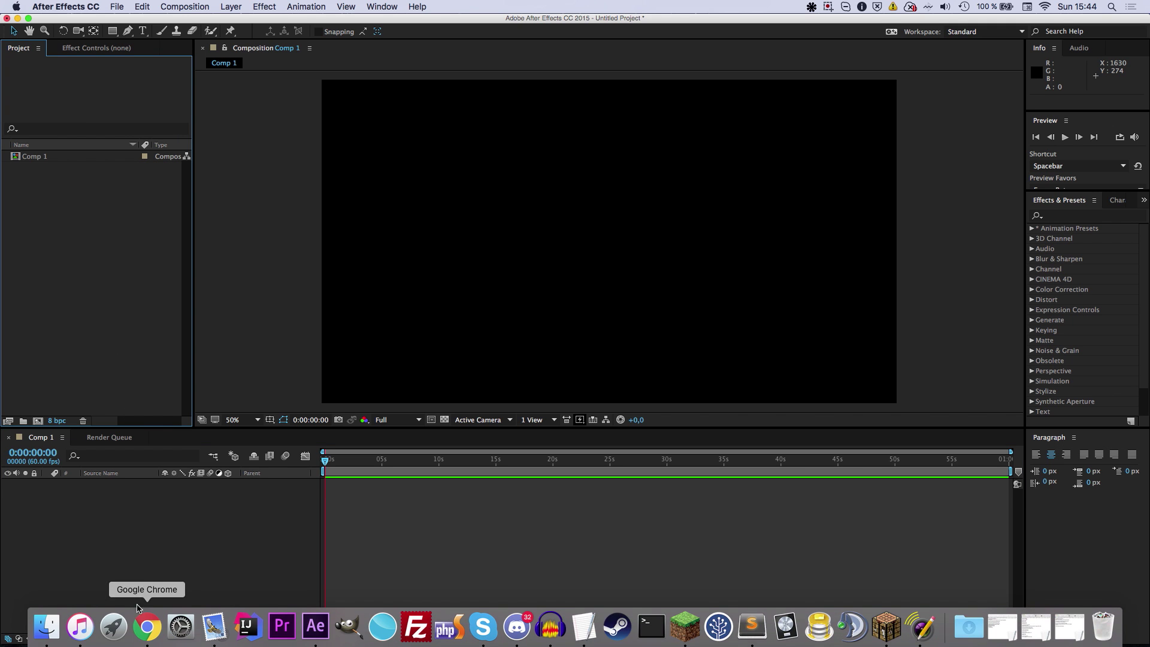
left_click(46, 633)
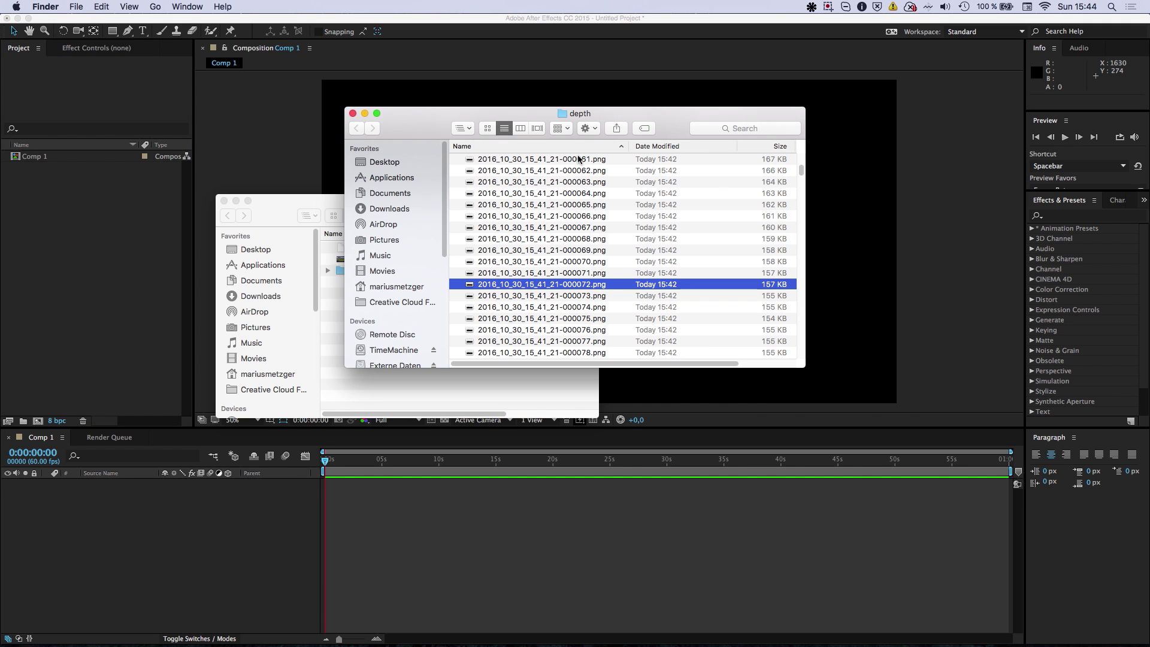
left_click_drag(496, 130, 699, 139)
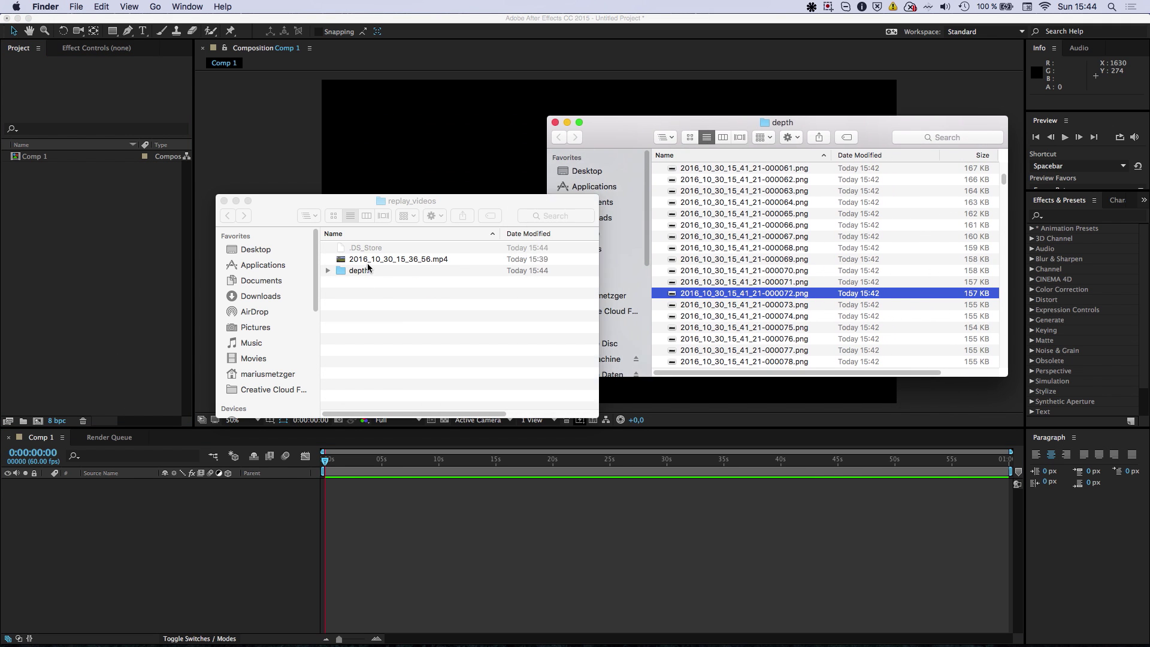
left_click(388, 259)
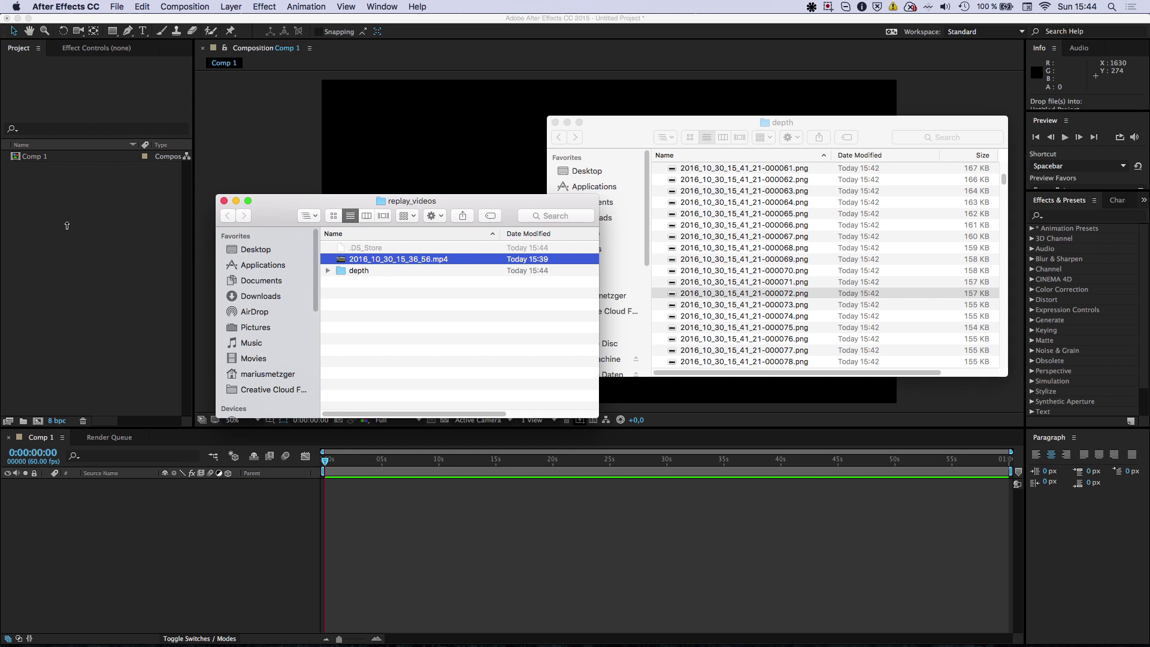
left_click_drag(77, 199, 76, 203)
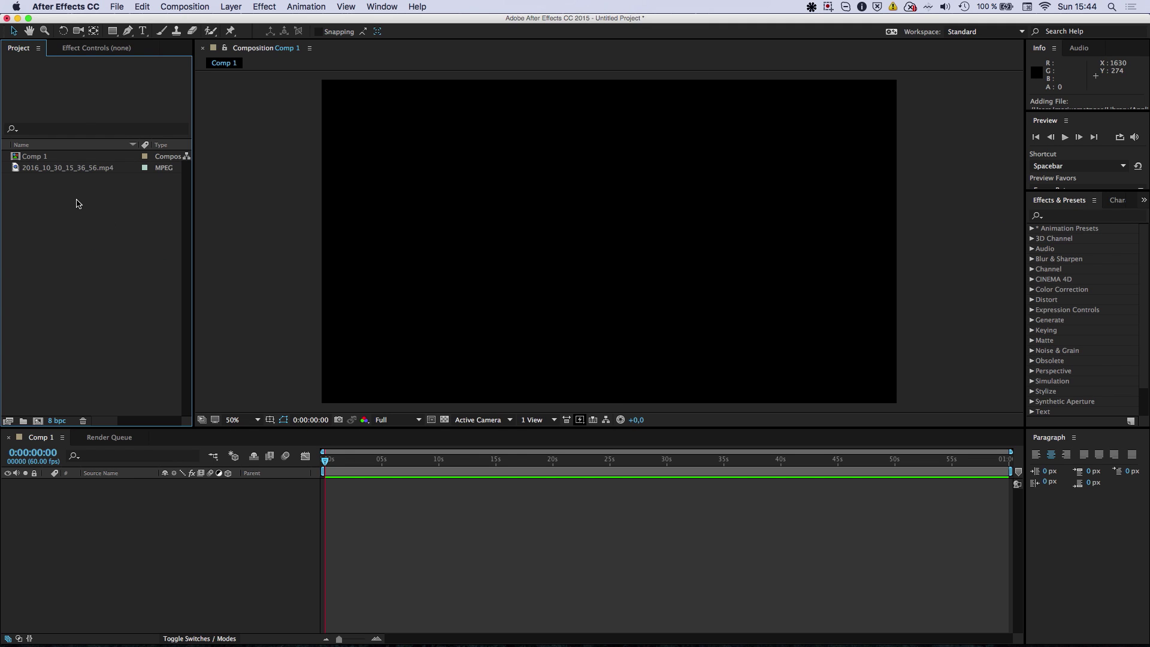
Create a new composition from the imported 2016_10_30_15_36_56.mp4 footage.
left_click(67, 167)
right_click(70, 168)
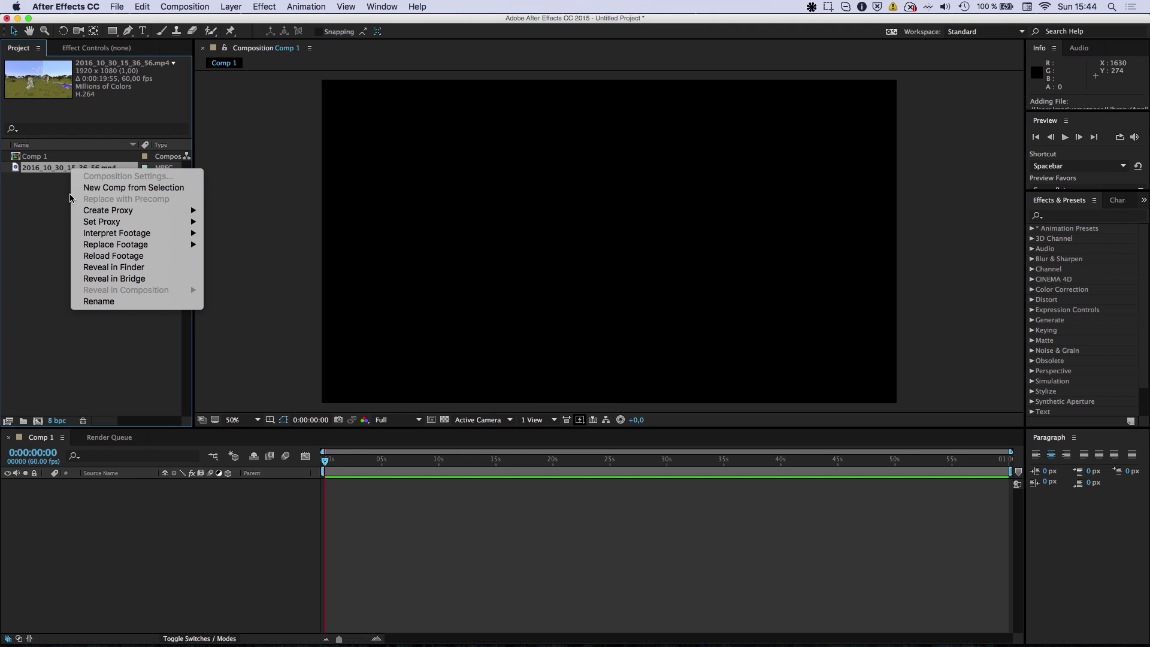
left_click(113, 190)
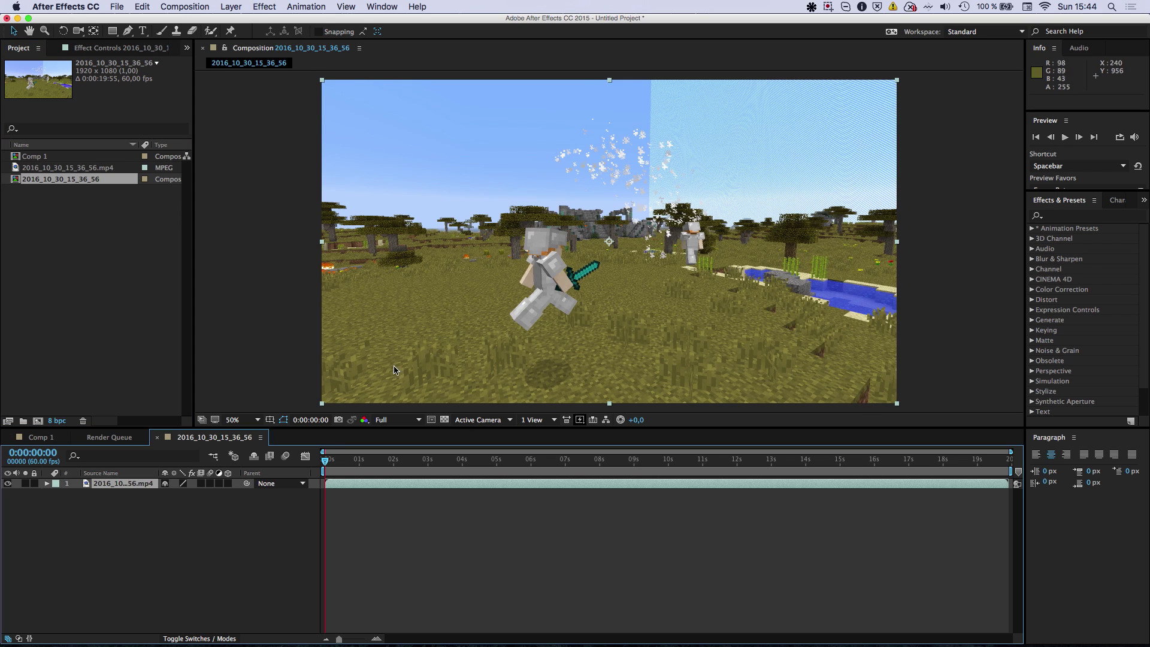
Import all frames in the depth folder, 000001 to 001195, into the project as a PNG sequence.
left_click(116, 6)
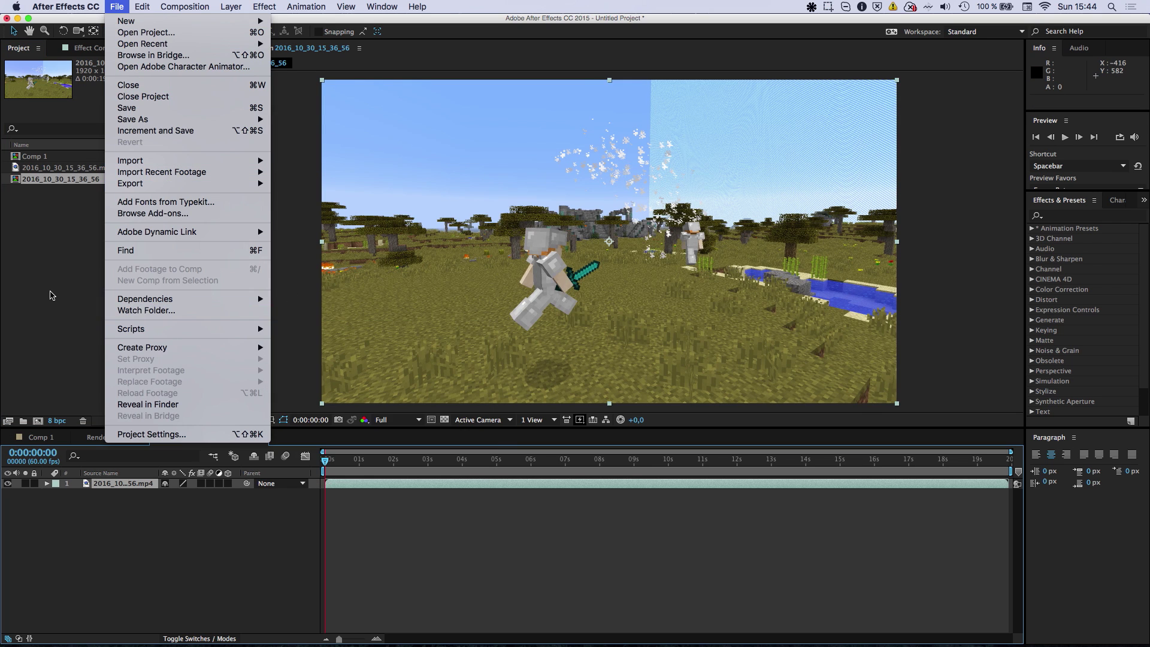
mouse_move(271, 160)
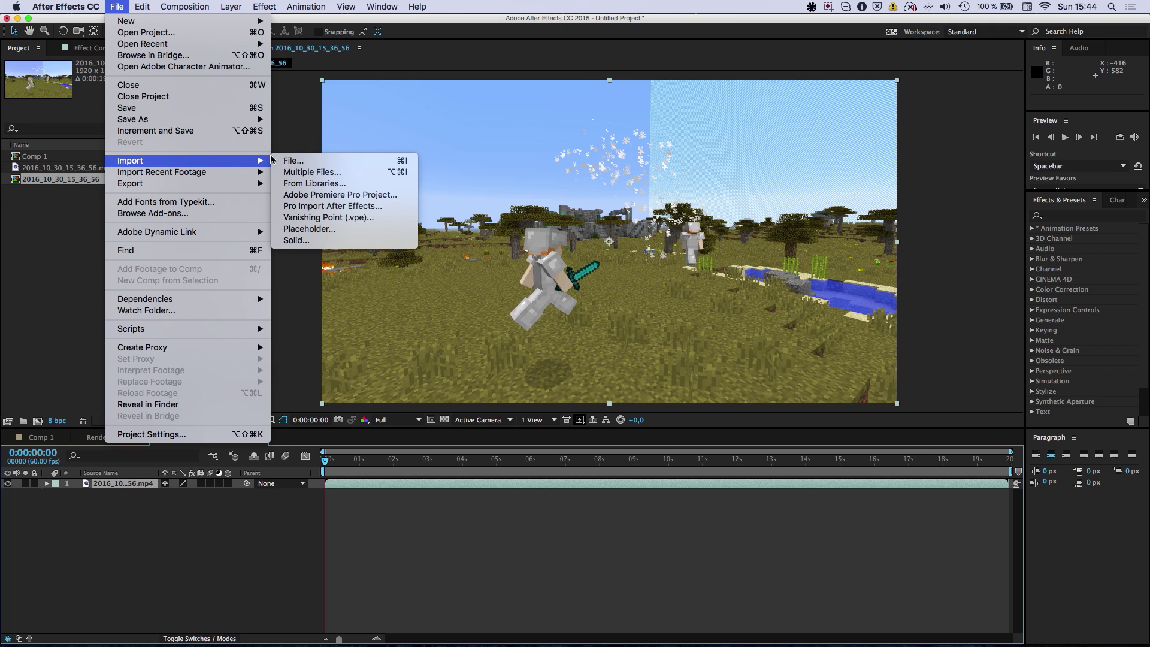
left_click(313, 172)
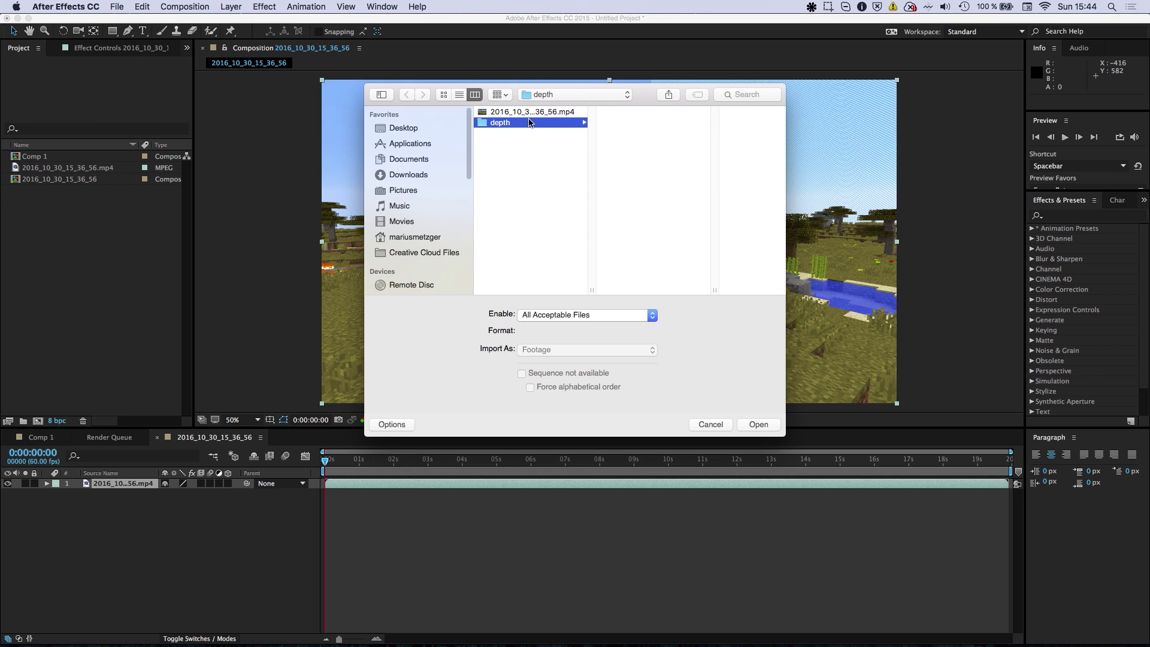
scroll(653, 162, "down", 20)
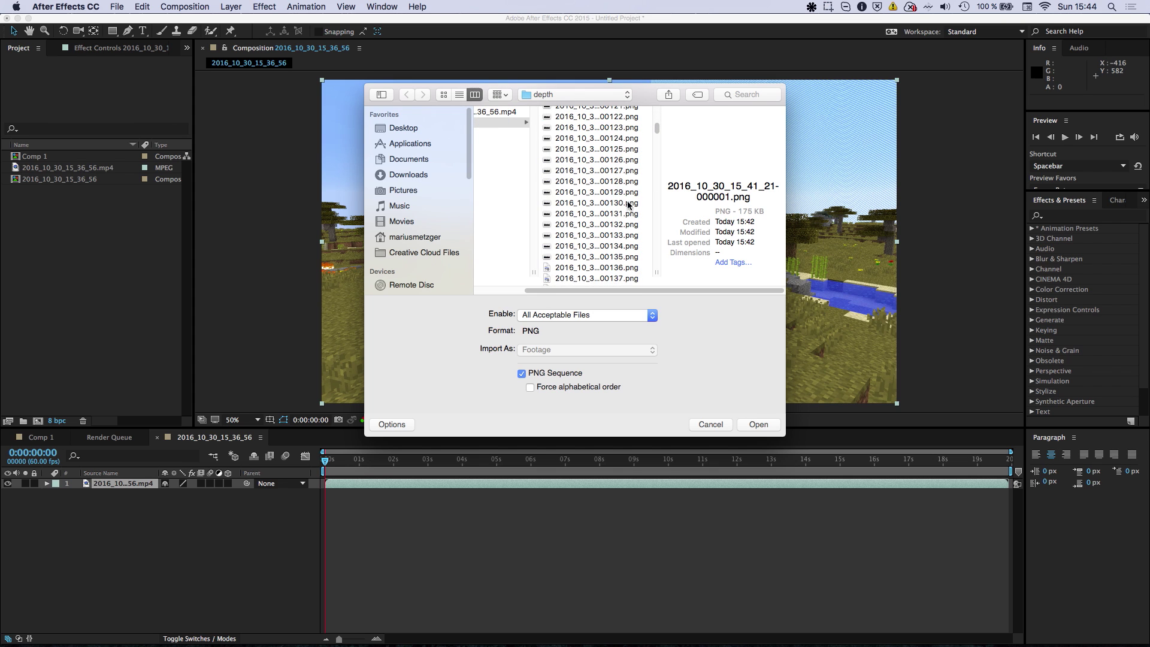
left_click_drag(657, 150, 657, 262)
left_click(628, 272, "shift")
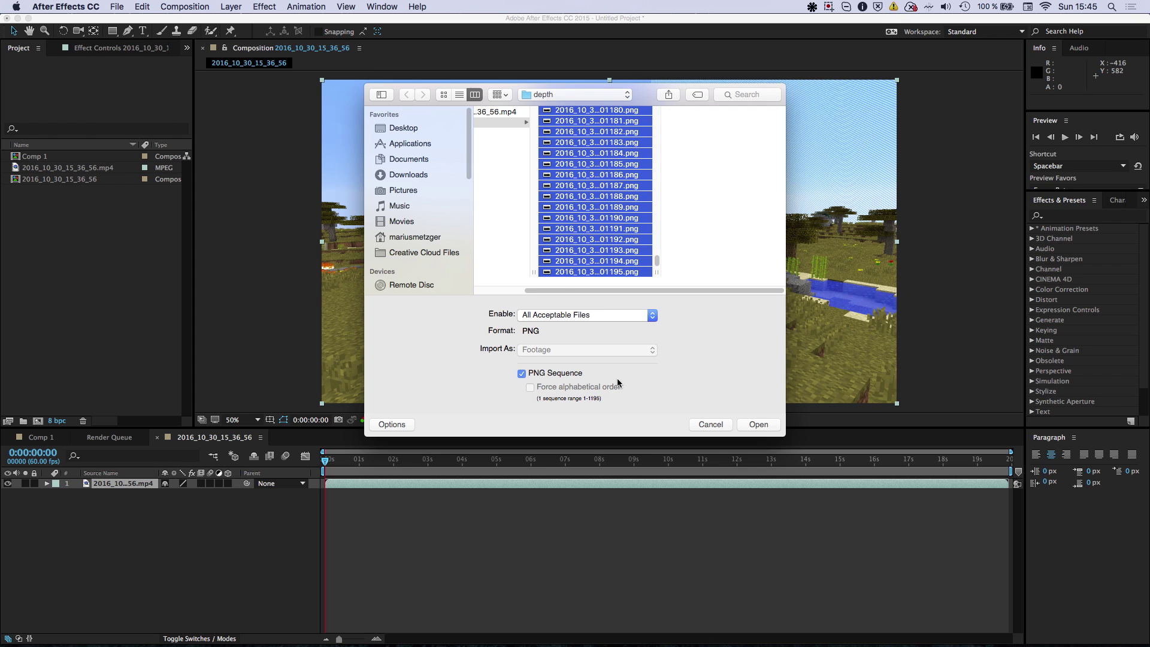
scroll(621, 243, "up", 10)
scroll(620, 243, "up", 20)
scroll(621, 243, "up", 15)
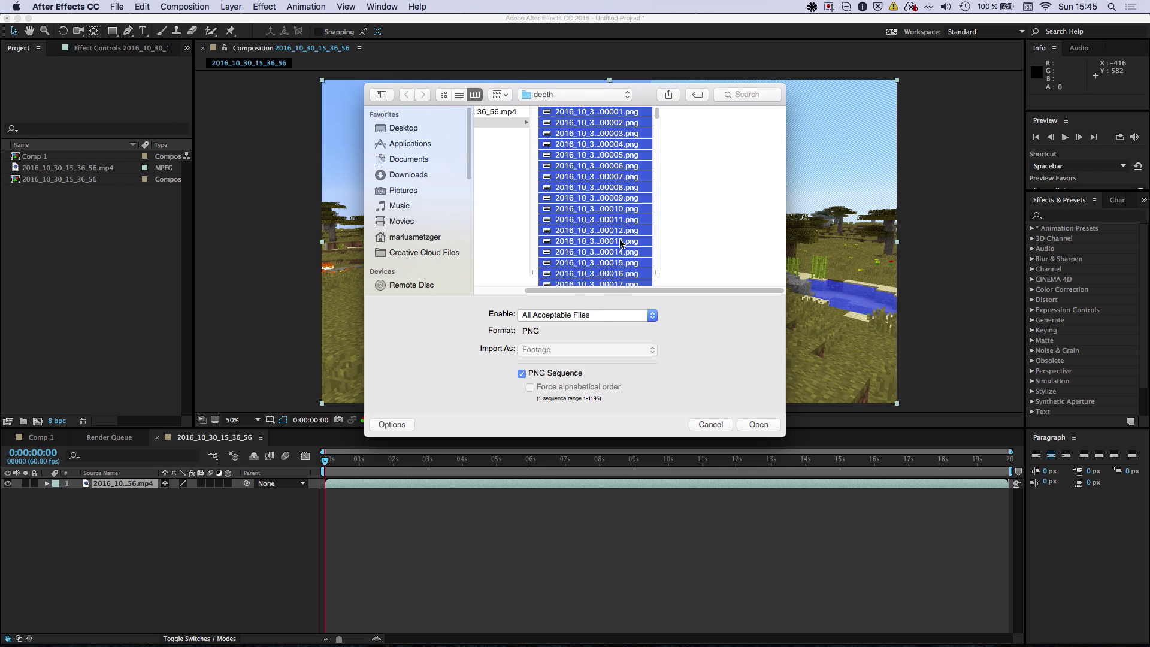
left_click(748, 427)
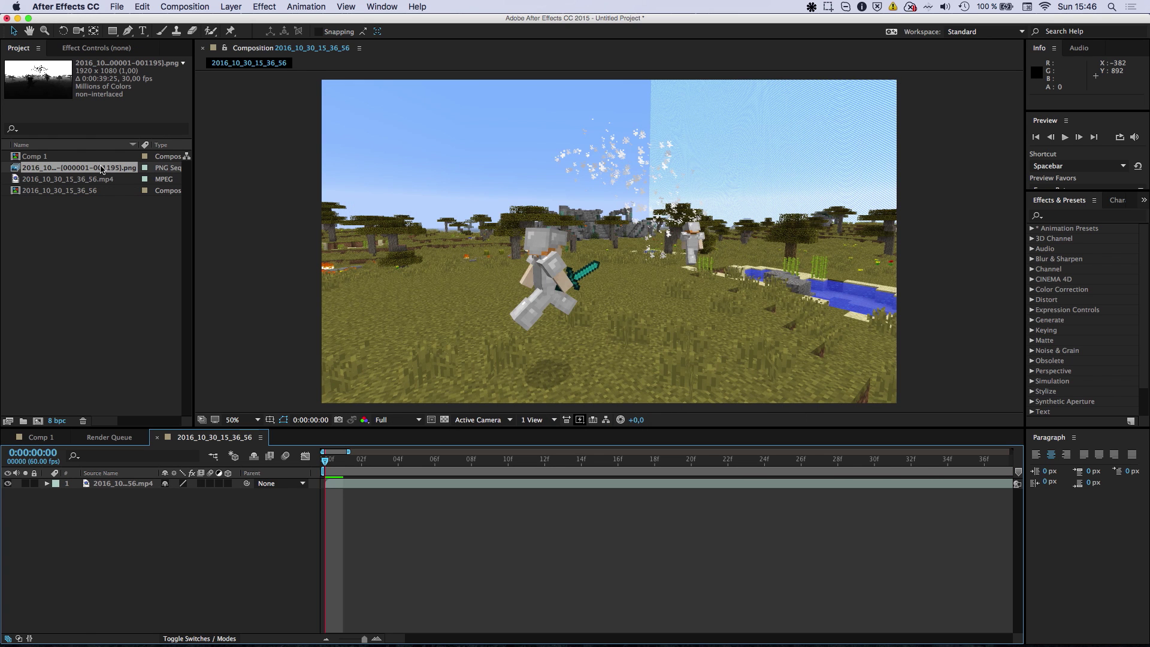
Interpret the depth PNG sequence at 60 frames per second and add it to the composition above the 2016_10_30_15_36_56.mp4 layer.
right_click(102, 170)
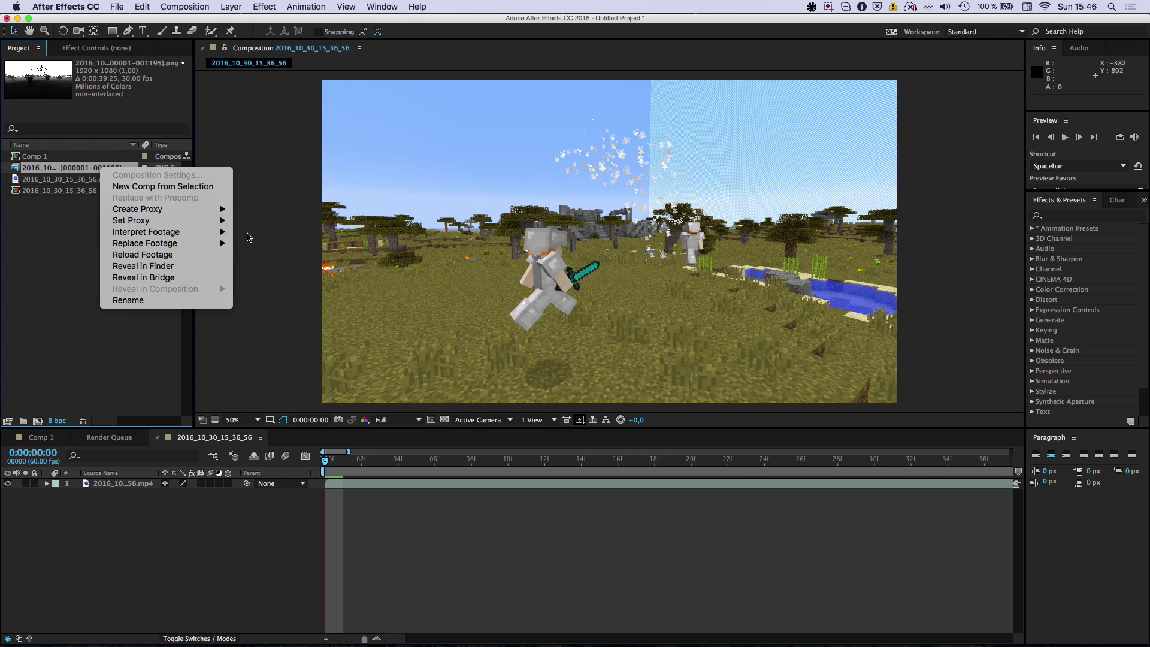
mouse_move(221, 235)
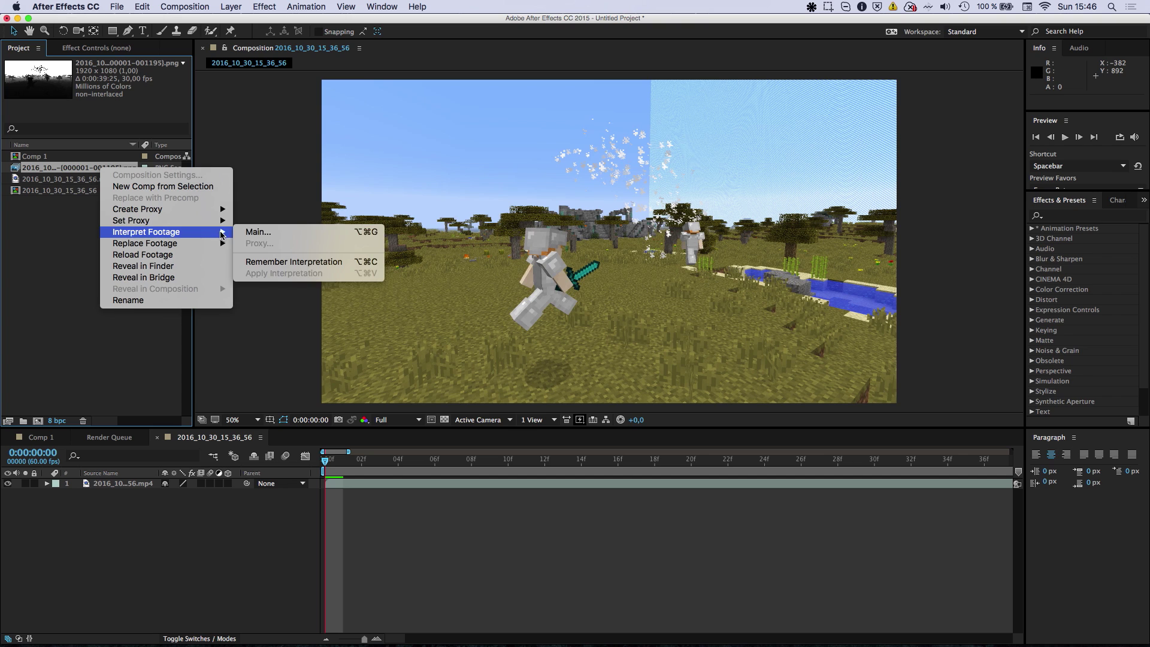
left_click(262, 231)
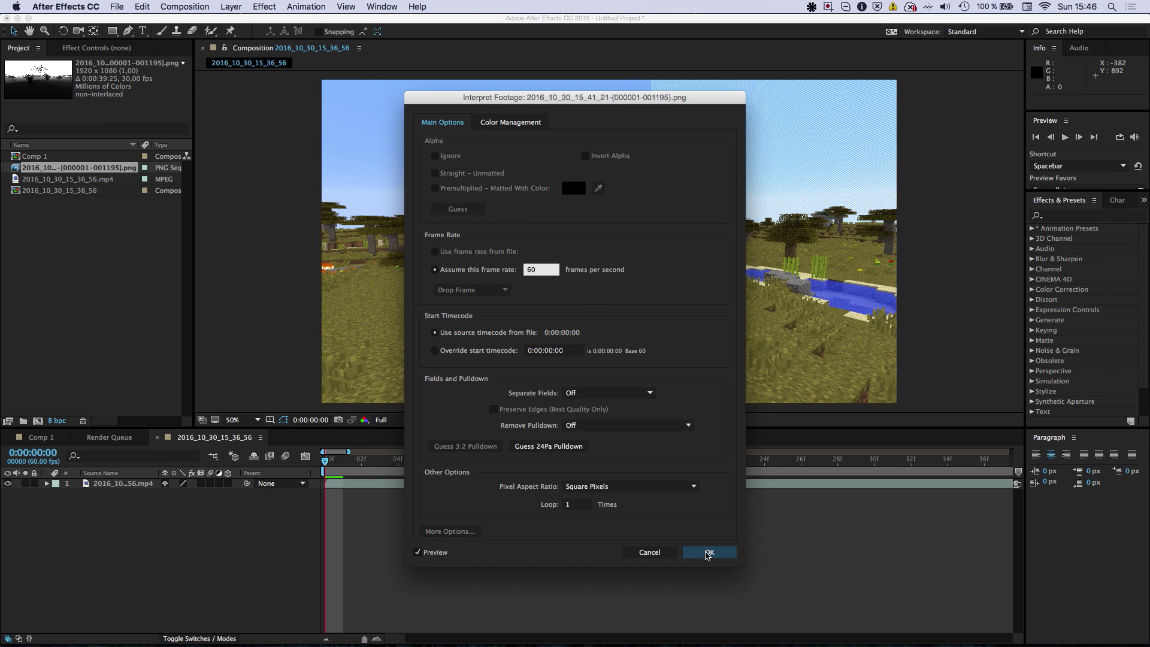
left_click(708, 552)
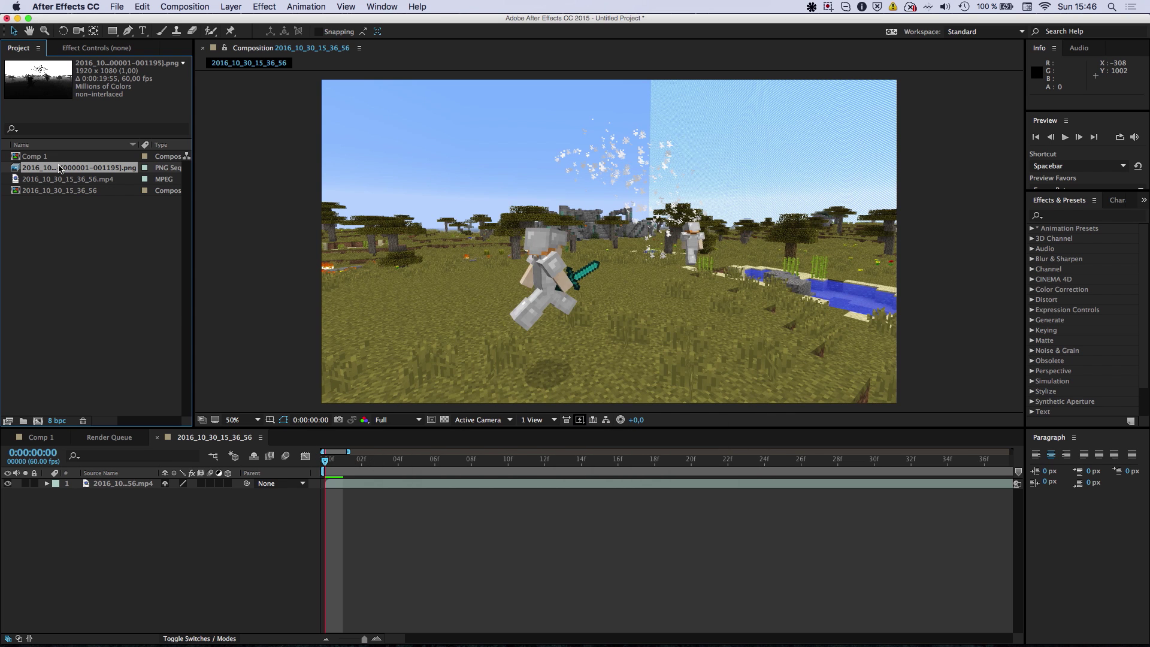
left_click_drag(60, 170, 94, 483)
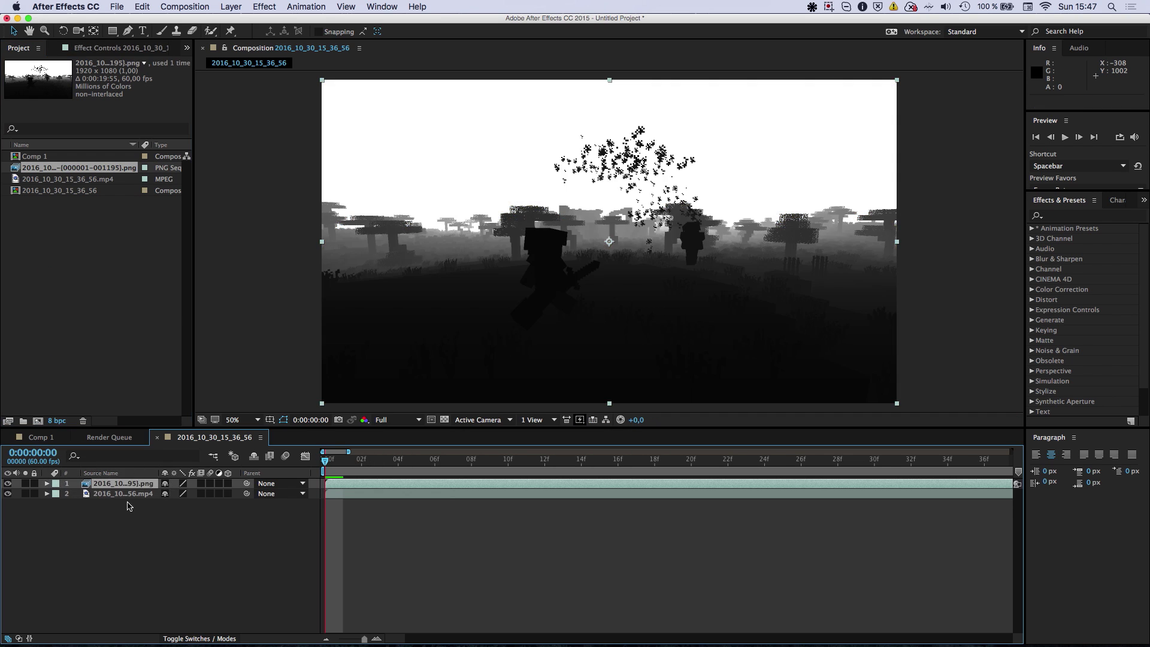
Compare the depth sequence with the colour footage at different times by toggling the depth layer's visibility.
left_click_drag(324, 459, 855, 461)
left_click(327, 639)
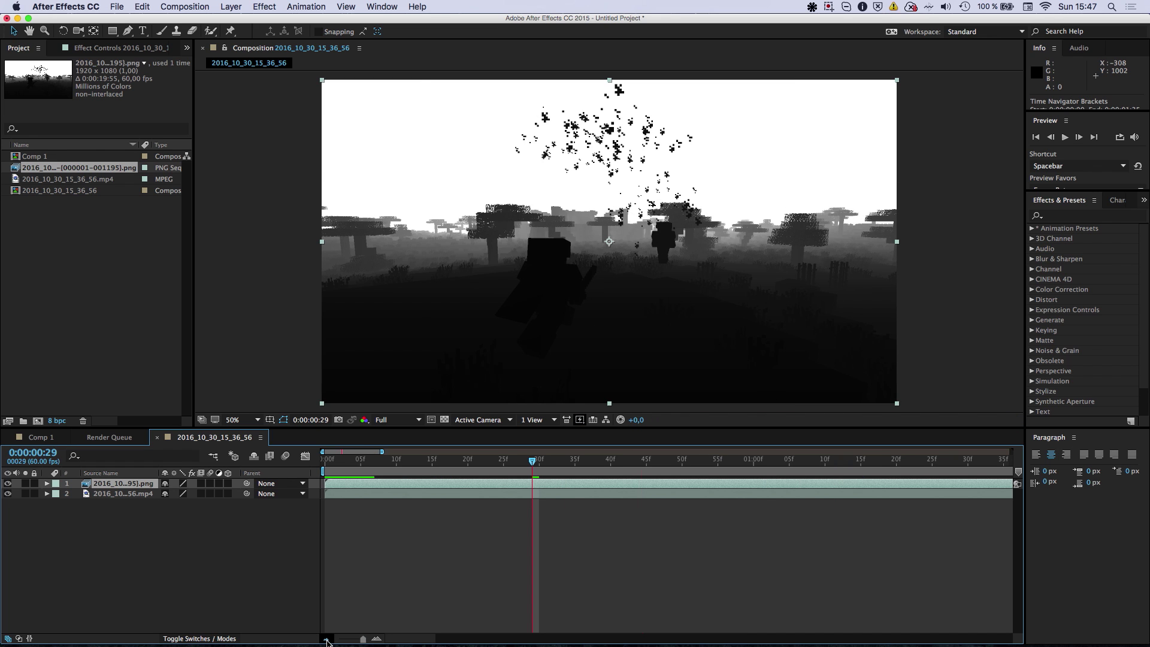
left_click(8, 484)
left_click(8, 483)
left_click(8, 483)
left_click(8, 483)
left_click(8, 483)
left_click(8, 483)
left_click(8, 483)
left_click(8, 483)
left_click_drag(636, 462, 921, 463)
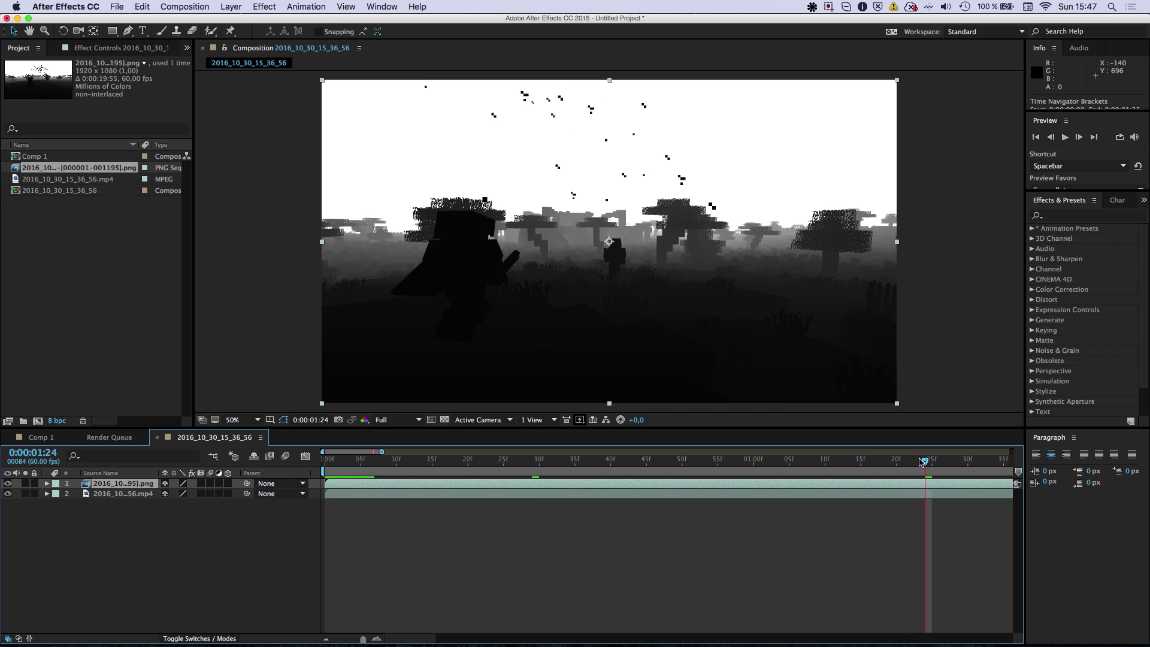
Split both layers at 0:00:02:20 and delete the parts before that time.
left_click(326, 638)
left_click(326, 638)
left_click_drag(766, 463, 862, 466)
left_click(139, 496, "shift")
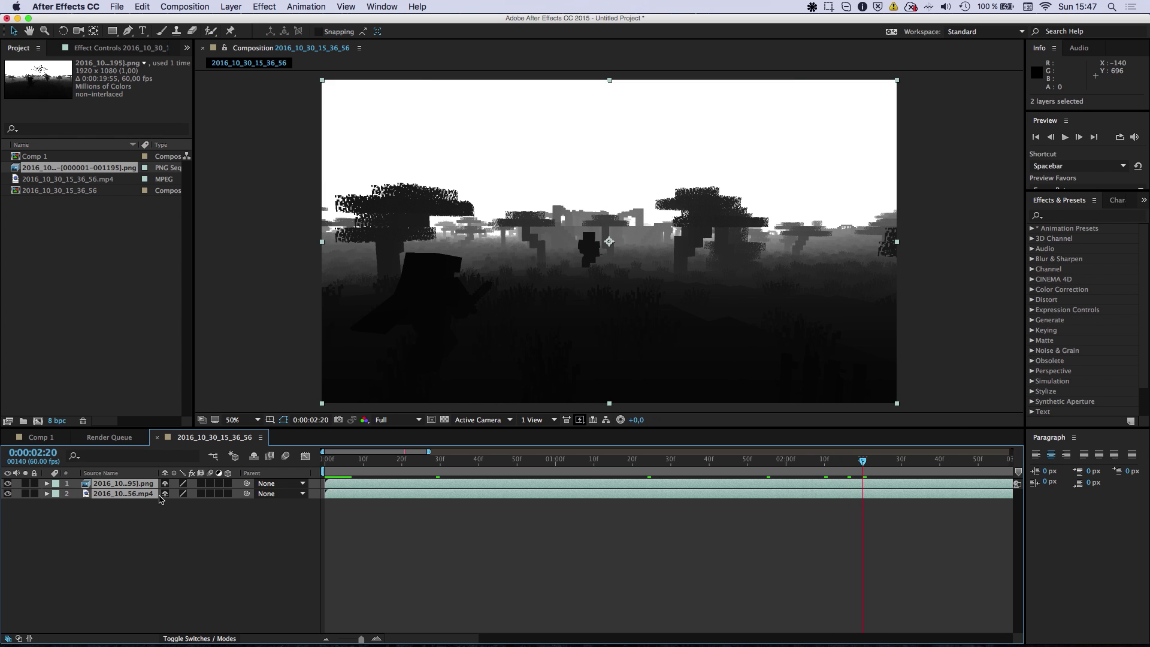
key("super+shift+d")
left_click(120, 493)
key("Delete")
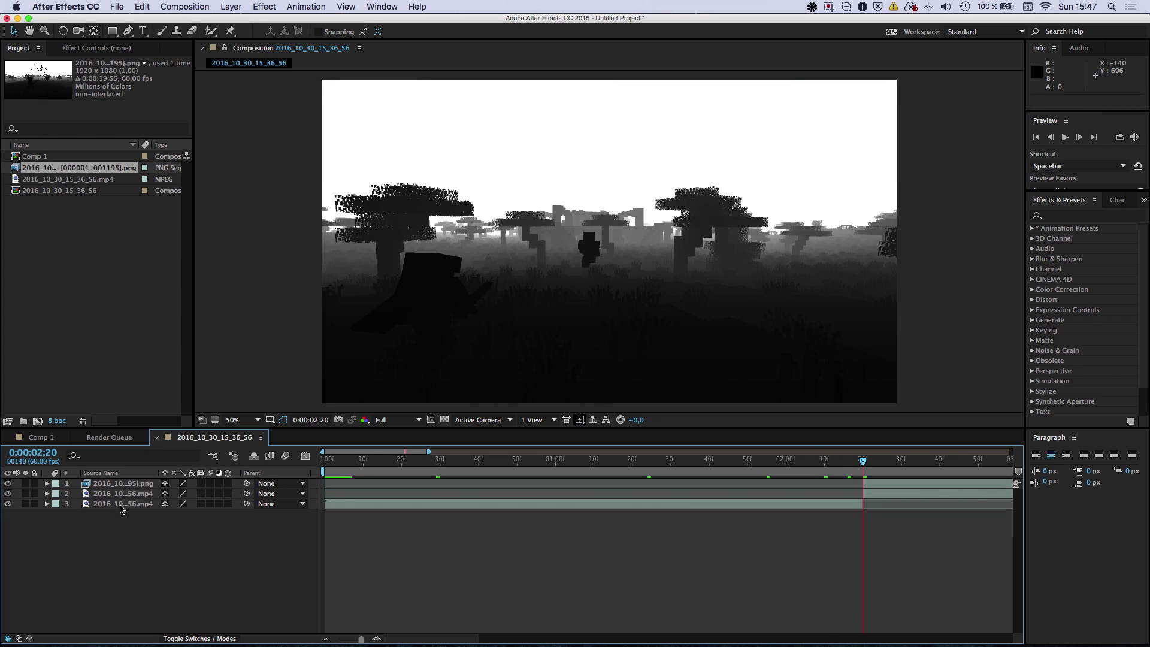
left_click(120, 504)
key("Delete")
Move both remaining layers together to the start of the composition and go to 0:00:01:05.
left_click(109, 497)
left_click(119, 485, "shift")
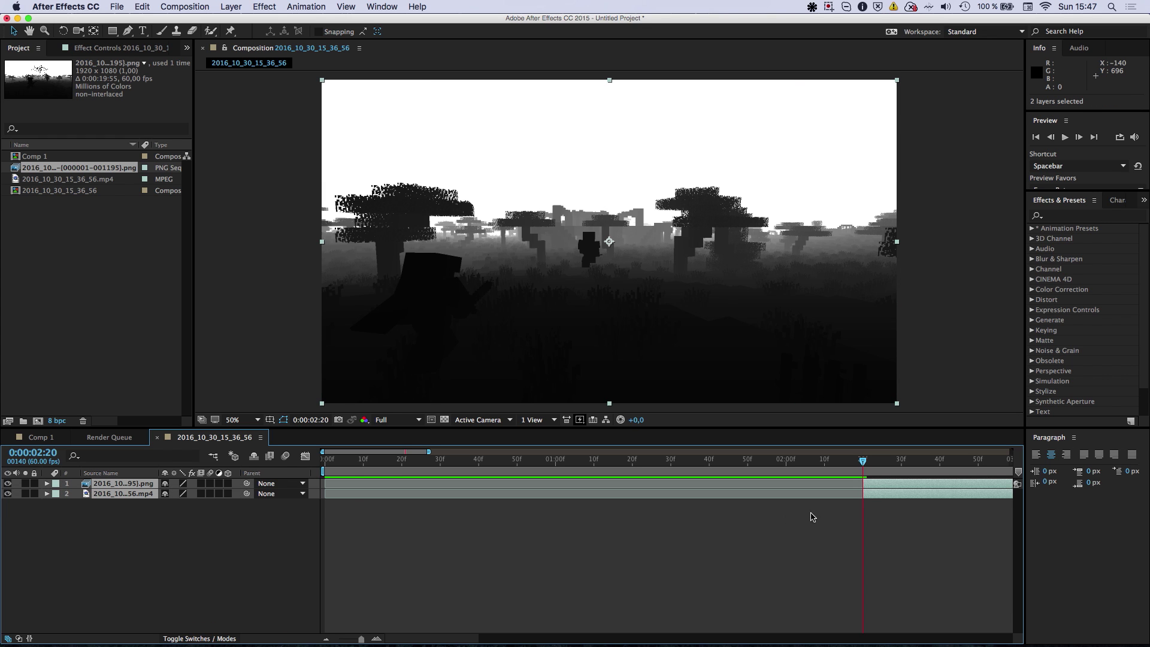
left_click_drag(900, 486, 364, 511)
left_click_drag(336, 462, 574, 486)
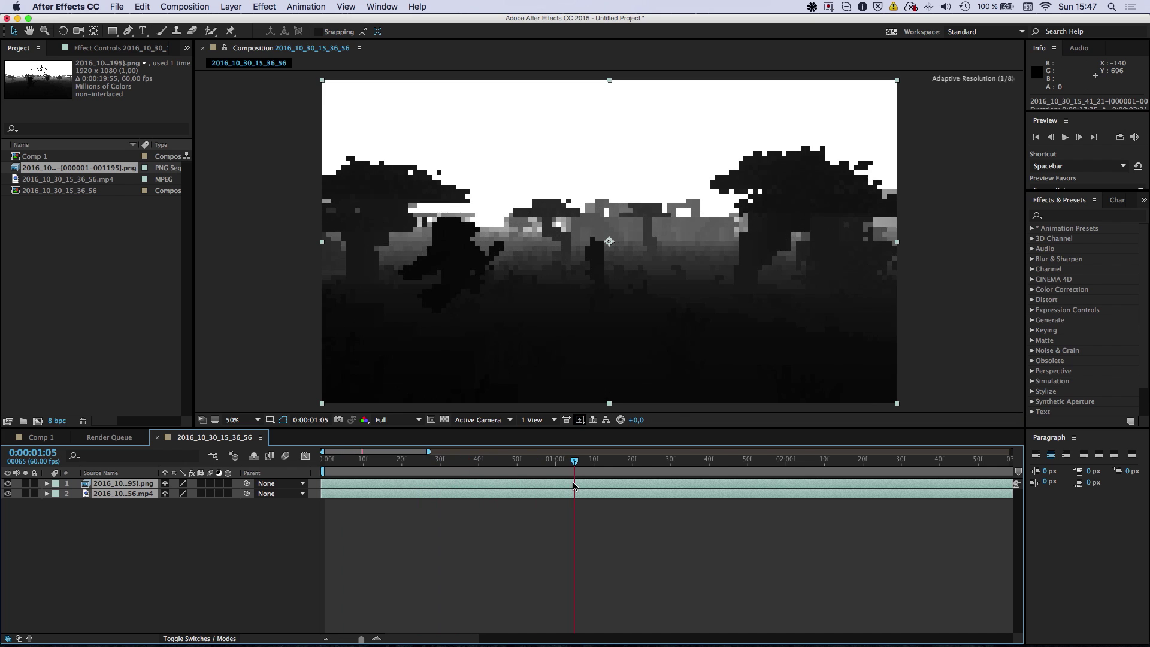
left_click(539, 544)
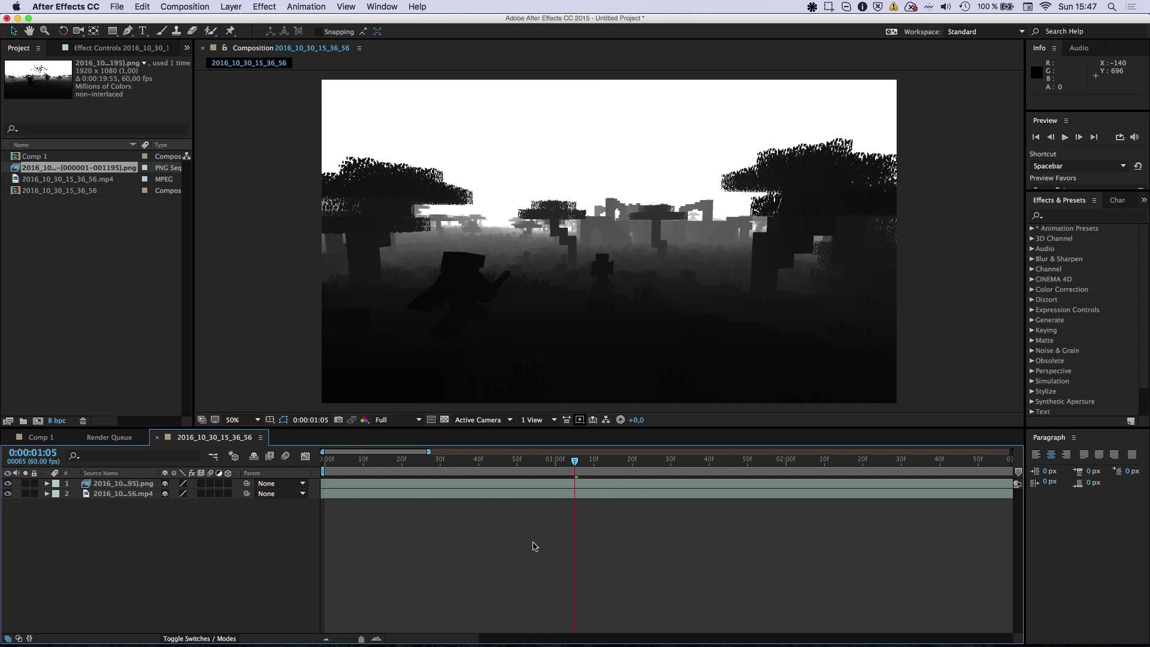
Hide the depth sequence layer and apply the Camera Lens Blur effect to the 2016_10_30_15_36_56.mp4 layer.
left_click(125, 495)
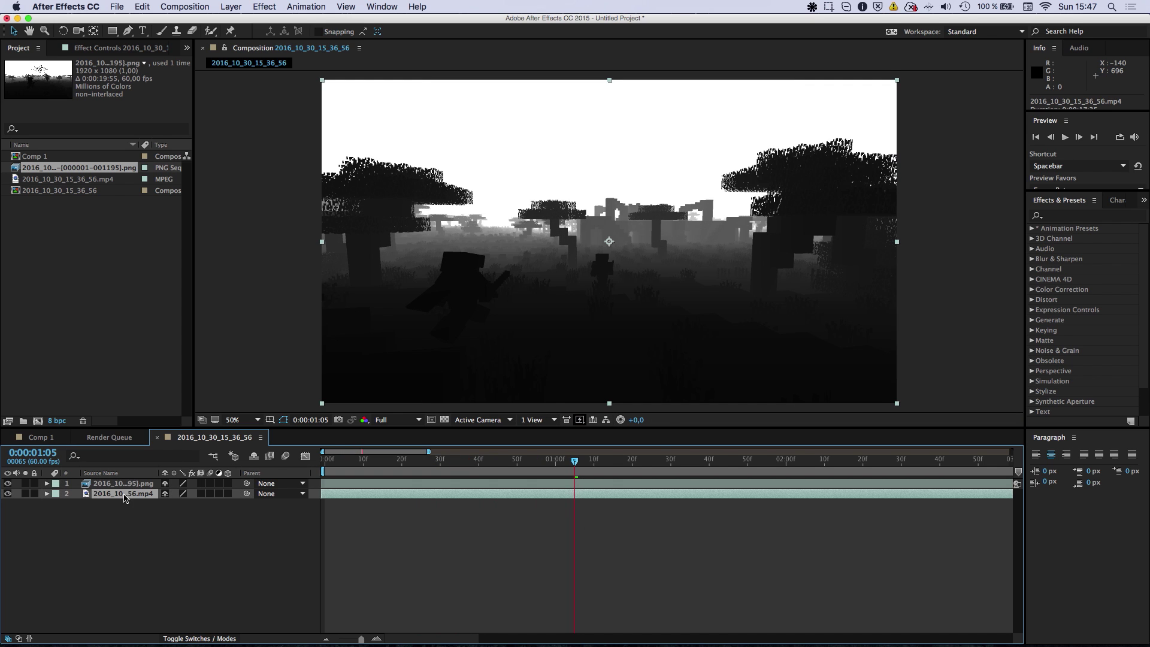
left_click(8, 483)
left_click(1080, 218)
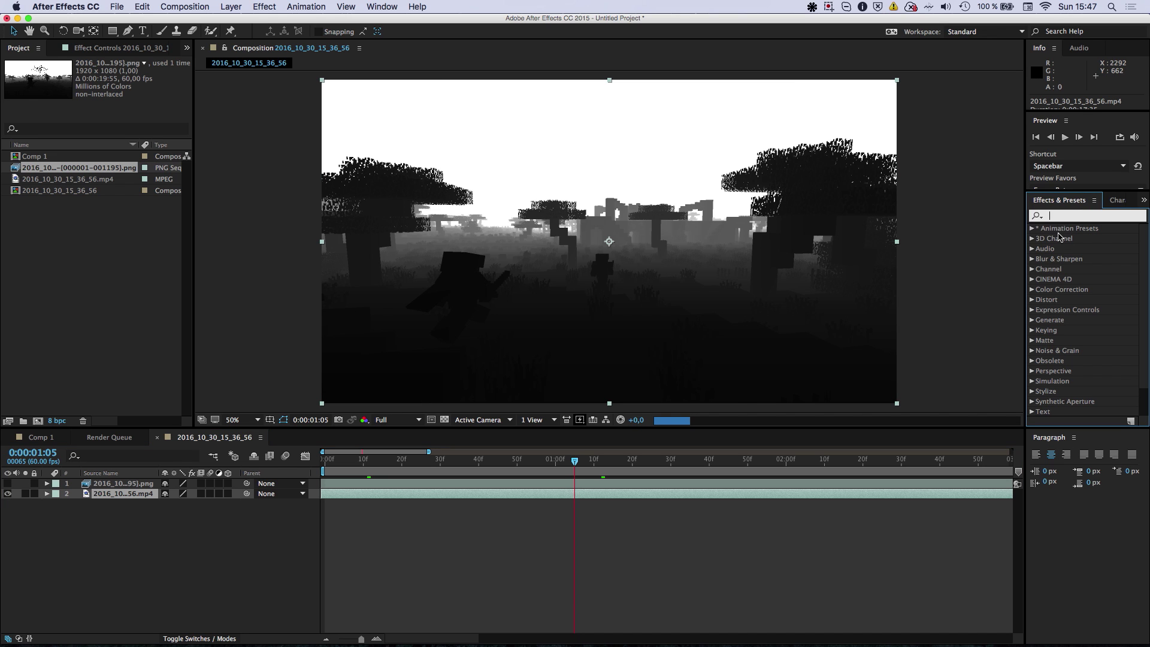
type("cam")
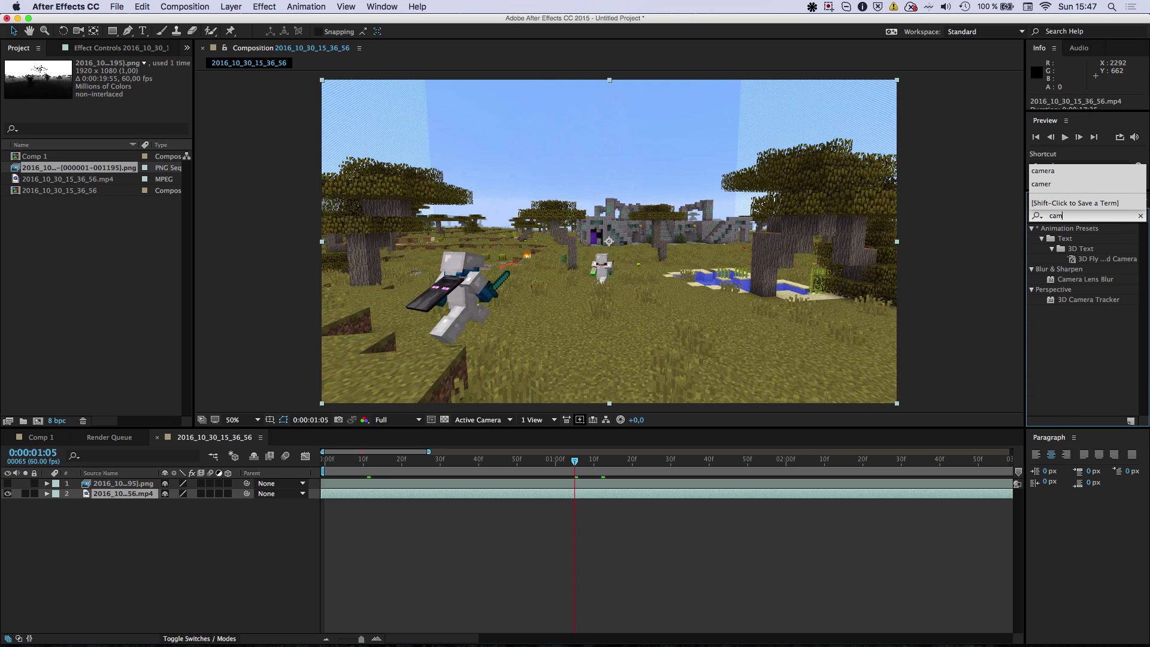
double_click(1102, 280)
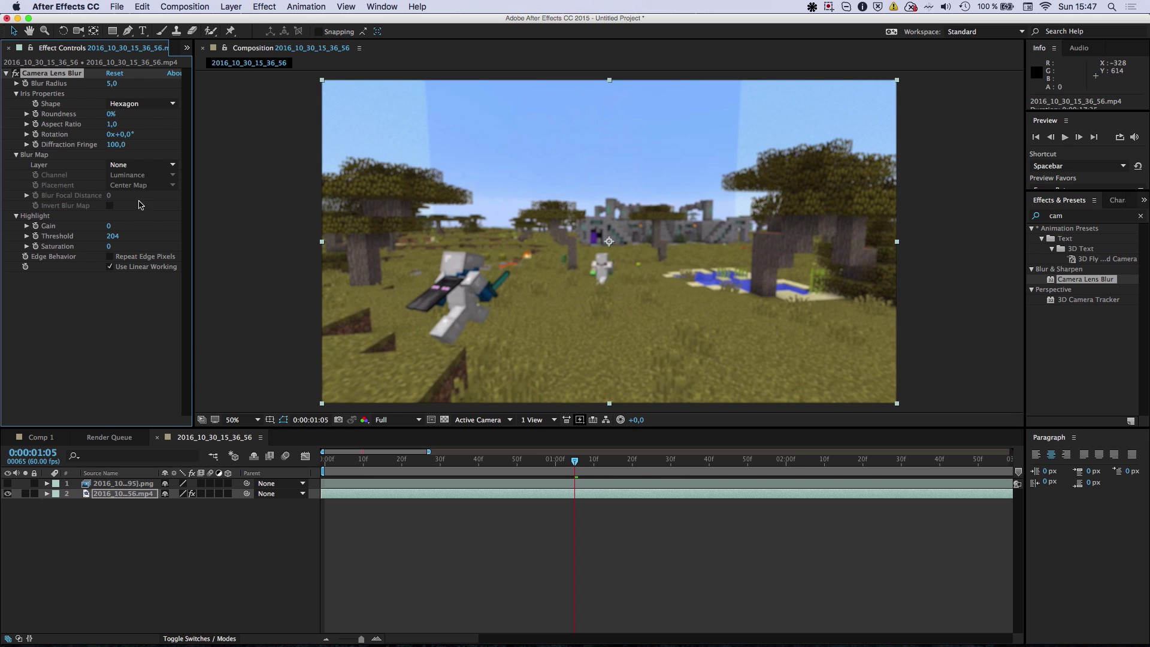
Use the depth PNG sequence as the Camera Lens Blur's blur map layer and inspect the distant background up close.
left_click(137, 165)
left_click(140, 196)
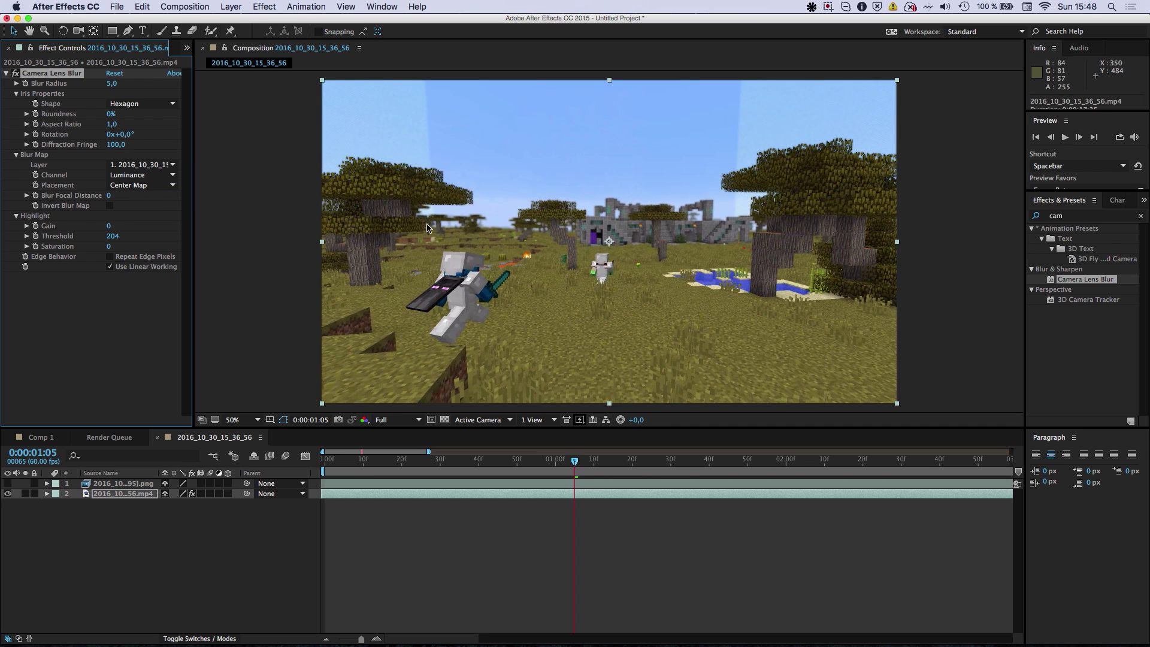
key("period")
key("period")
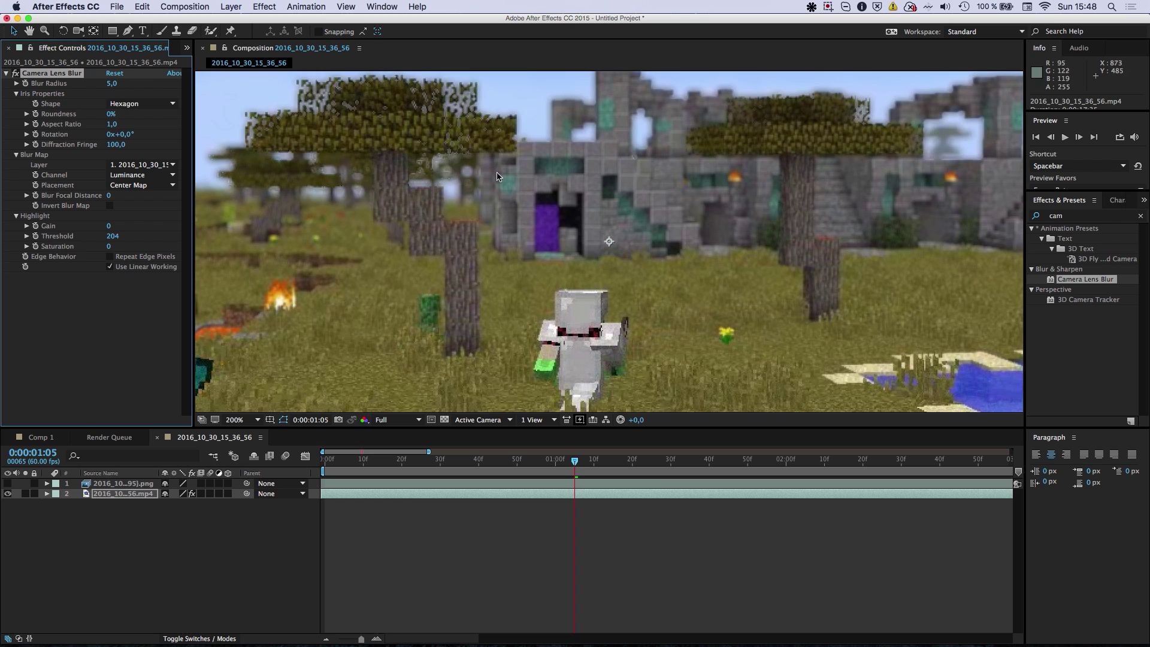
key("comma")
key("comma")
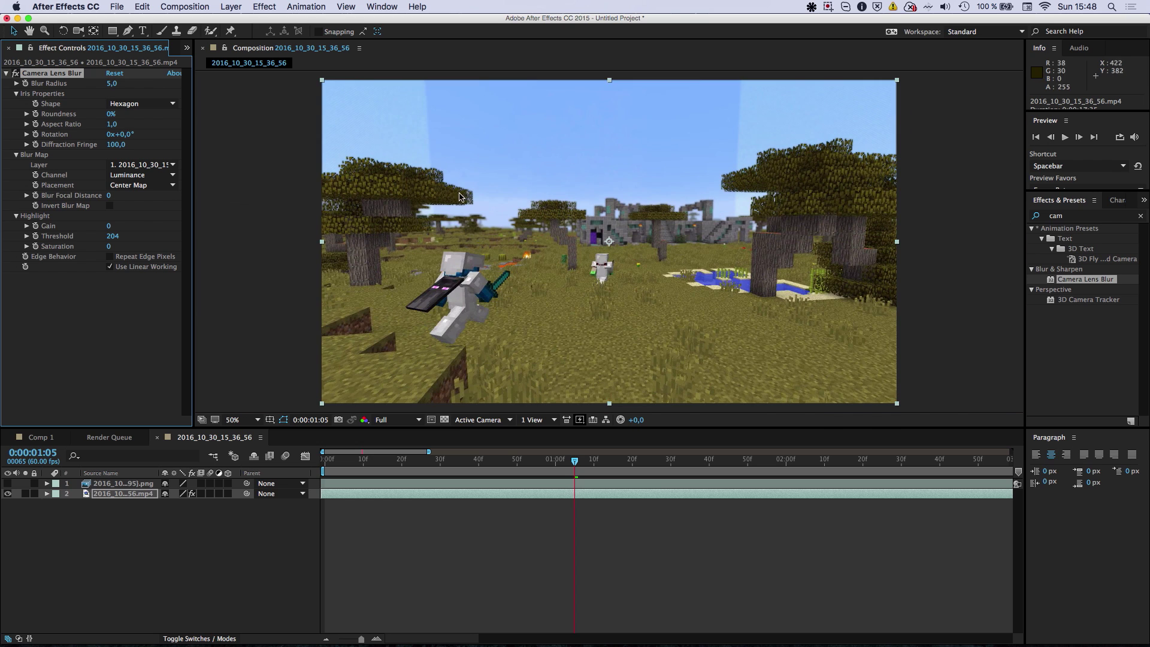
key("period")
key("period")
key("comma")
key("comma")
Set the Camera Lens Blur's blur radius to 20 and check the background blur up close.
left_click(112, 83)
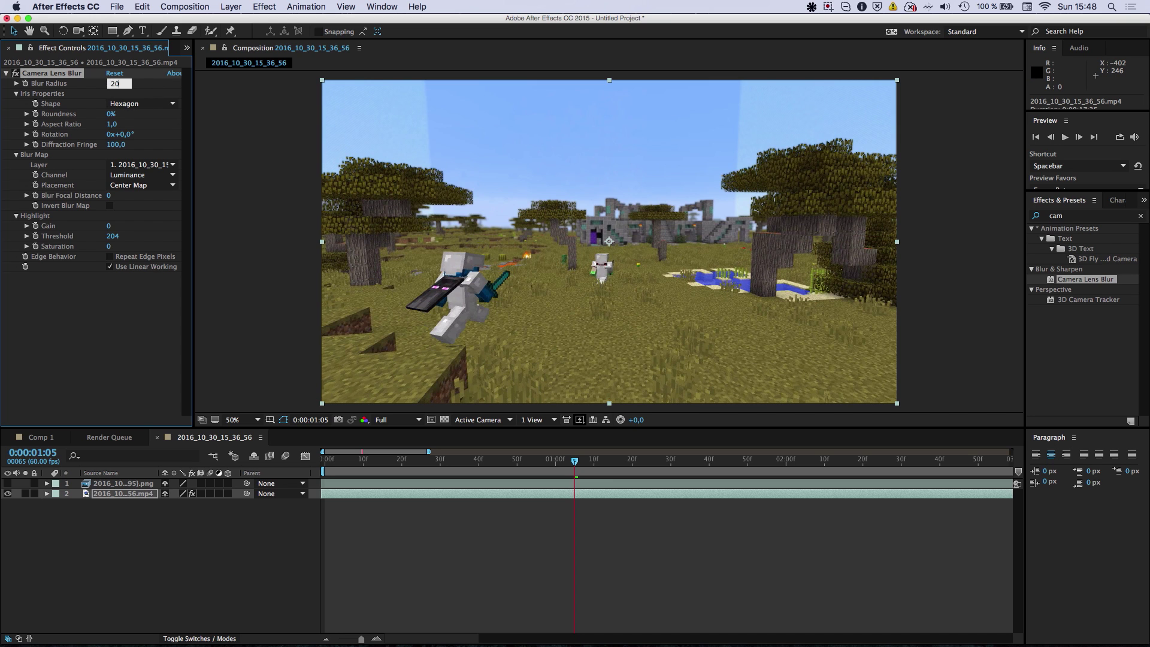
key("Return")
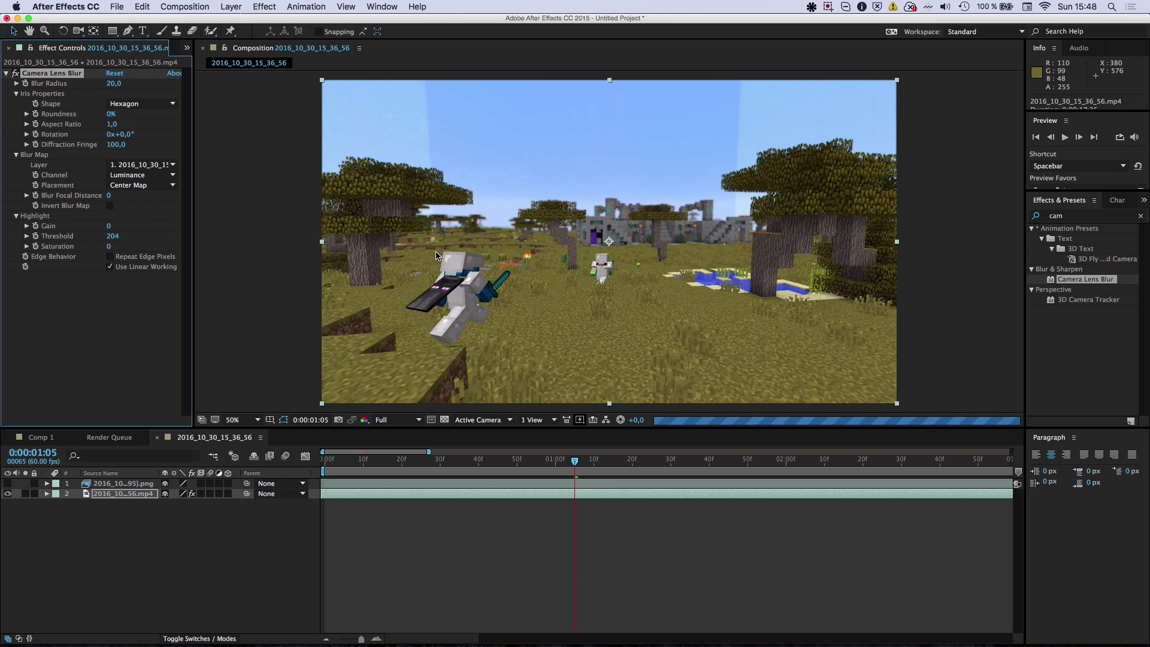
key("period")
key("period")
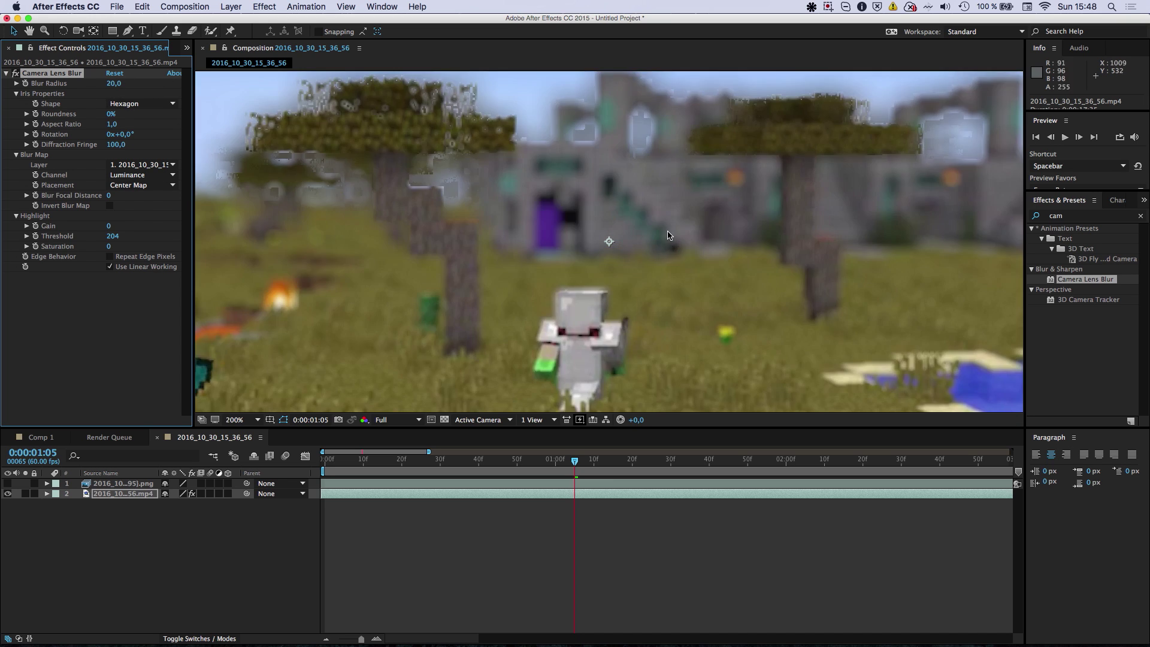
key("comma")
key("comma")
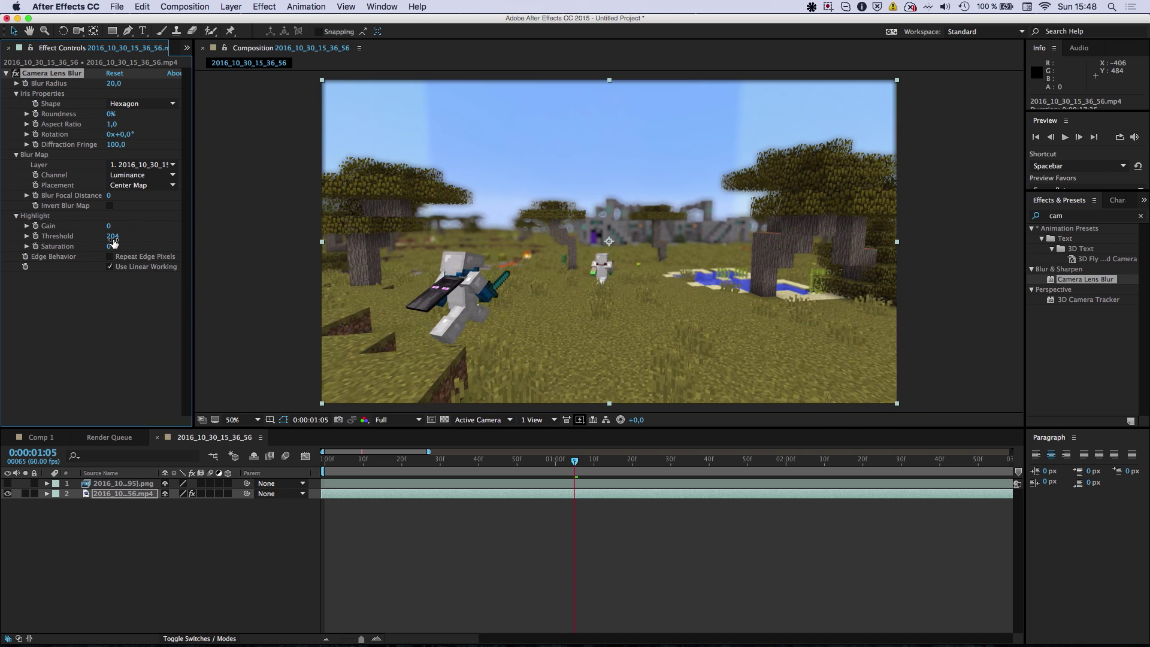
Set the blur focal distance to 38 and examine the focus on the foreground and distant characters.
left_click_drag(109, 202, 118, 201)
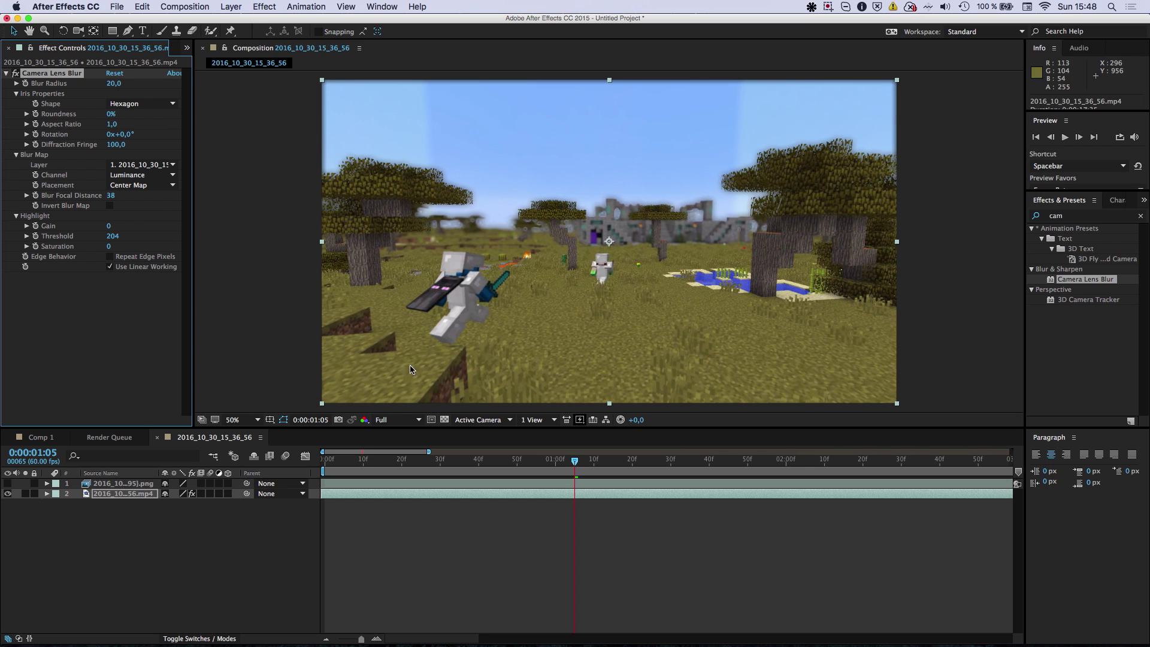
scroll(339, 391, "up", 2)
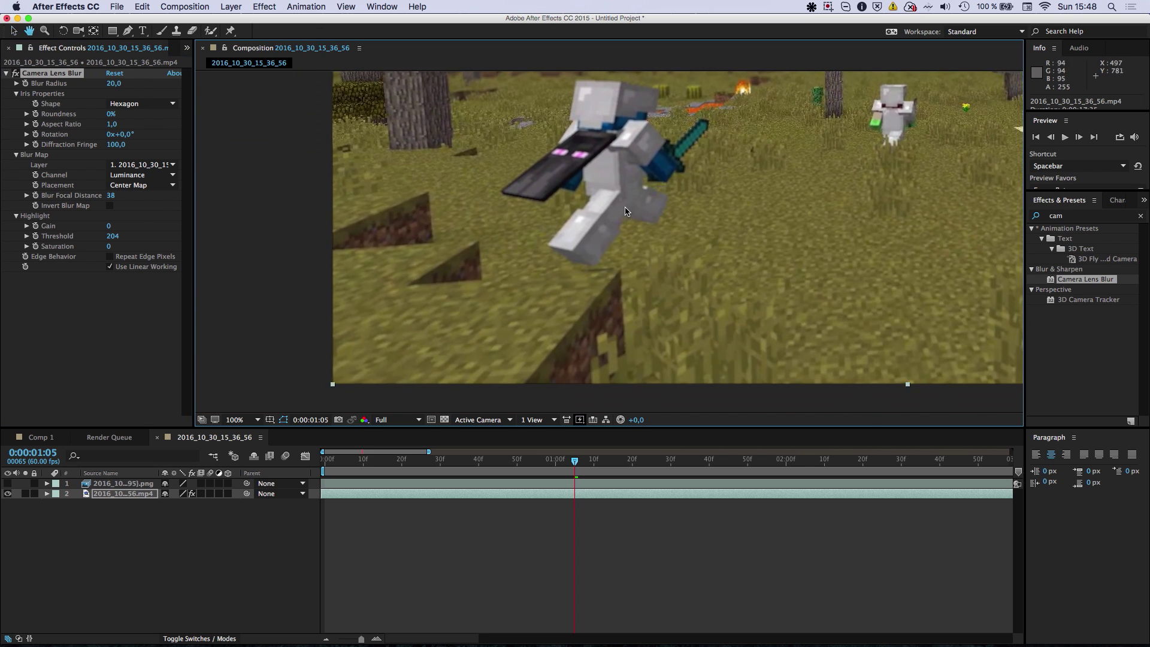
left_click_drag(579, 191, 477, 298)
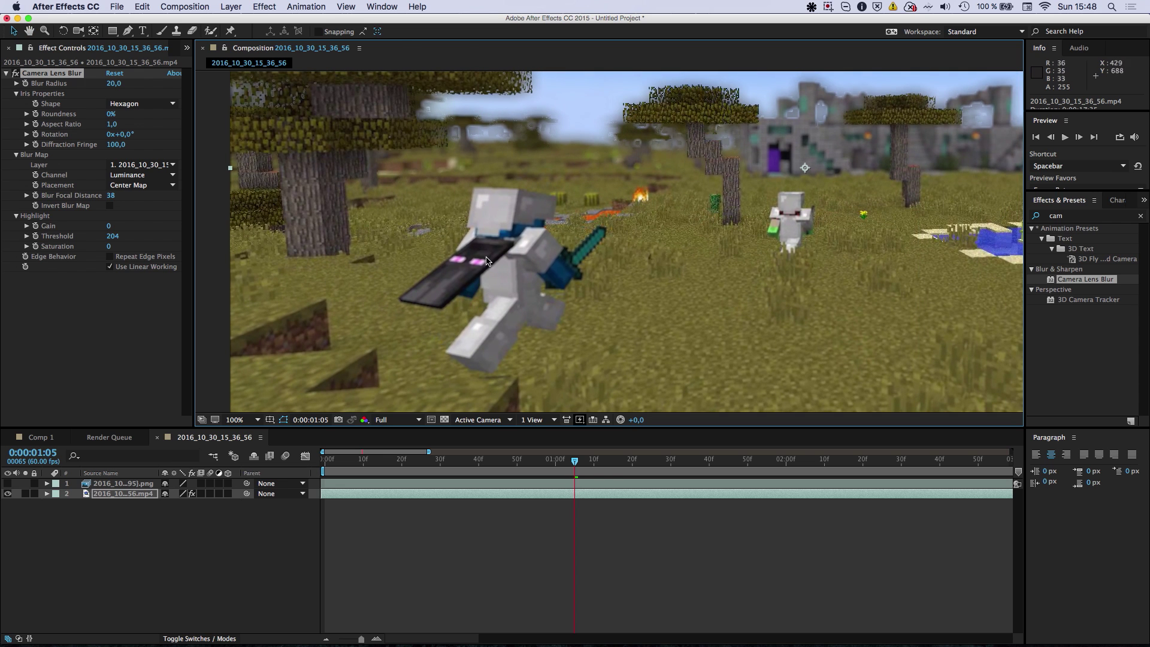
scroll(494, 251, "up", 1)
left_click_drag(769, 233, 641, 260)
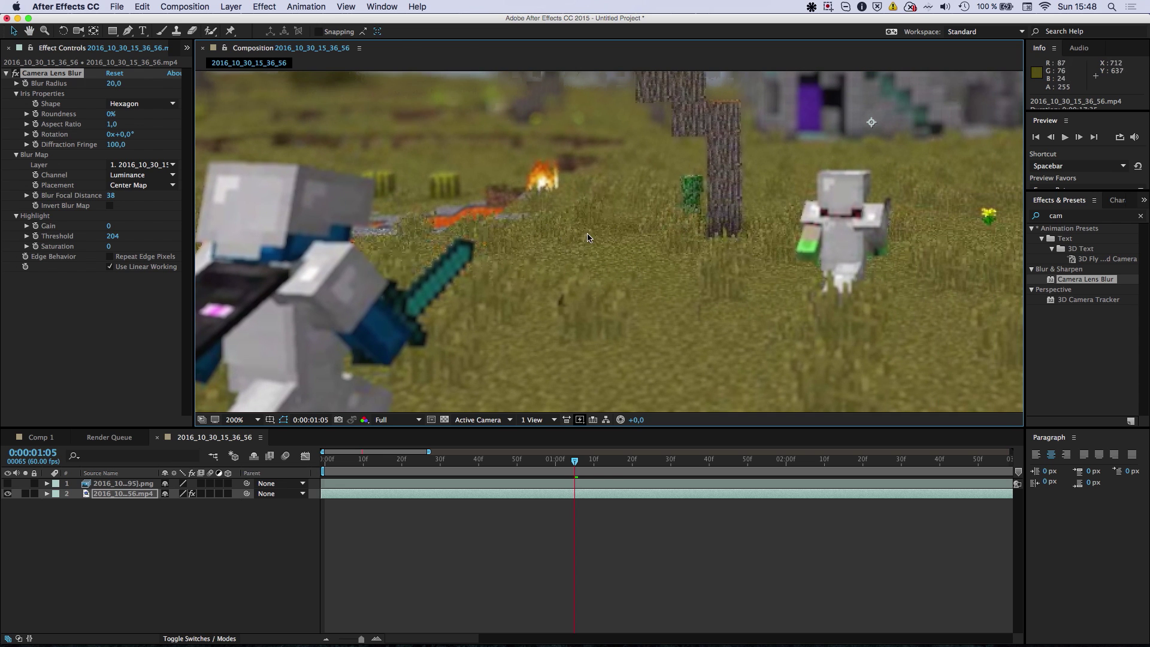
scroll(587, 237, "down", 4)
scroll(612, 250, "up", 2)
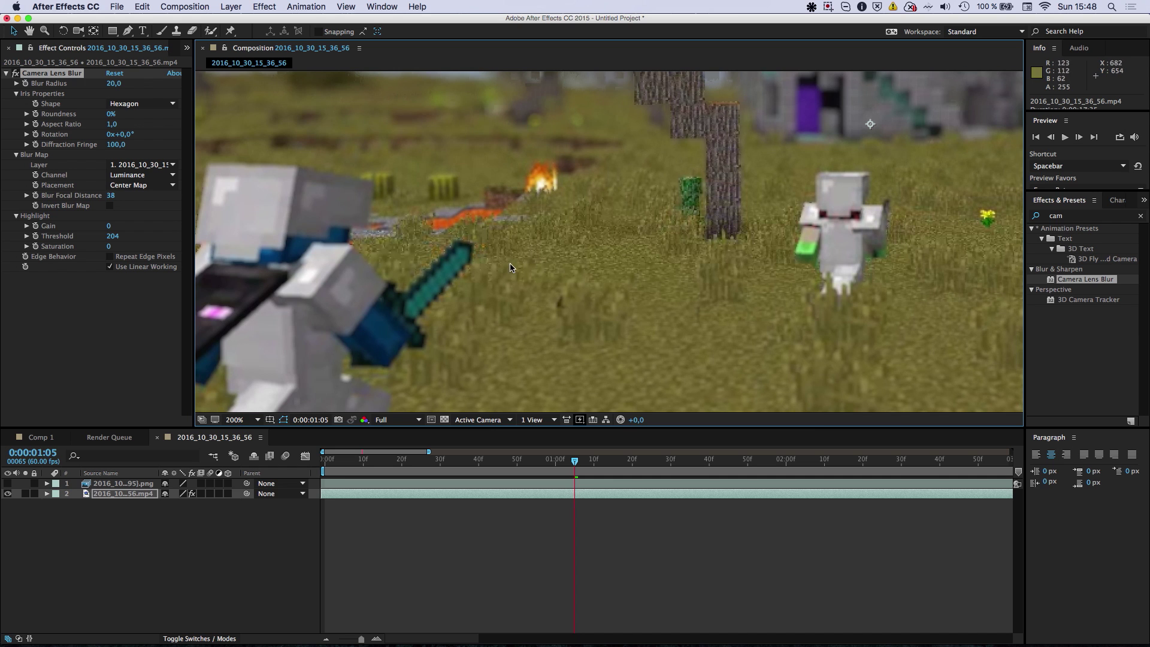
Examine the lens blur on both characters and the background at later frames up to 0:00:01:46, up close and full frame.
scroll(646, 209, "down", 4)
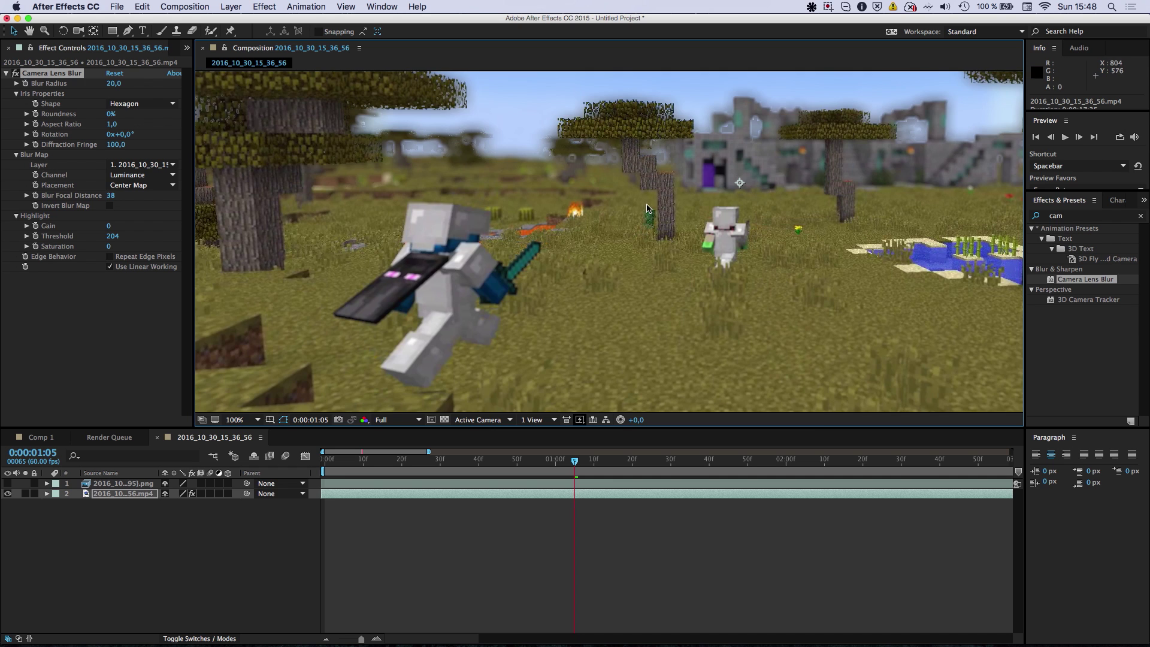
left_click(632, 460)
left_click(732, 460)
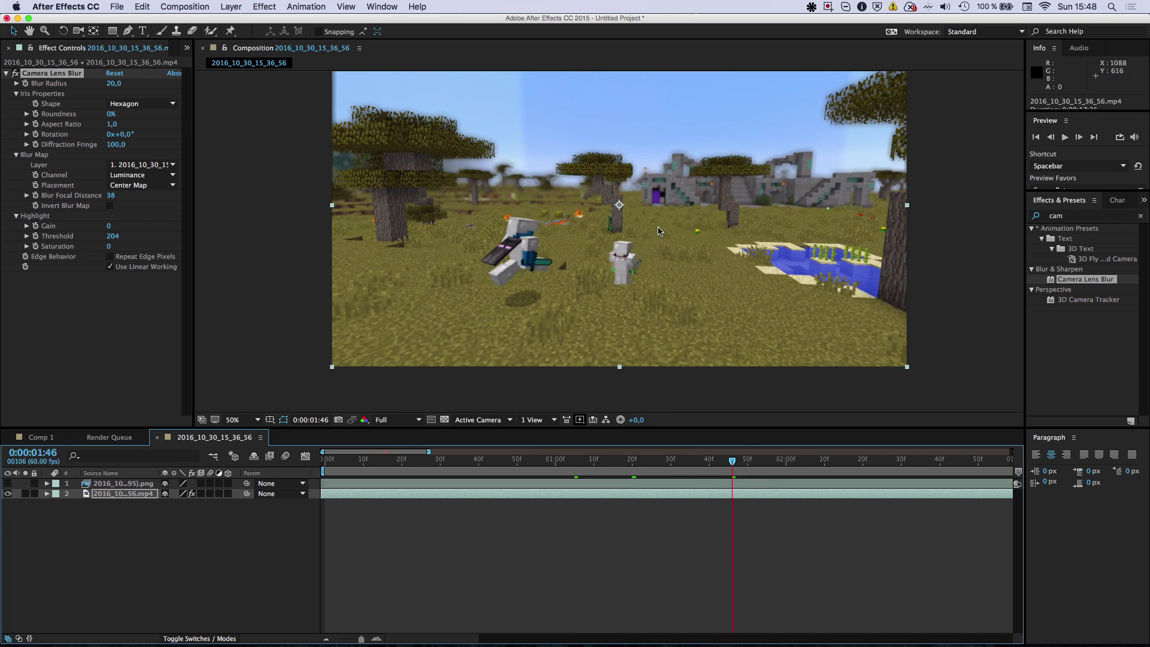
scroll(659, 230, "up", 4)
scroll(632, 258, "down", 2)
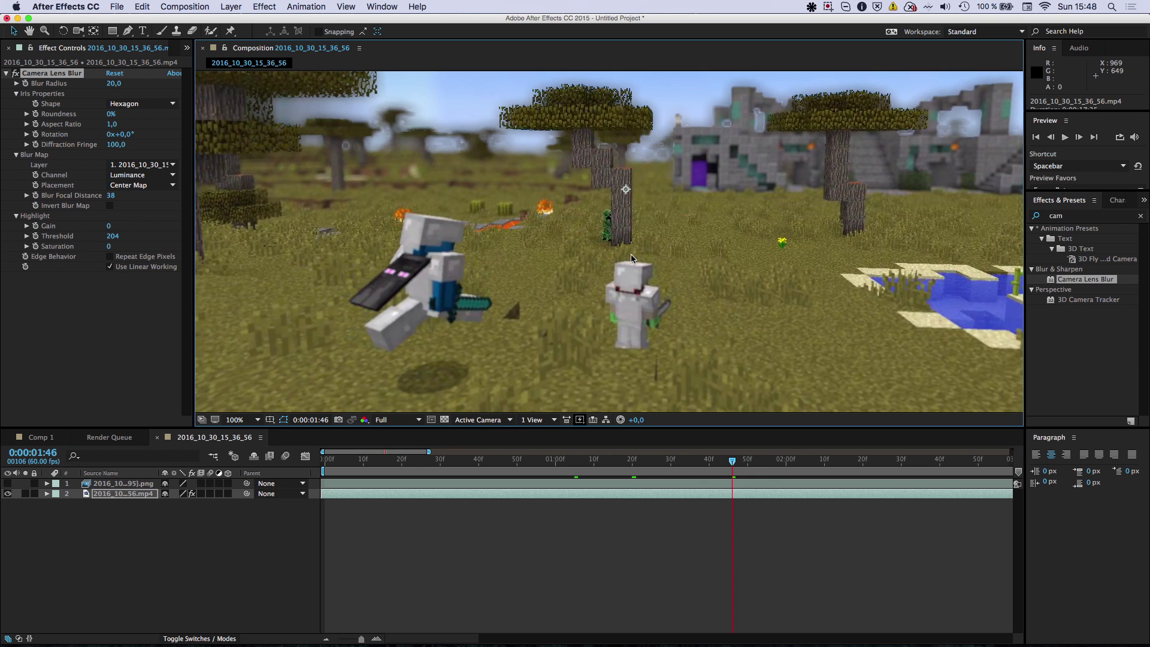
left_click(256, 420)
left_click(258, 431)
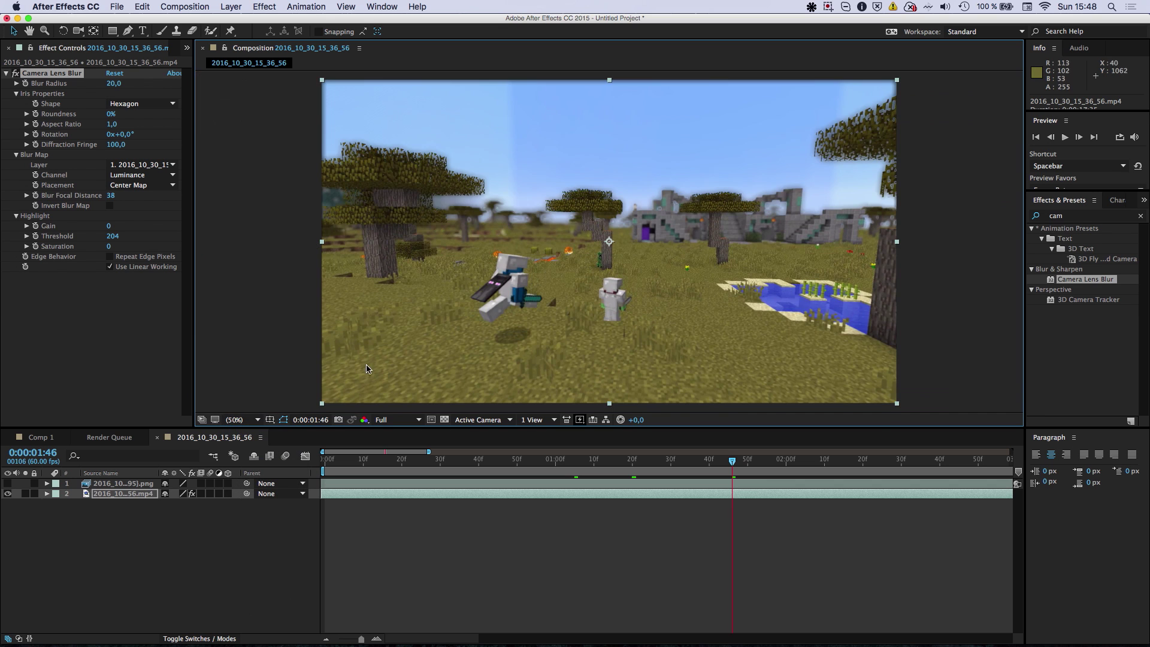
scroll(406, 333, "up", 2)
scroll(405, 332, "down", 2)
Remove Camera Lens Blur from the 2016_10_30_15_36_56.mp4 layer, clear the effects search and list the Keying effects.
left_click(37, 76)
key("Delete")
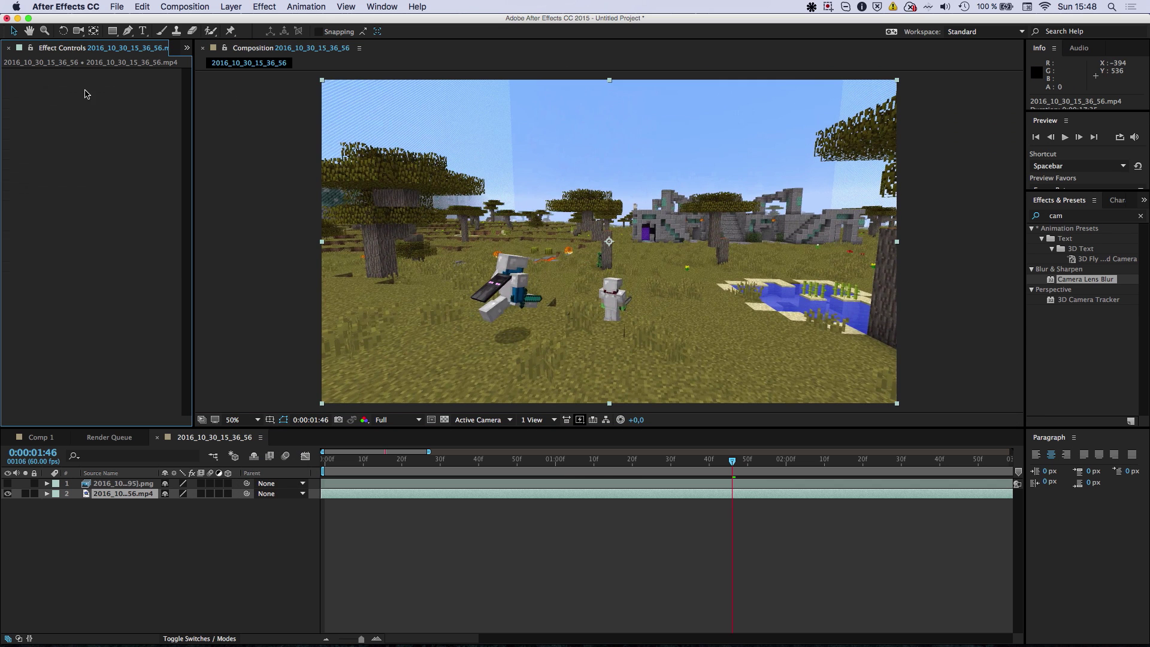
left_click_drag(1089, 215, 939, 215)
key("BackSpace")
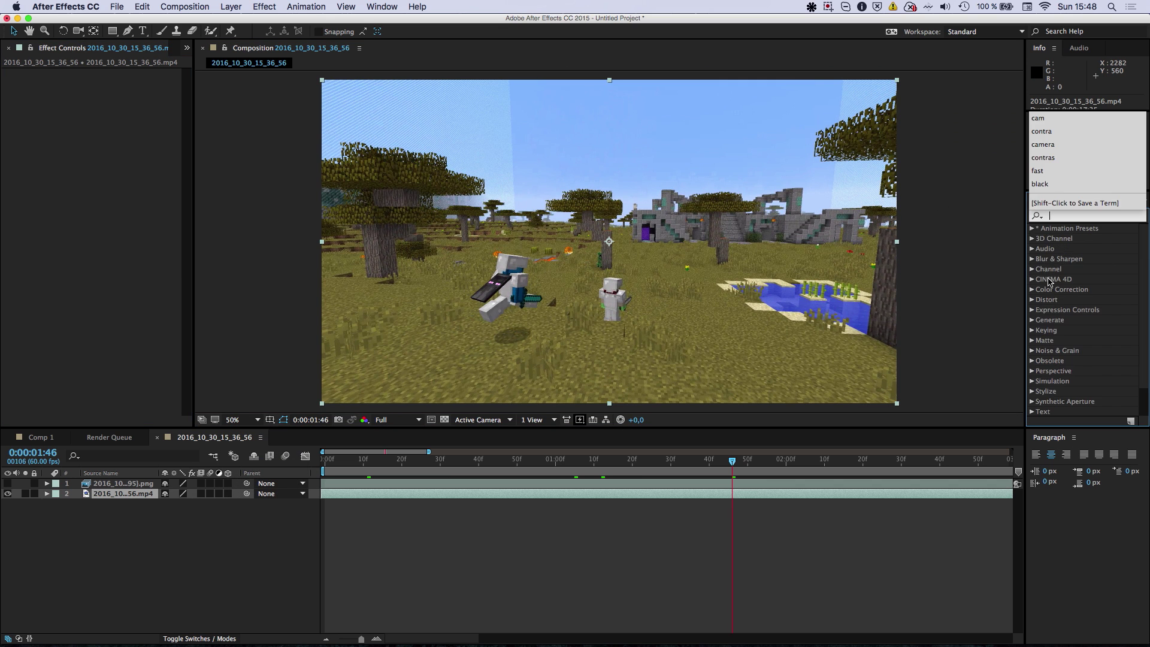
left_click(1032, 330)
left_click(1031, 330)
scroll(1073, 345, "down", 1)
left_click(1080, 401)
double_click(1080, 401)
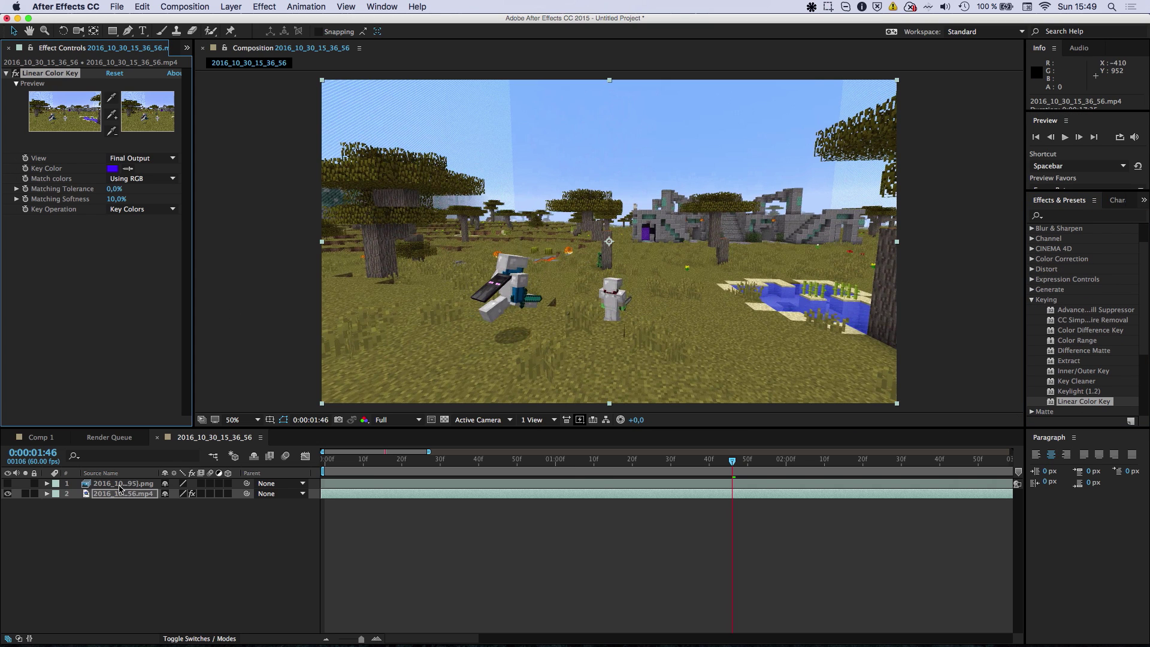
key("Delete")
Make the depth PNG sequence layer visible and apply the Linear Color Key effect to it.
left_click(98, 486)
left_click(7, 483)
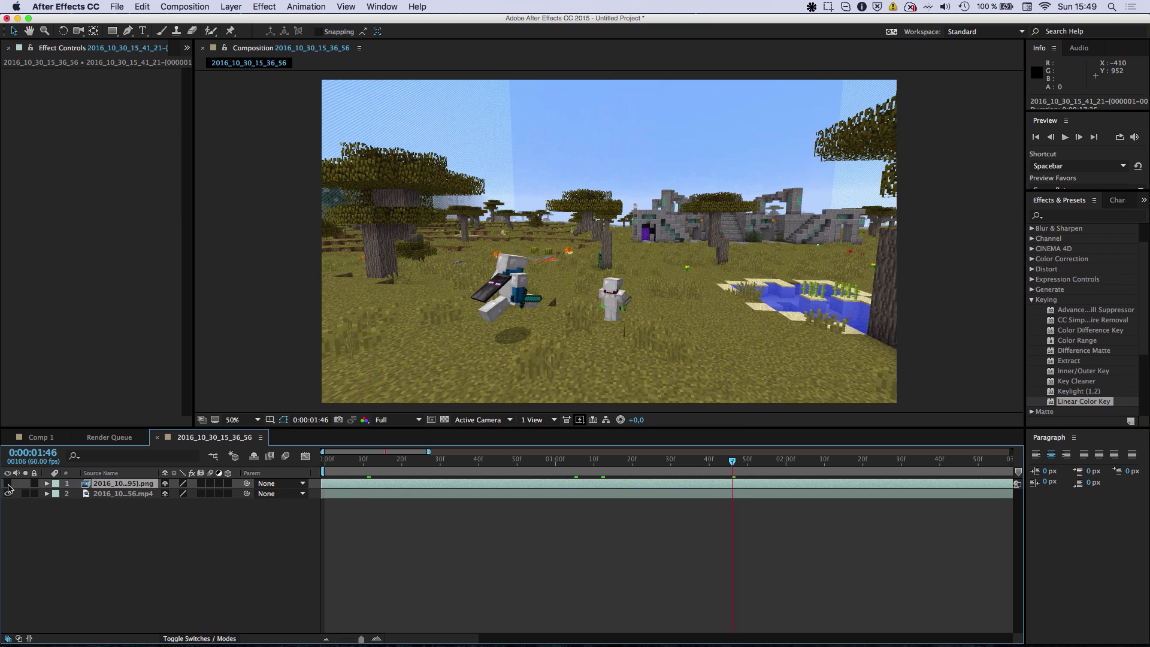
left_click_drag(1051, 400, 55, 484)
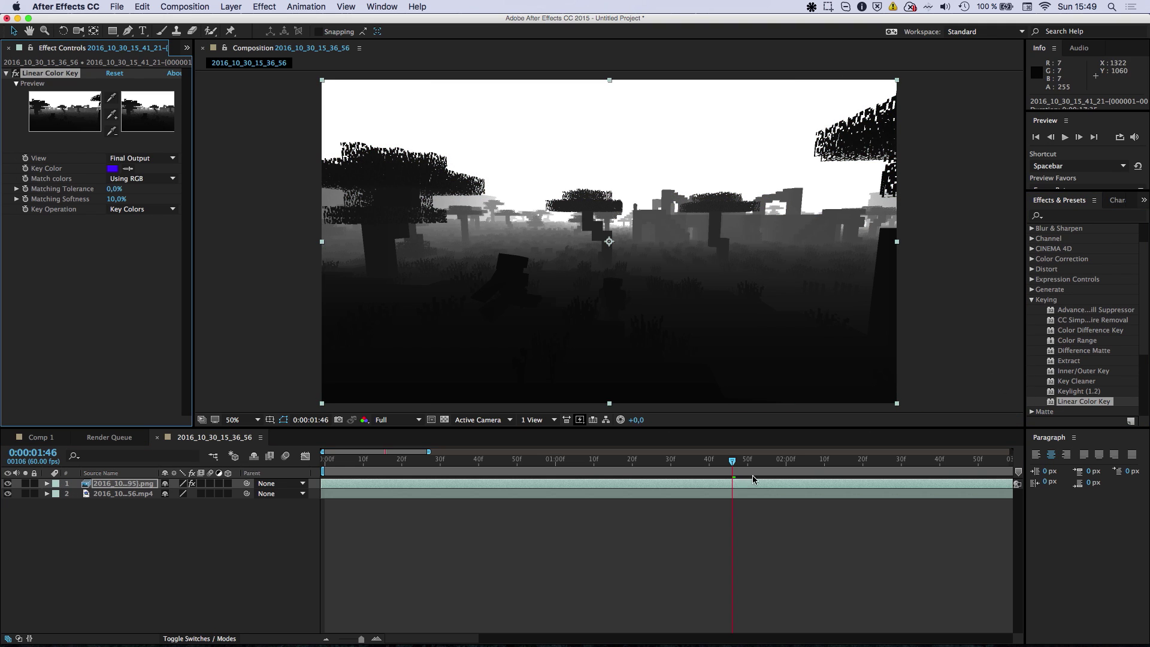
Sample the depth map's white sky as the key color and set the Matching Softness to 29%.
left_click(127, 170)
left_click(365, 101)
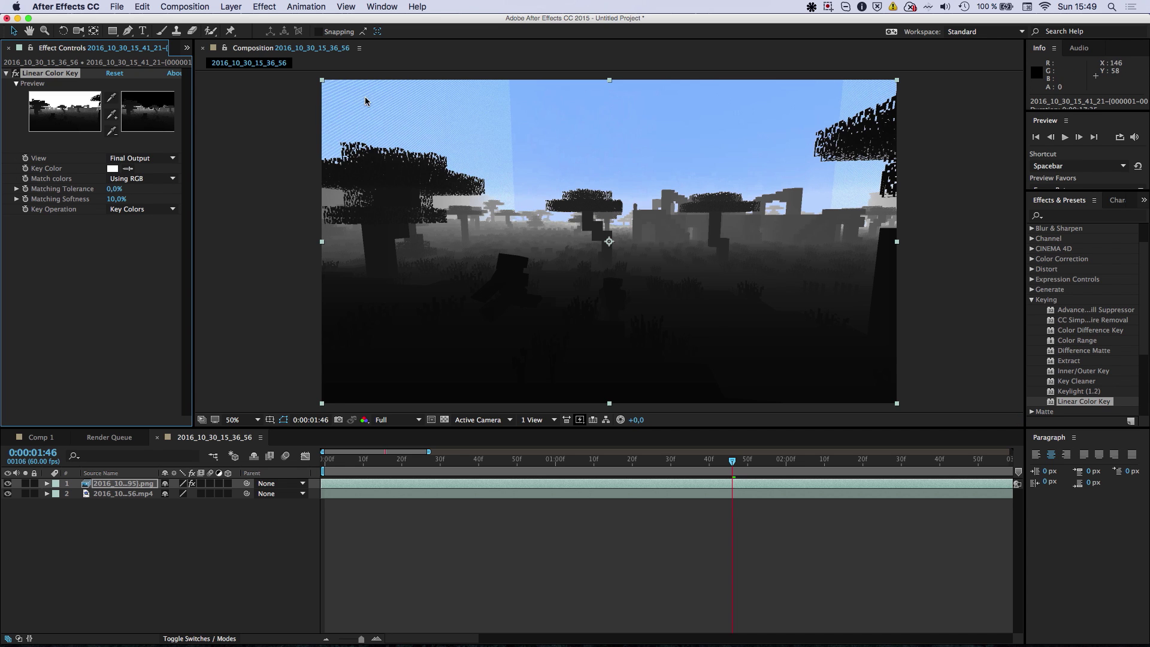
left_click(112, 169)
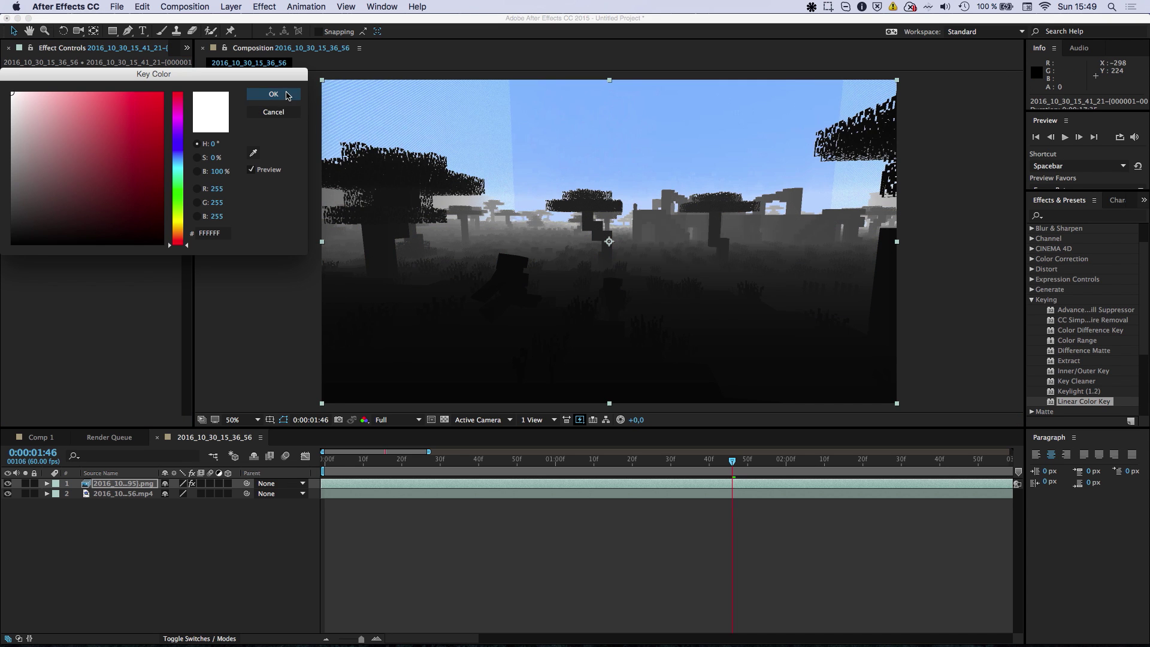
left_click(287, 99)
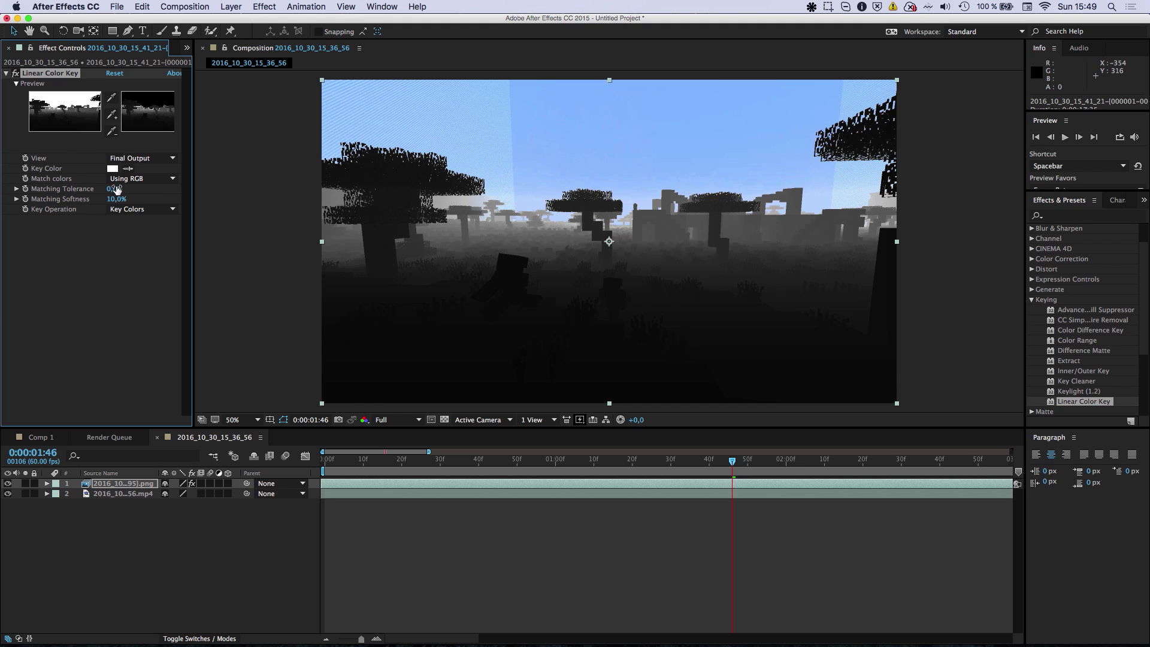
left_click_drag(114, 199, 123, 198)
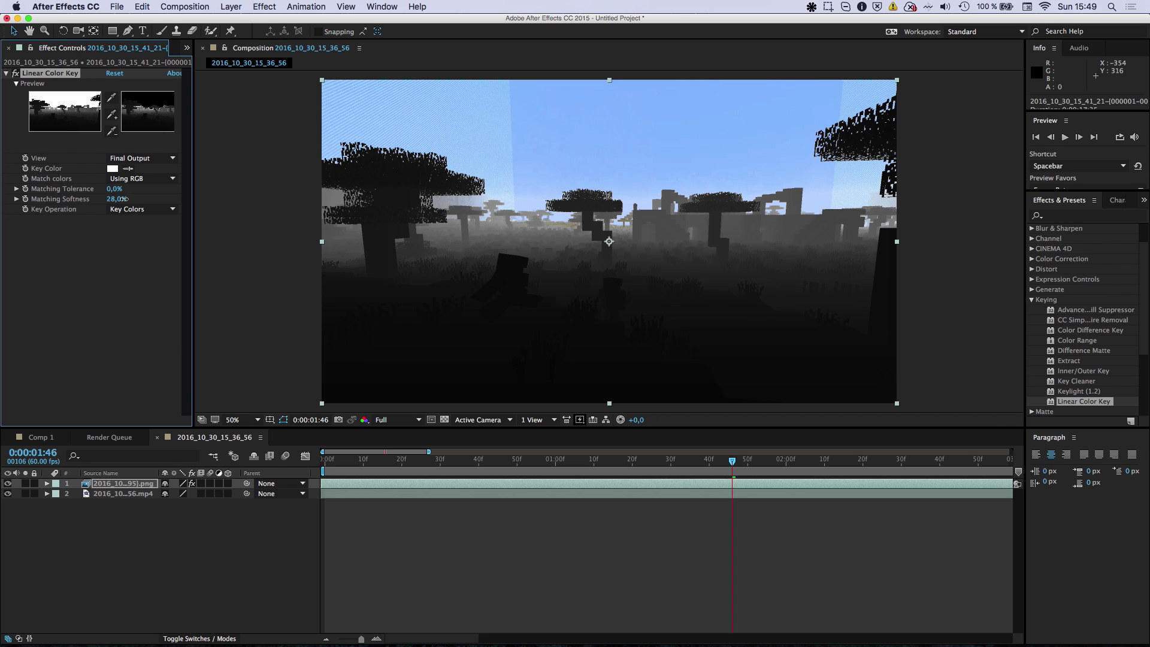
Set the depth sequence layer's blending mode to Stencil Alpha.
right_click(138, 485)
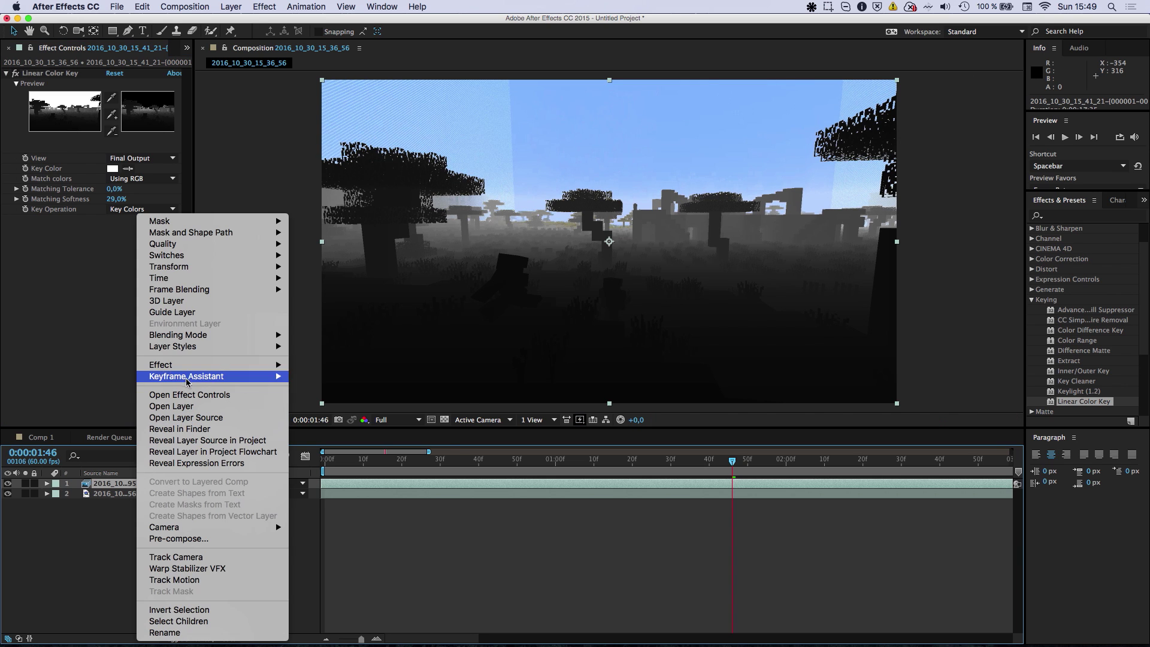
mouse_move(181, 368)
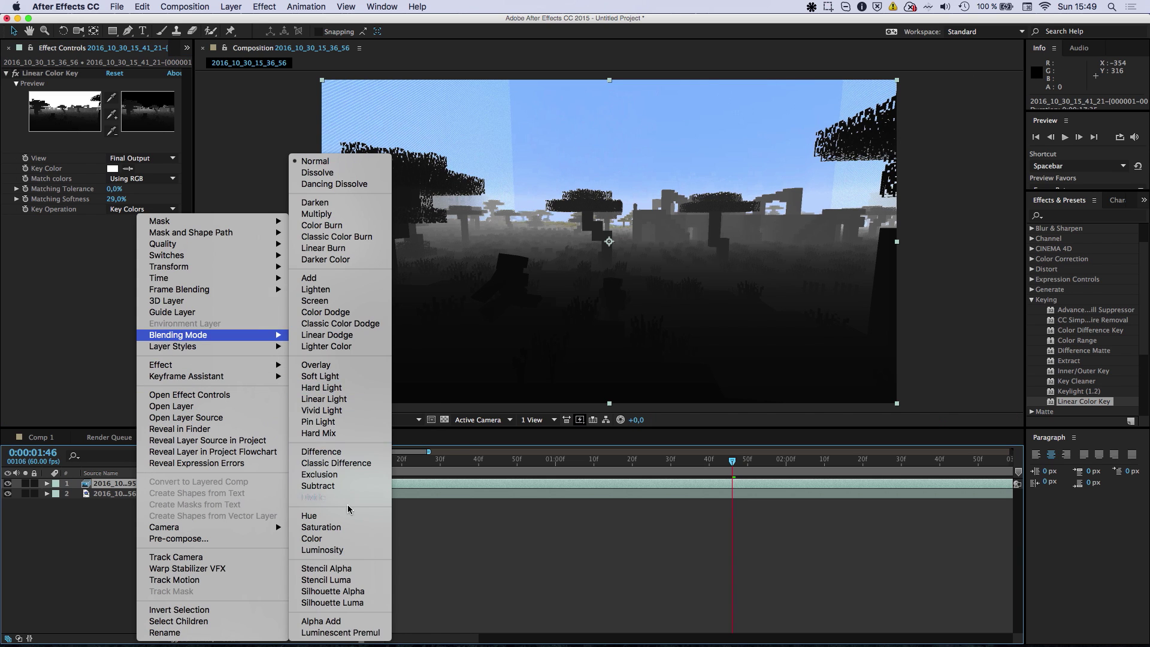
left_click(342, 564)
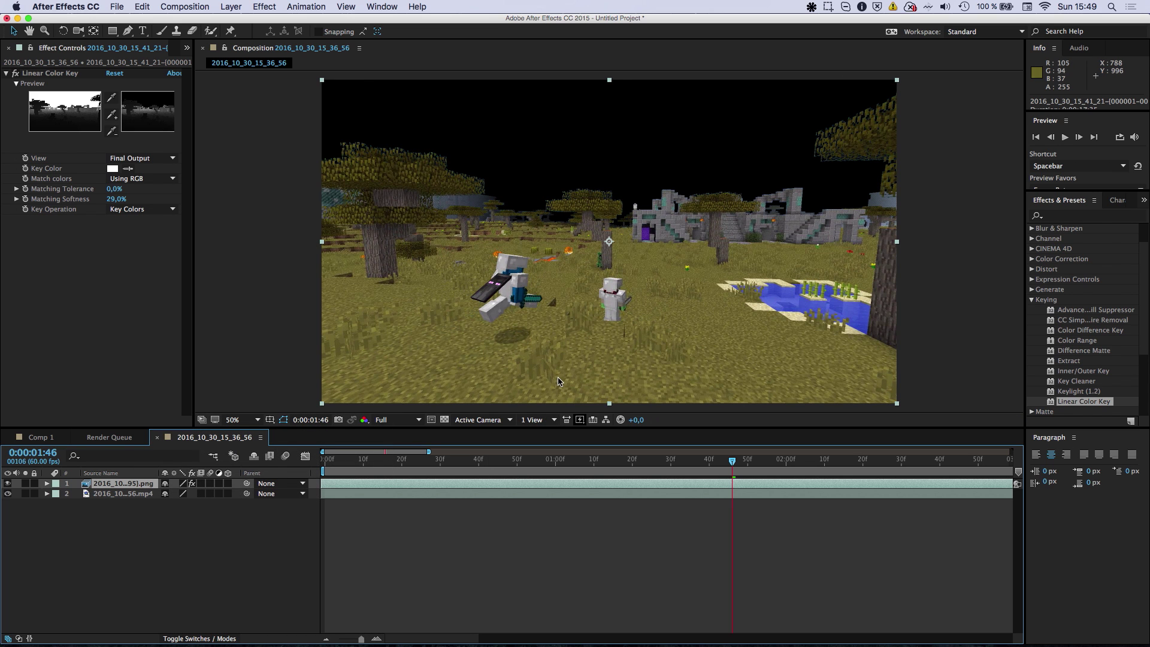
Inspect the sky cut-out up close and at full frame, and review the depth and color layers.
key("slash")
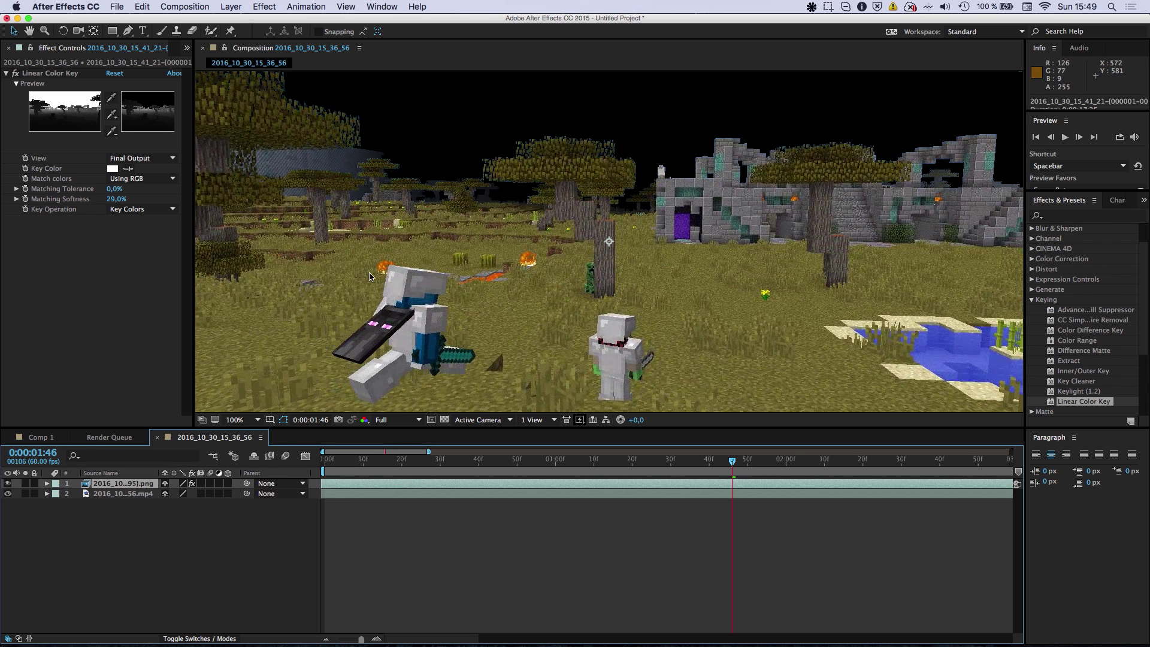
left_click(126, 494)
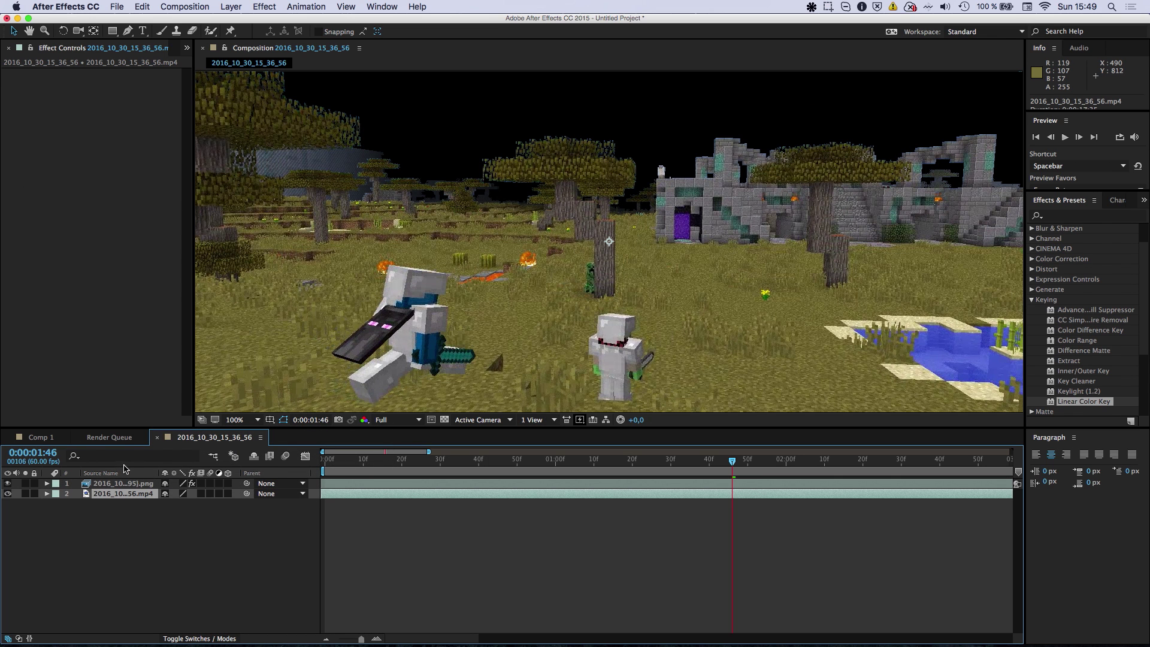
left_click(100, 485)
key("comma")
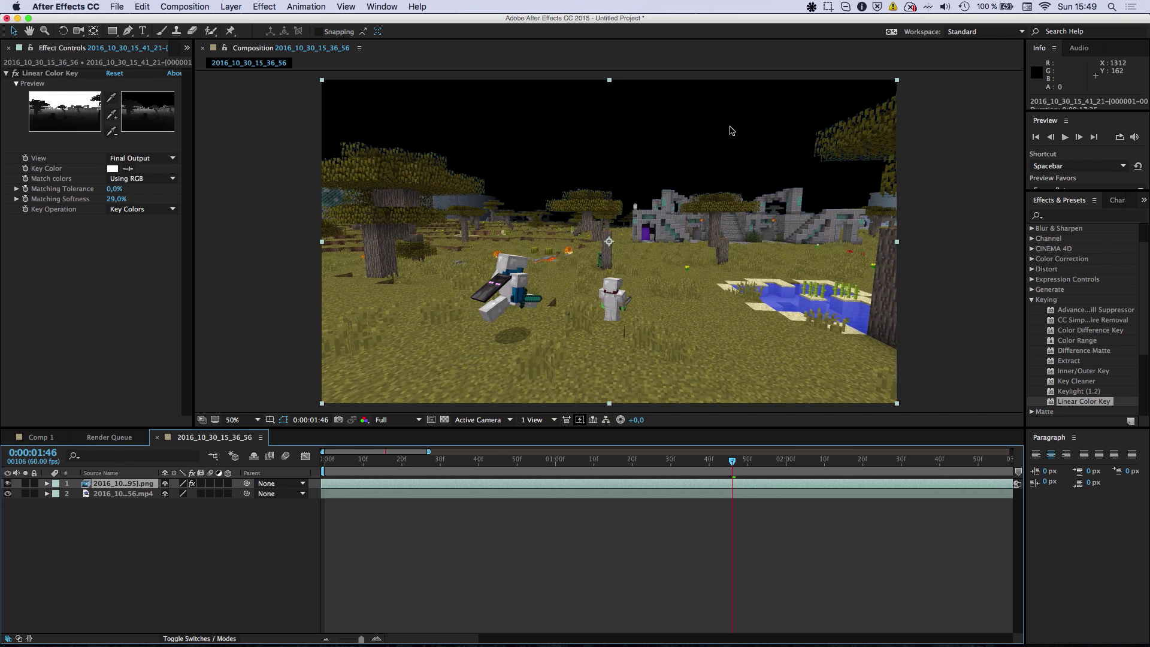
left_click(123, 493)
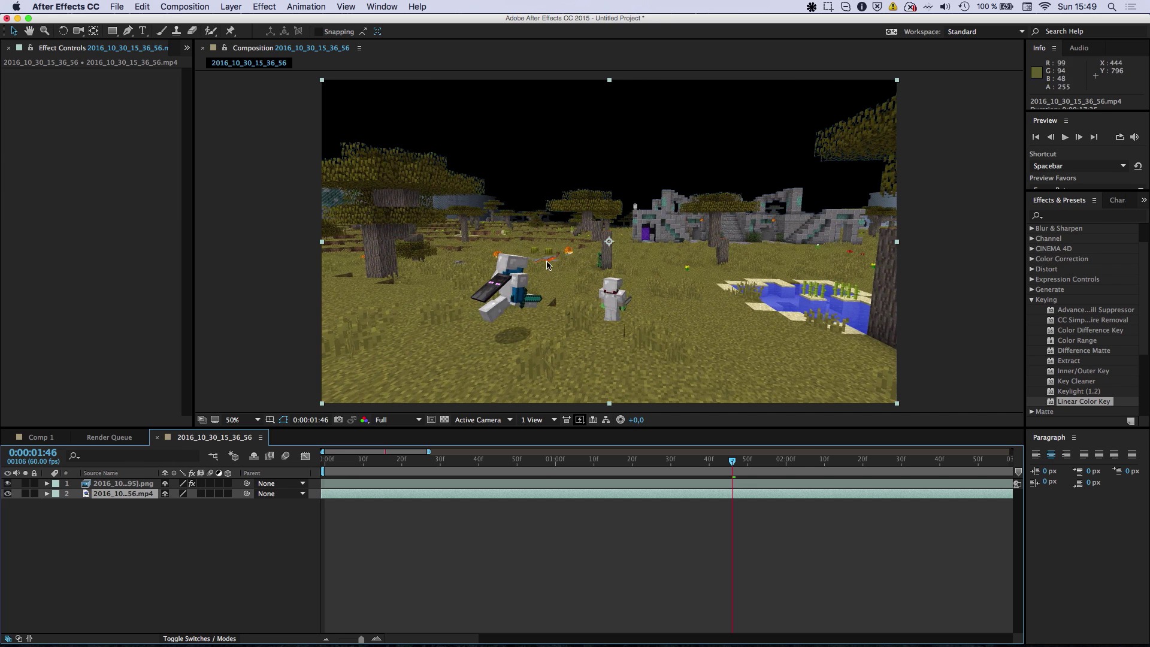
left_click(971, 216)
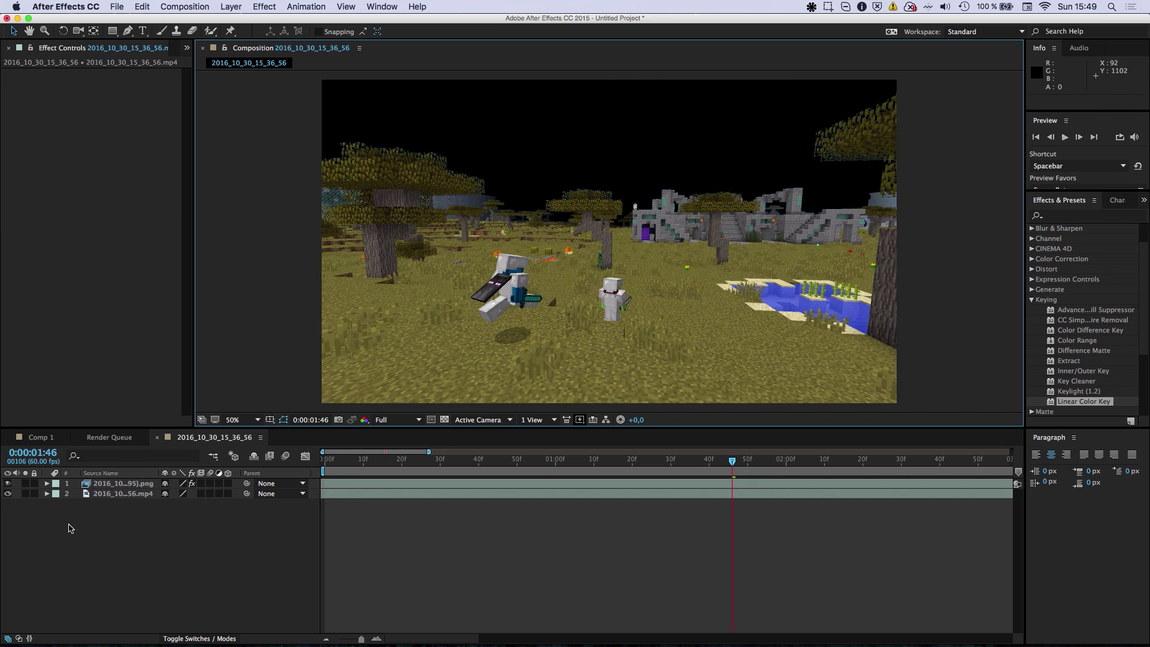
left_click(109, 493)
Set the depth layer's Matching Tolerance to 100% and keyframe it at 0:00:00:00.
left_click(112, 484)
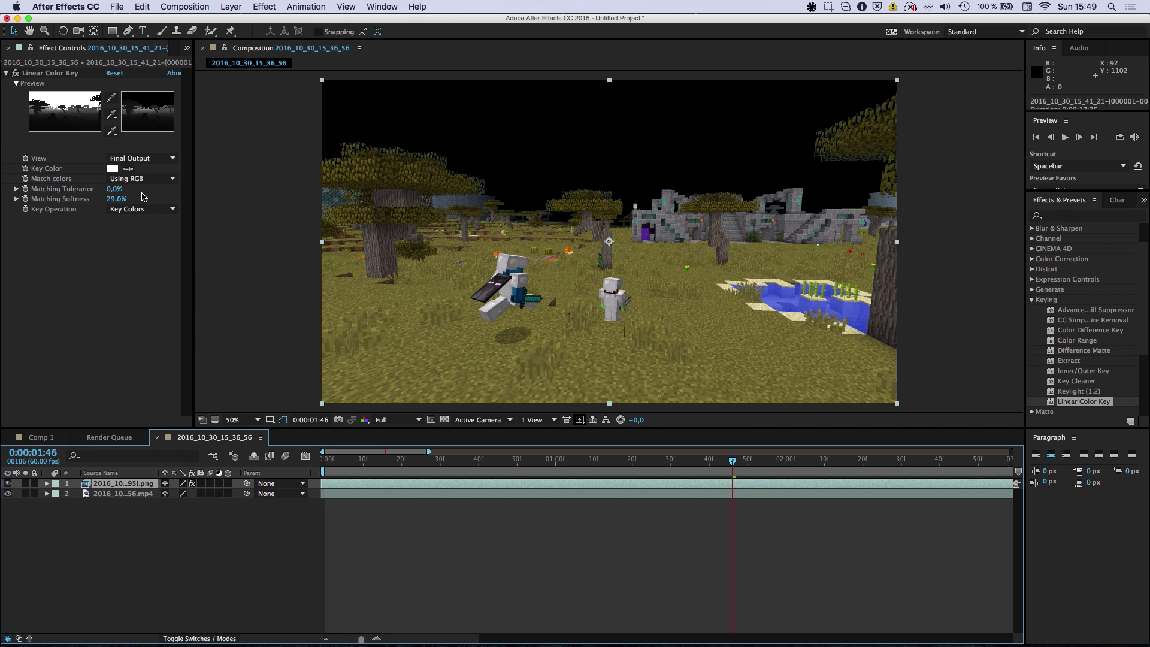
left_click_drag(111, 189, 189, 205)
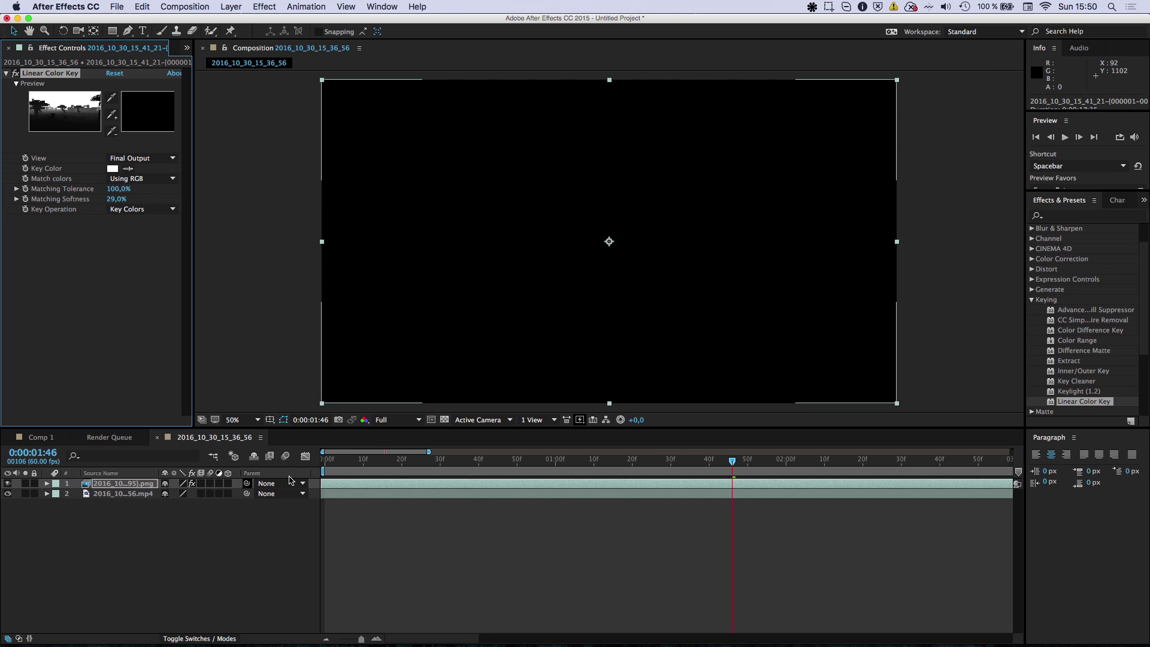
left_click_drag(347, 462, 306, 459)
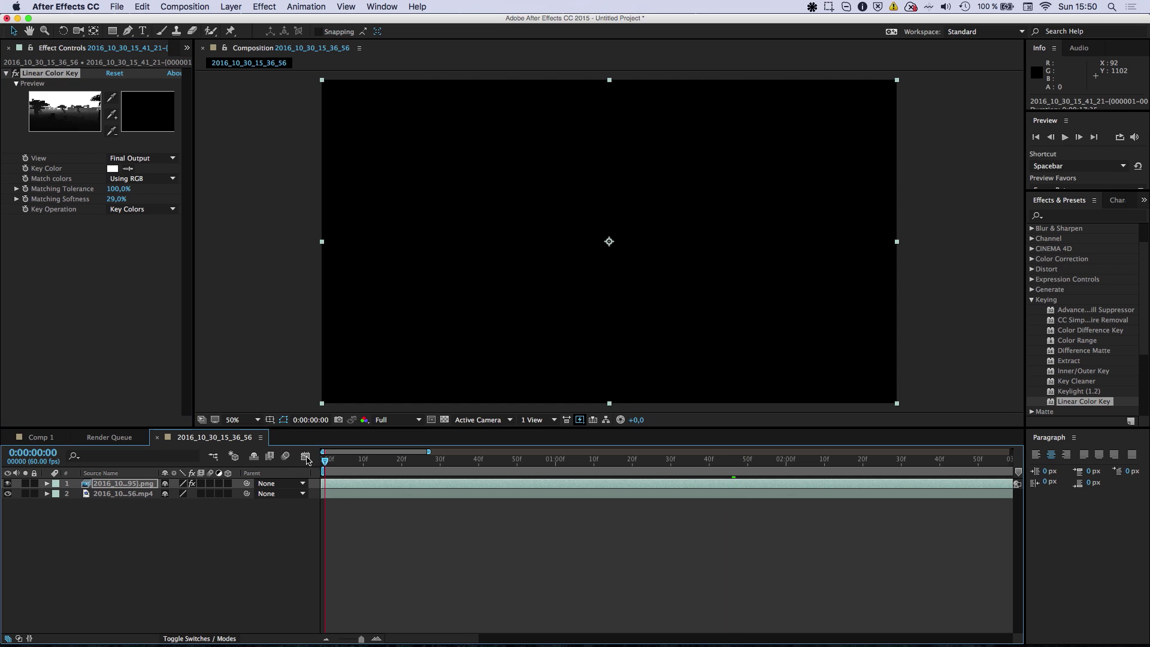
left_click(47, 483)
left_click(59, 504)
left_click(57, 504)
left_click(57, 493)
left_click(67, 504)
left_click(87, 544)
Add a Matching Tolerance keyframe of 0% at 0:00:01:00 and collapse the depth layer's properties.
left_click(557, 463)
left_click(173, 544)
type("00")
key("Return")
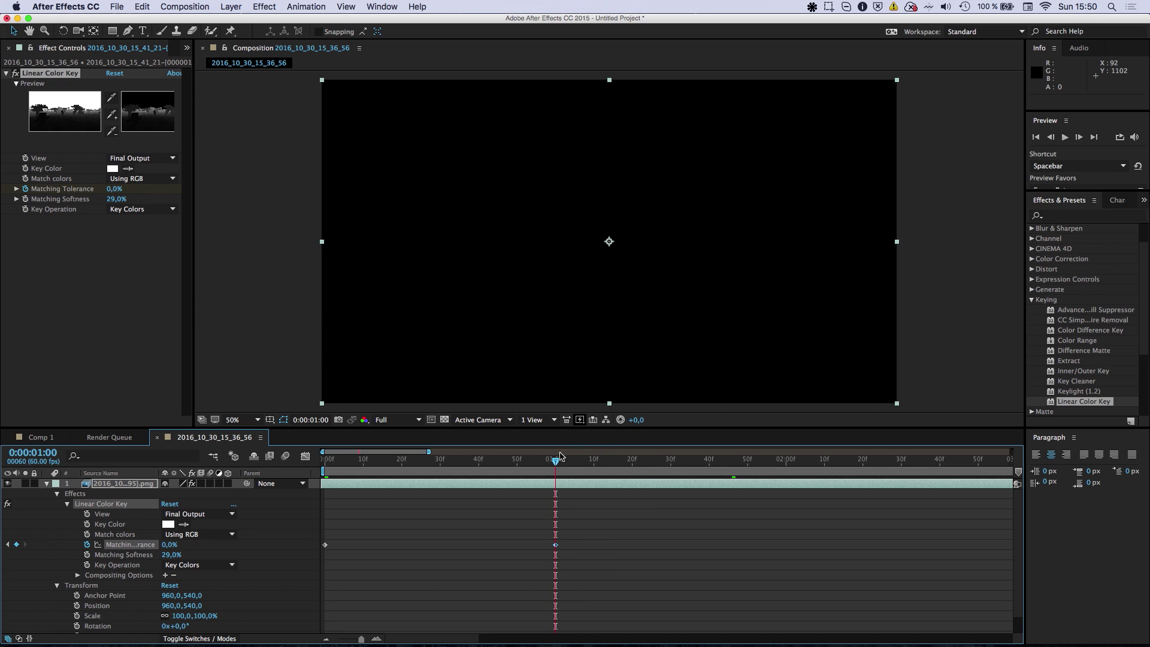
mouse_move(555, 464)
left_mouse_down()
mouse_move(379, 469)
mouse_move(556, 462)
left_mouse_up()
left_click(48, 484)
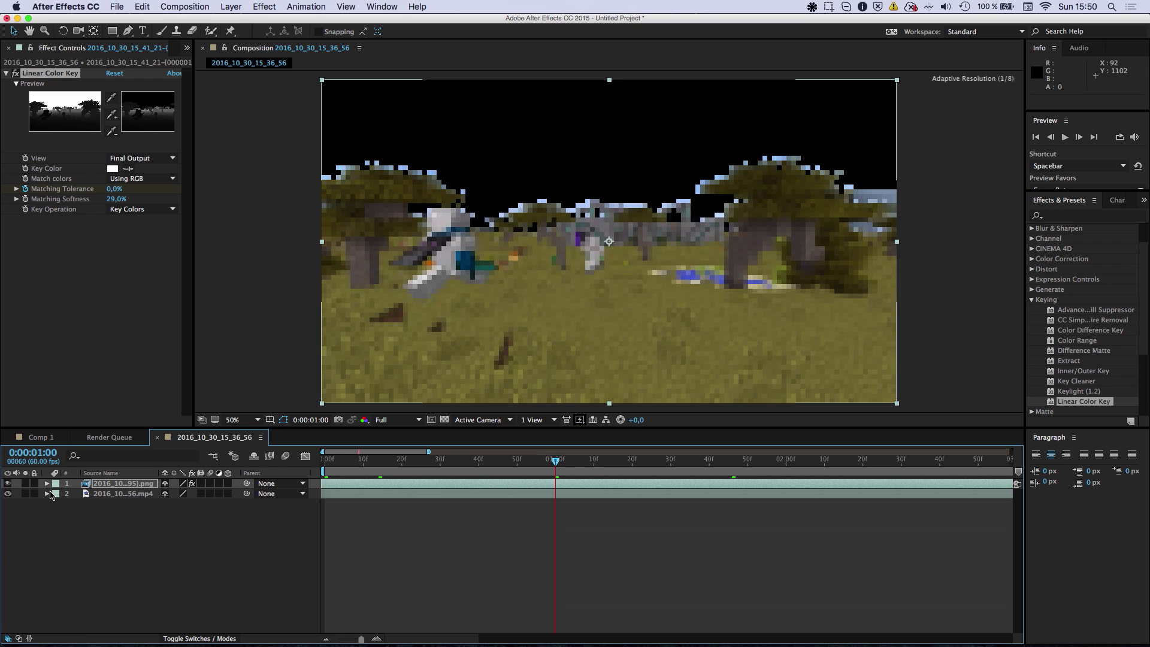
Open Comp 1, nest the 2016_10_30_15_36_56 composition in it, and preview the cut-out sky around 0:00:08:31.
left_click(187, 47)
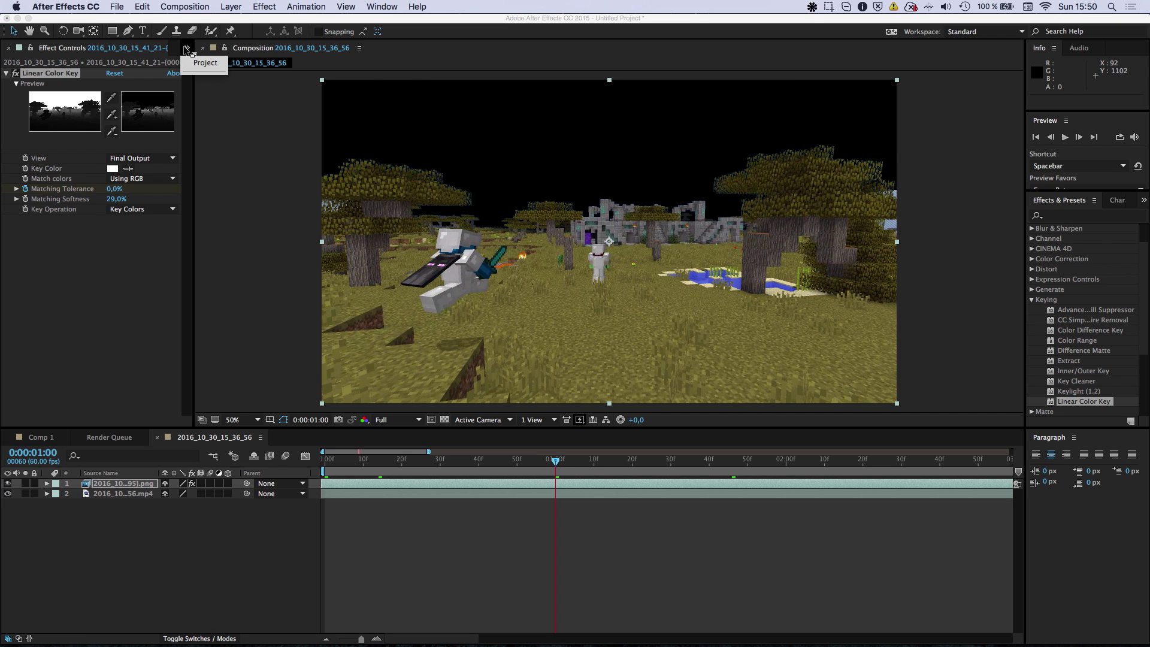
left_click(204, 60)
left_click(56, 190)
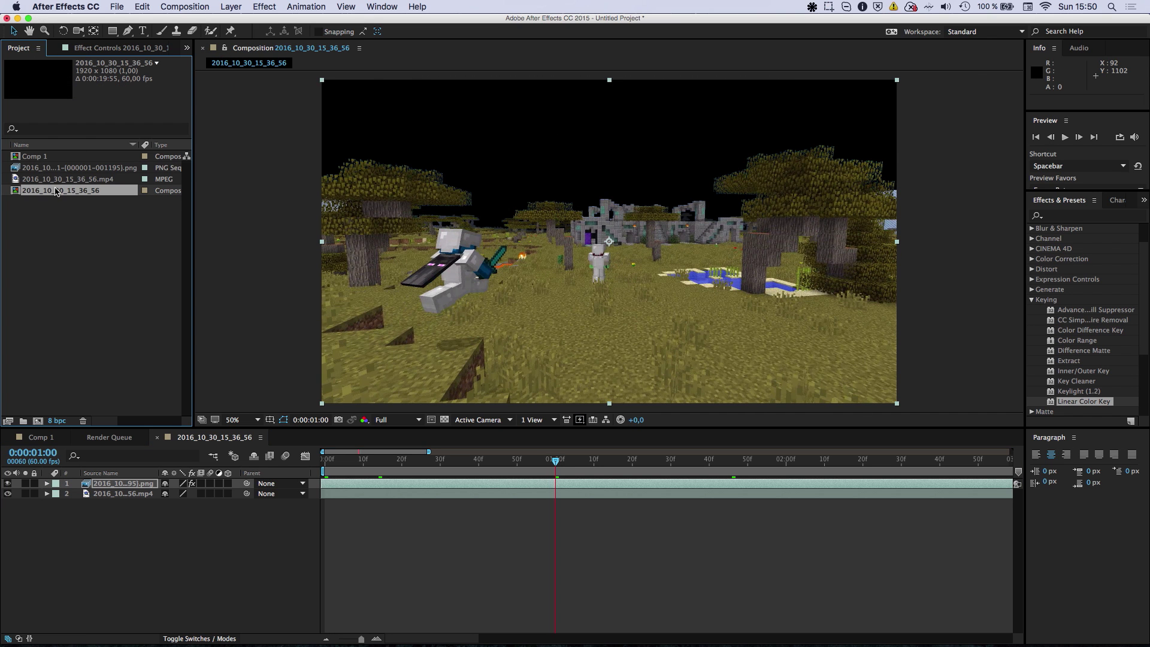
right_click(55, 191)
left_click(38, 156)
double_click(39, 156)
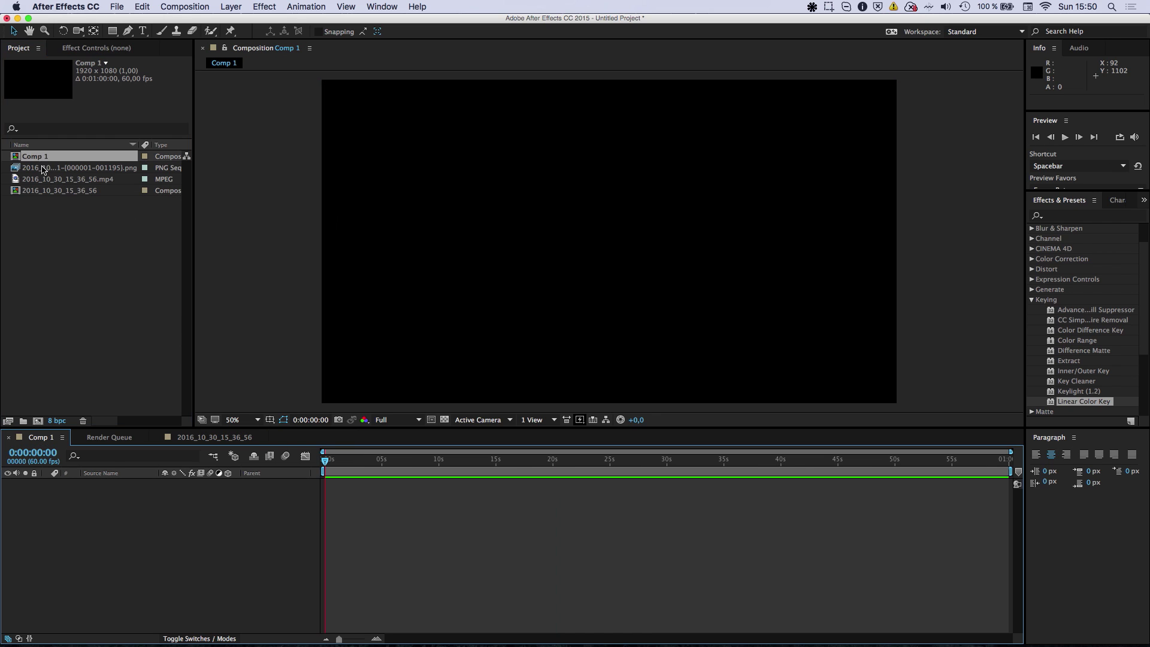
left_click_drag(52, 190, 167, 552)
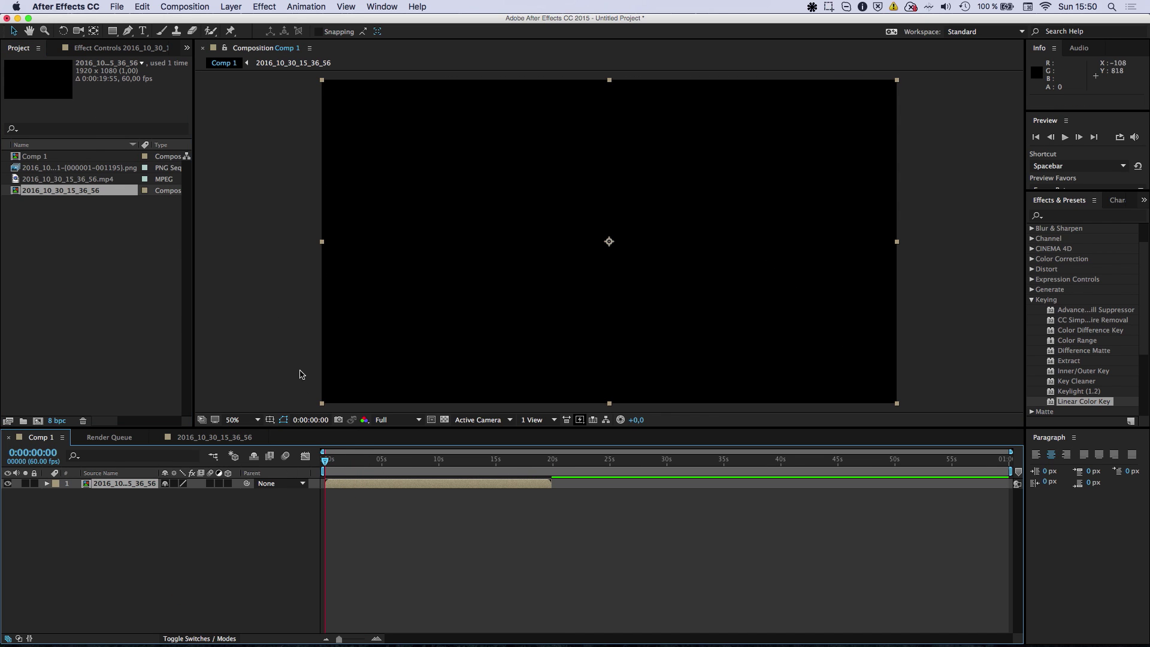
left_click_drag(386, 461, 423, 460)
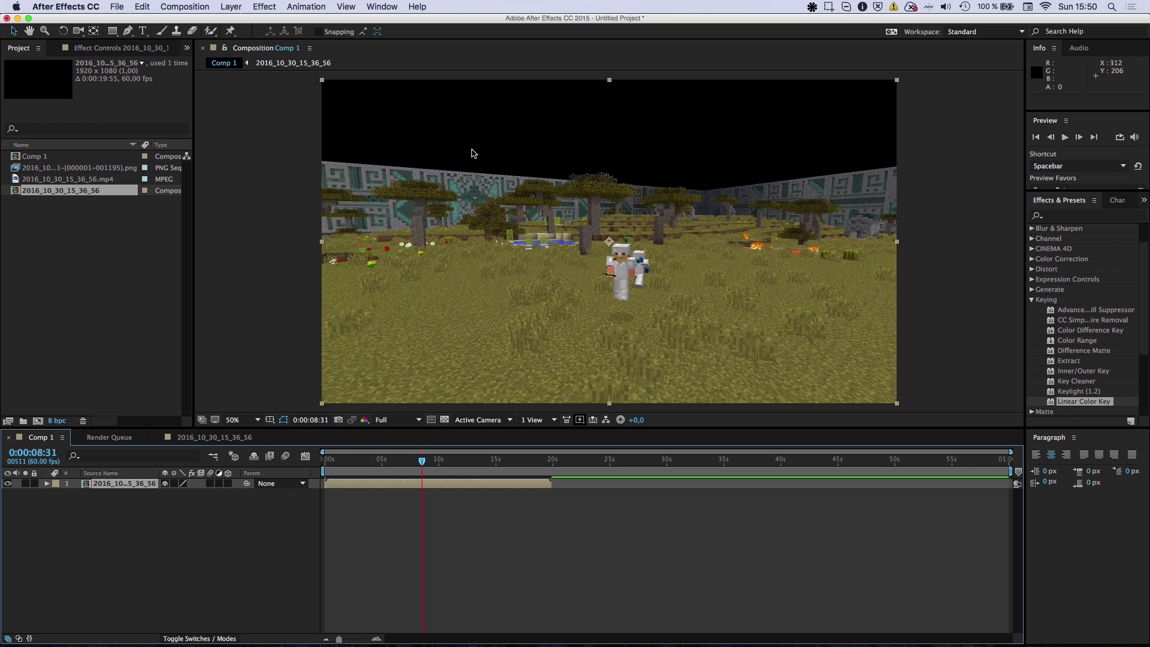
Create a red (FF0000) solid beneath the nested composition and check it behind the cut-out sky at 0:00:03:12.
left_click(240, 5)
mouse_move(244, 22)
left_click(430, 36)
left_click(138, 272)
left_click_drag(133, 206, 315, 8)
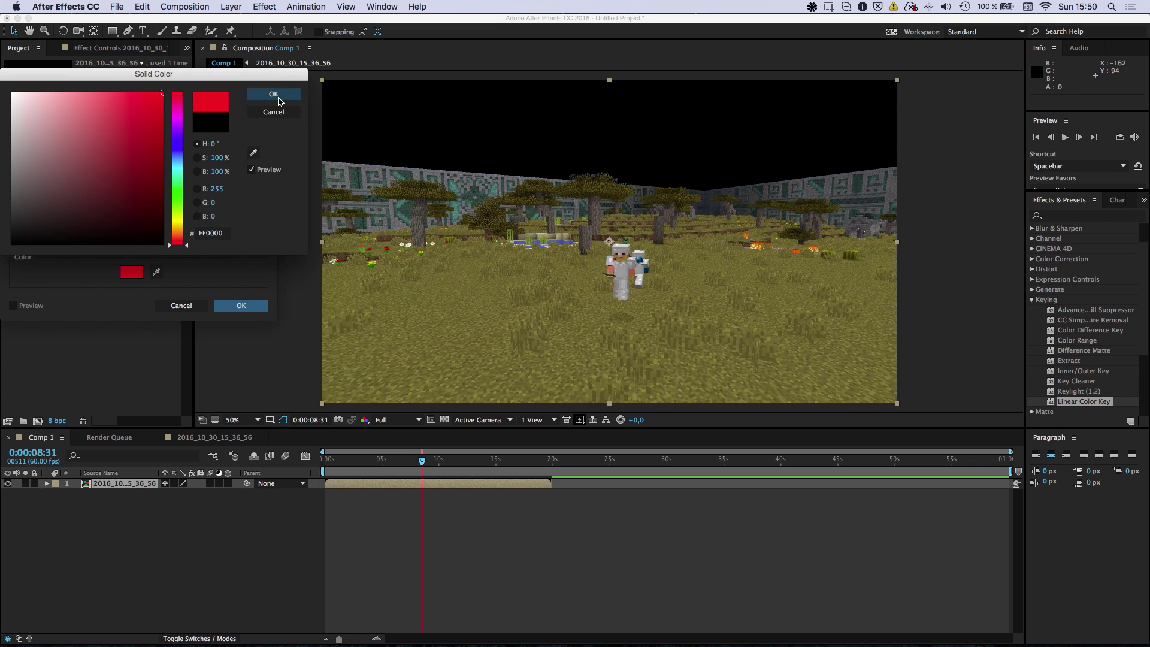
left_click(273, 94)
left_click(241, 306)
left_click_drag(114, 484, 124, 507)
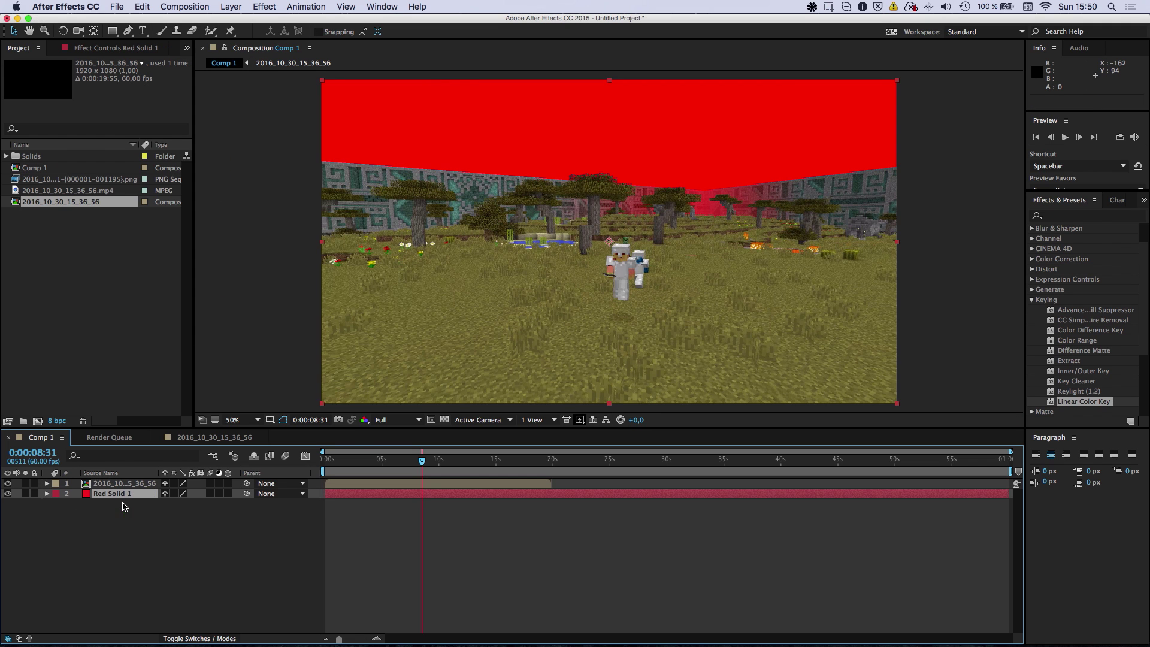
left_click(380, 460)
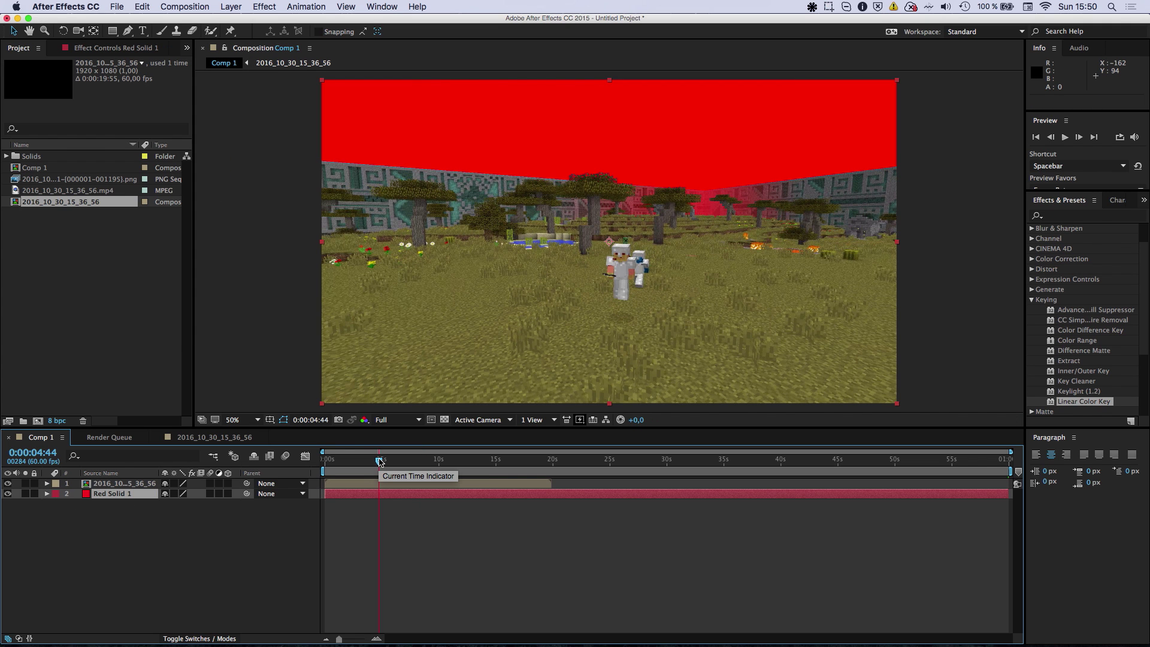
left_click_drag(379, 461, 361, 461)
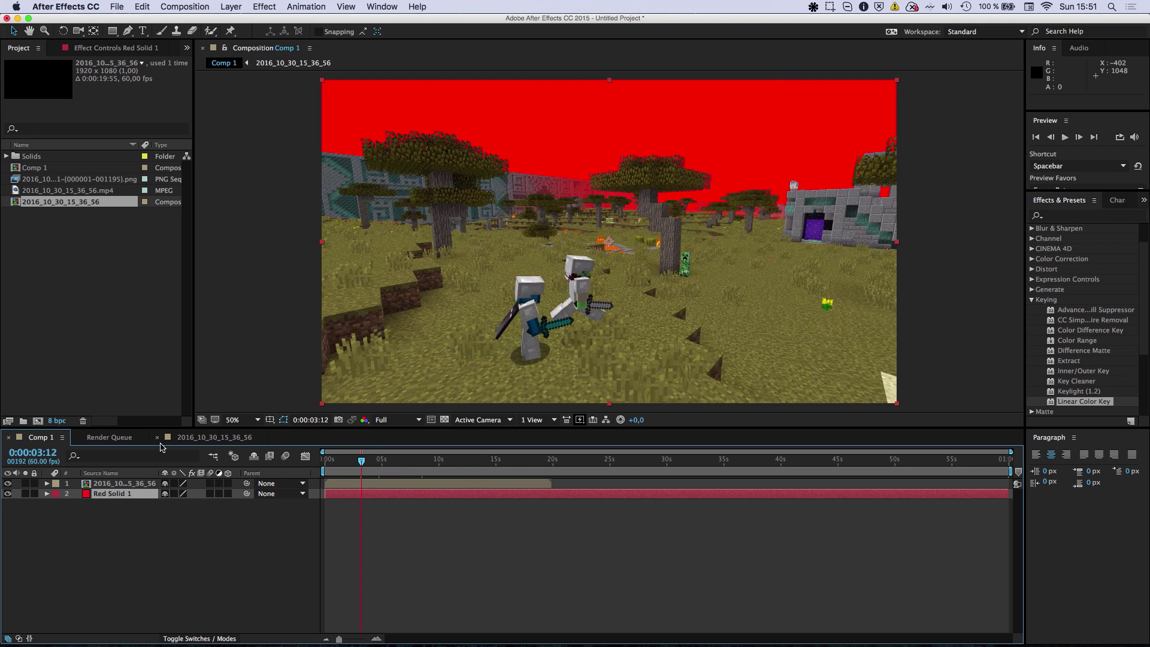
Copy the 2016_10_30_15_36_56.mp4 layer from the 2016_10_30_15_36_56 composition with the playhead at 0:00:00:00.
left_click(210, 437)
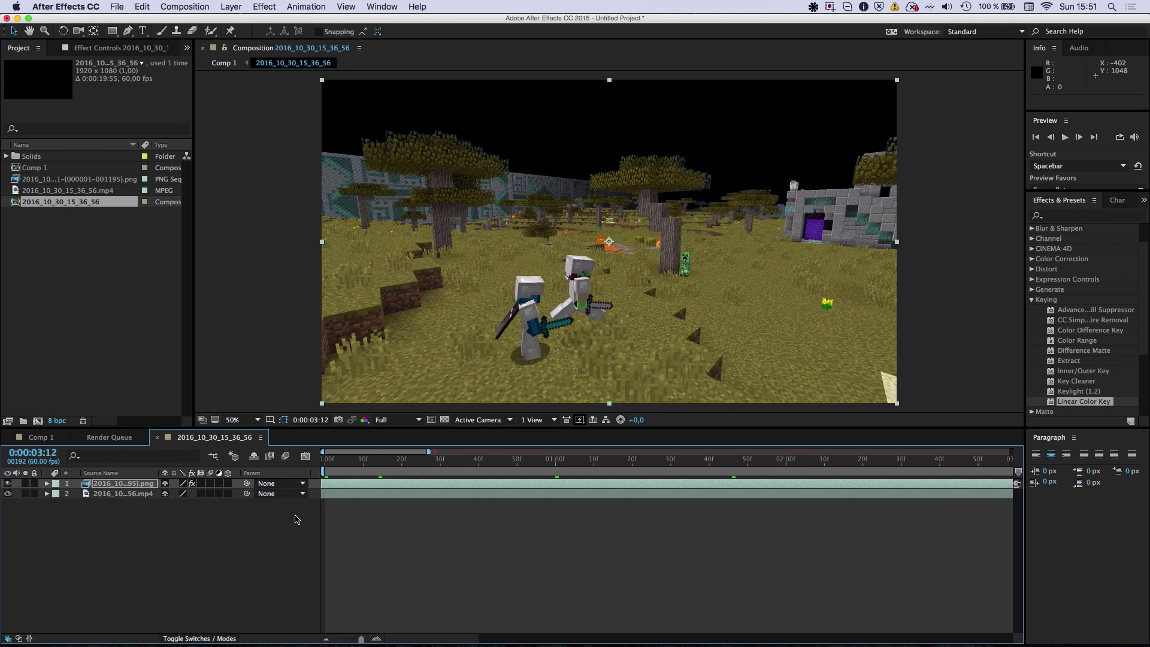
left_click(325, 471)
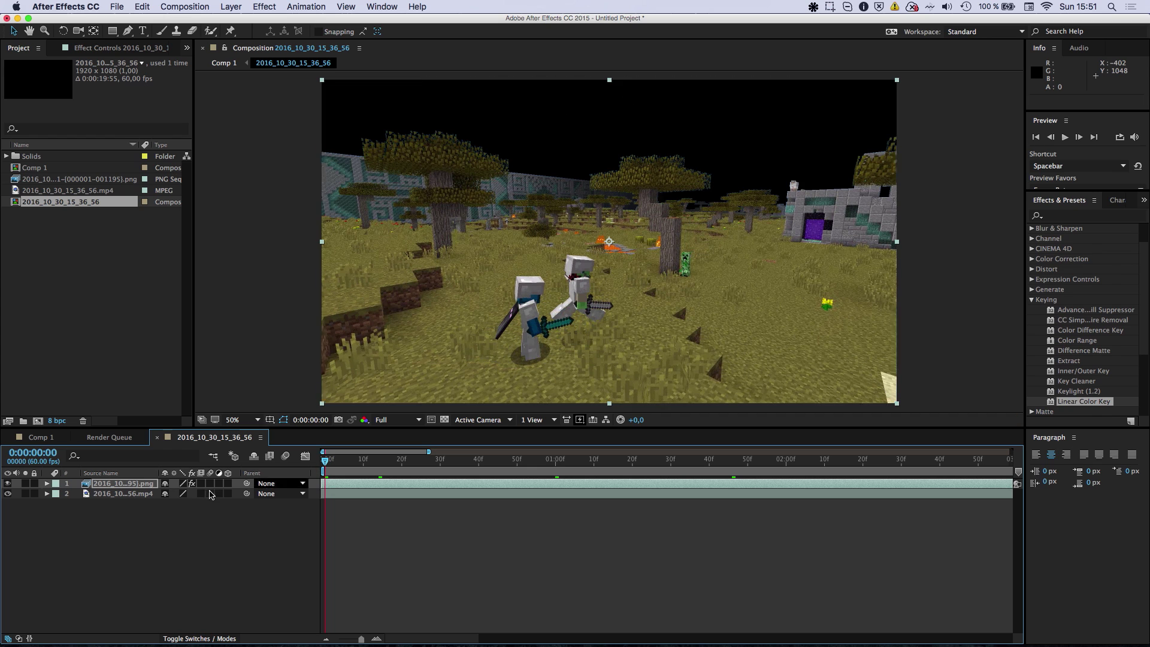
left_click(141, 495)
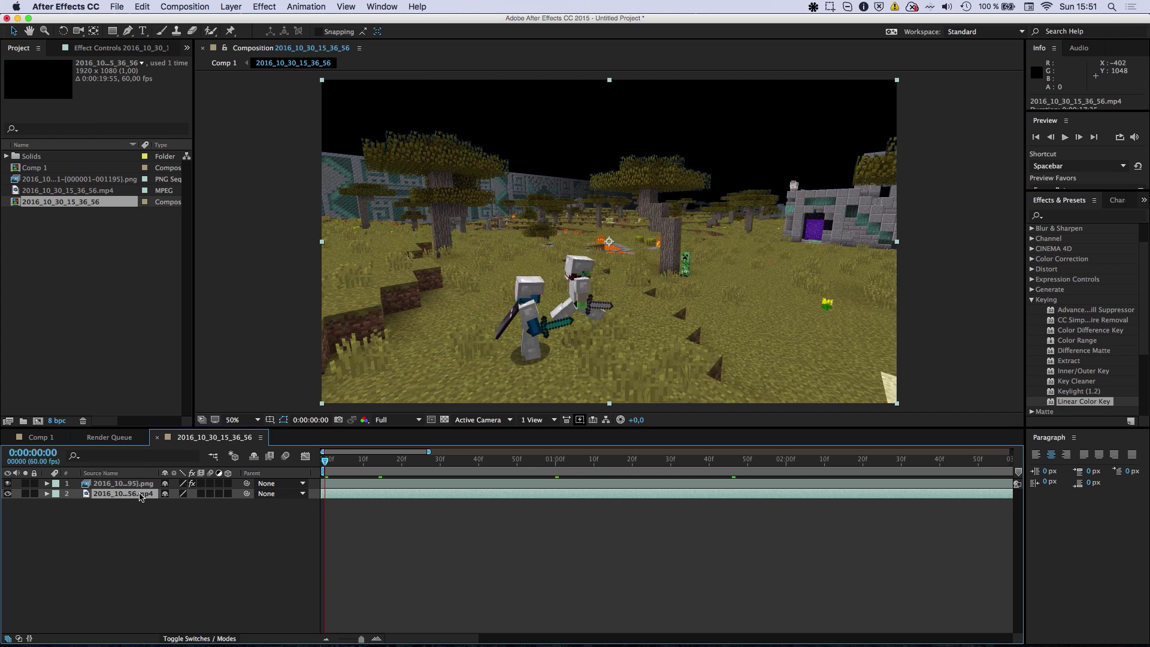
key("super+d")
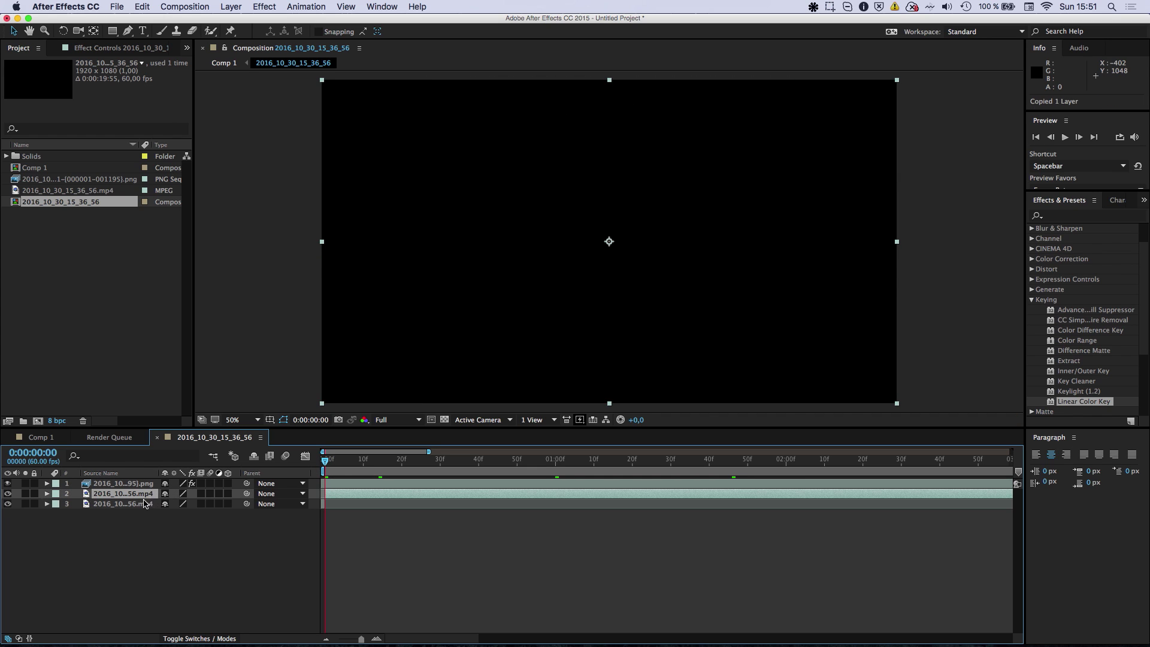
left_click(145, 503)
key("Delete")
left_click(147, 498)
key("super+c")
Paste the footage layer beneath the nested composition in Comp 1 and delete the red solid.
left_click(41, 436)
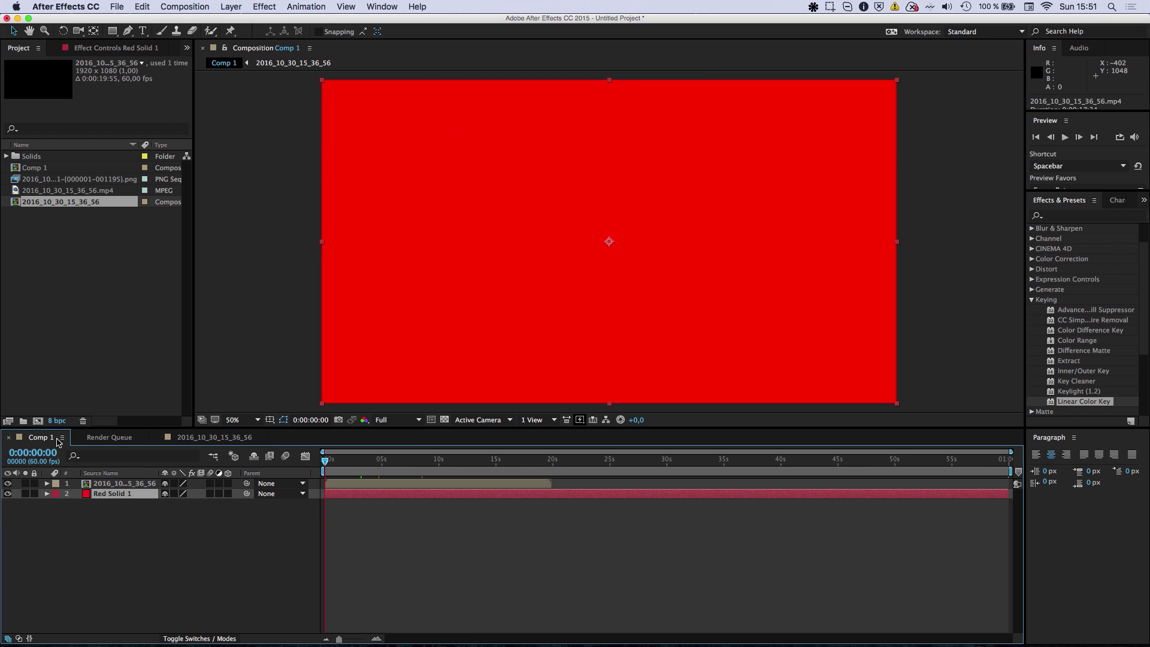
key("super+v")
left_click(119, 505)
key("Delete")
Apply the Black & White effect to the 2016_10_30_15_36_56.mp4 layer in Comp 1.
left_click(362, 462)
left_click(1078, 216)
type("black")
double_click(1078, 269)
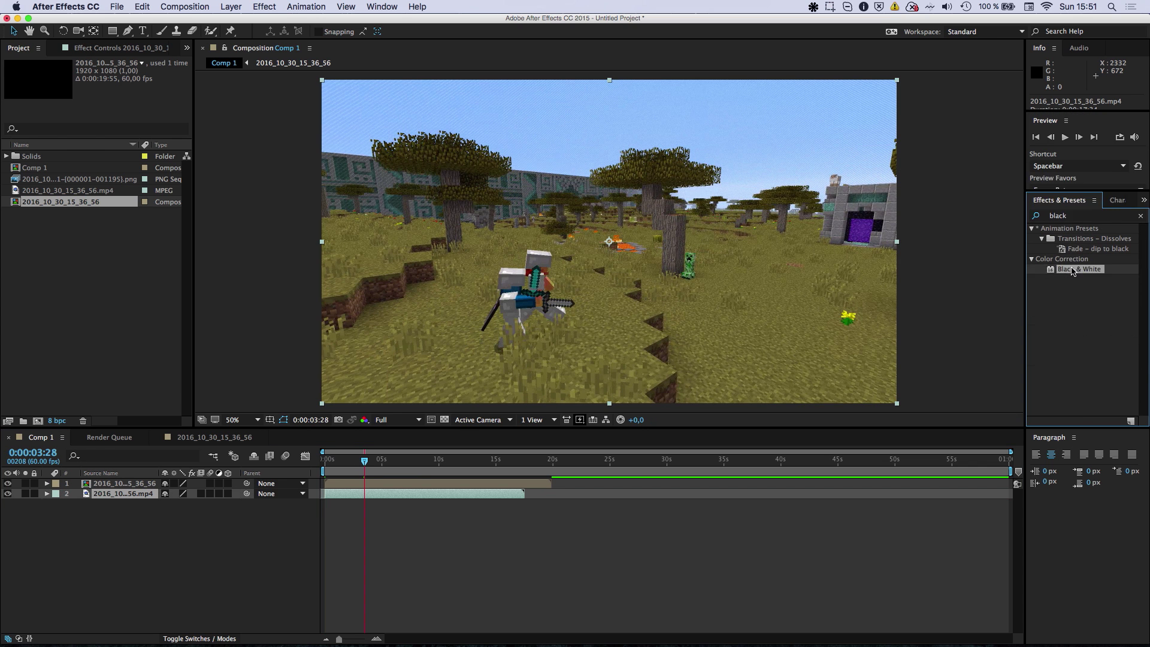
Examine the black-and-white transition closely between 0:00:00:03 and 0:00:00:15 in Comp 1.
left_click(330, 462)
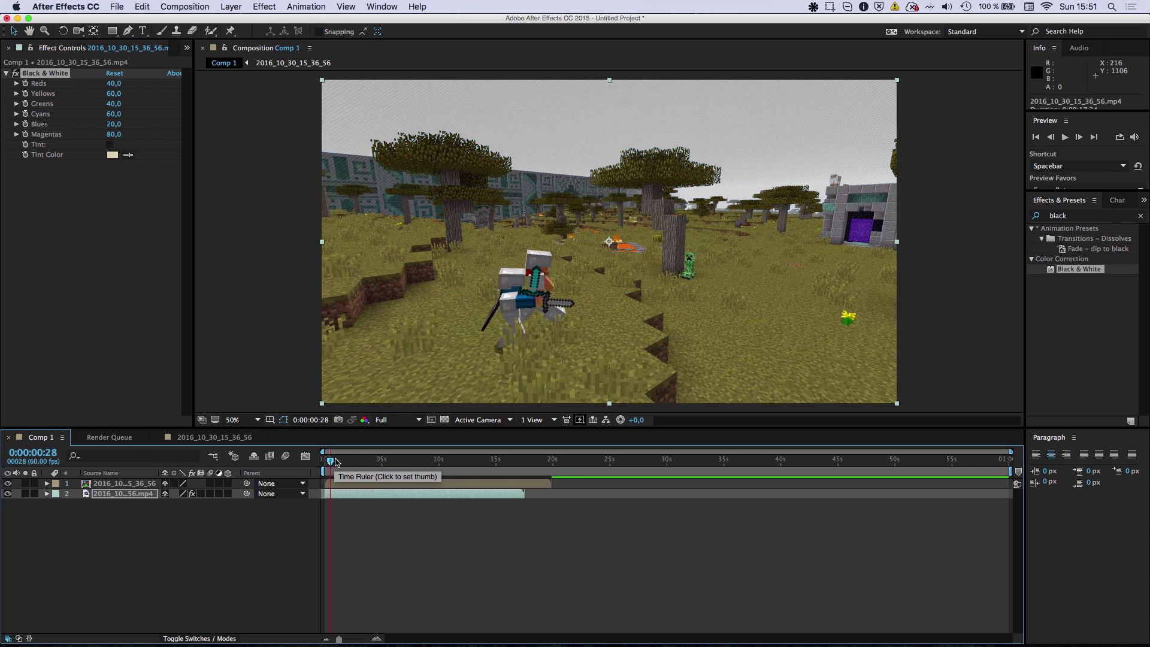
left_click(329, 460)
left_click_drag(328, 461, 324, 460)
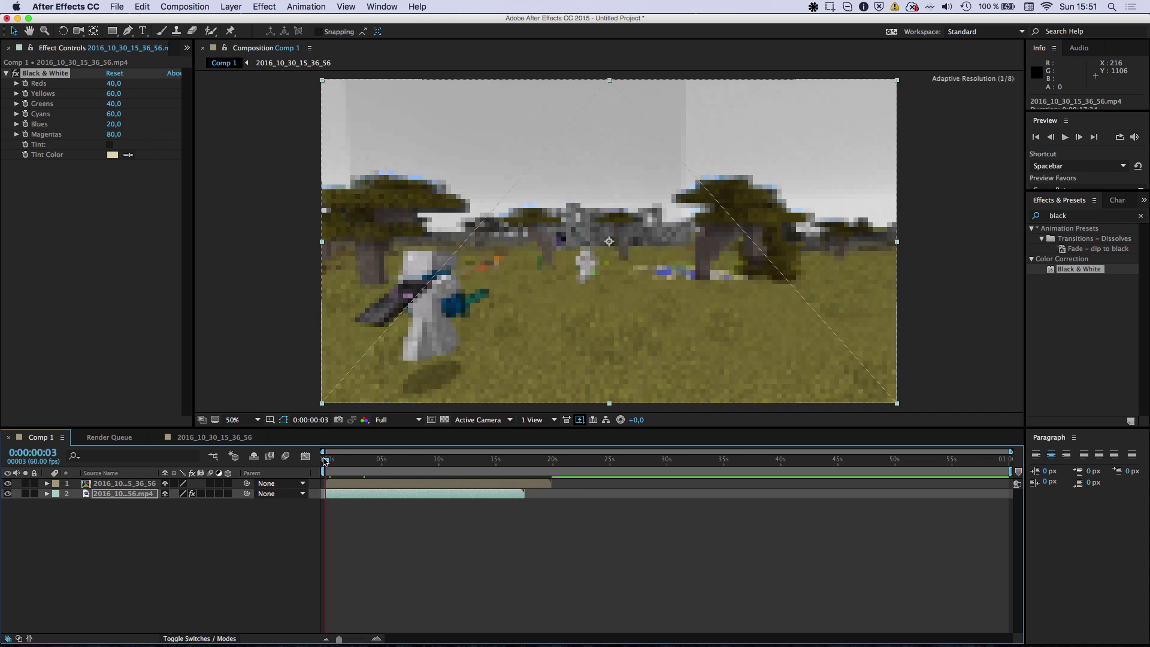
left_click(376, 638)
left_click(376, 638)
left_click(376, 638)
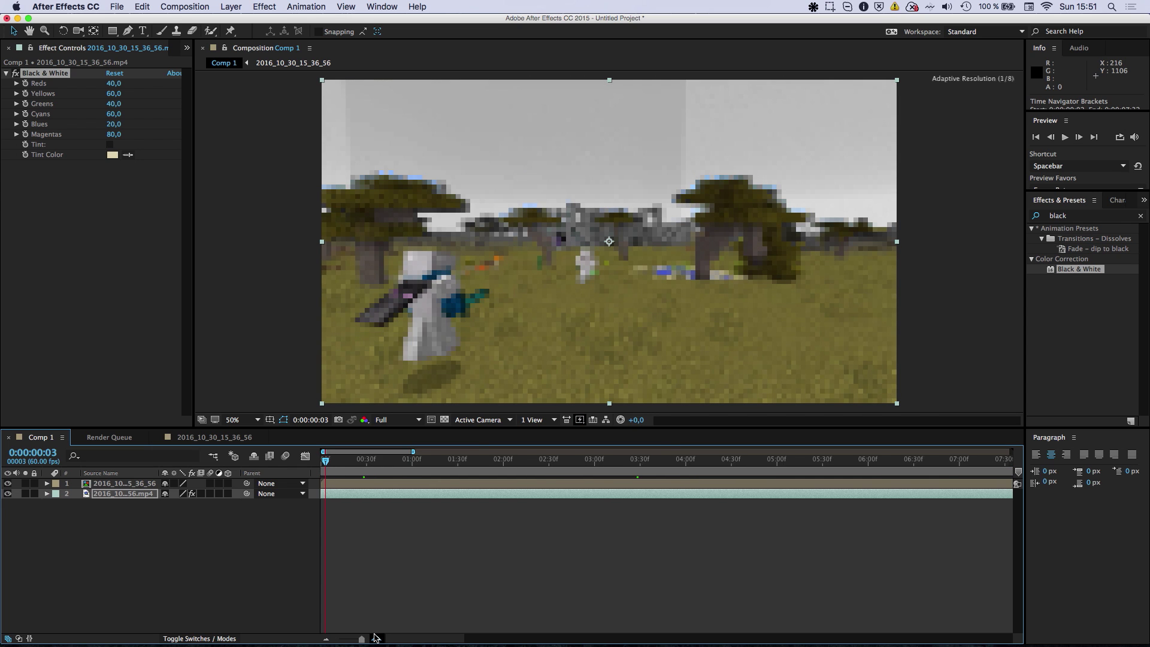
left_click(376, 638)
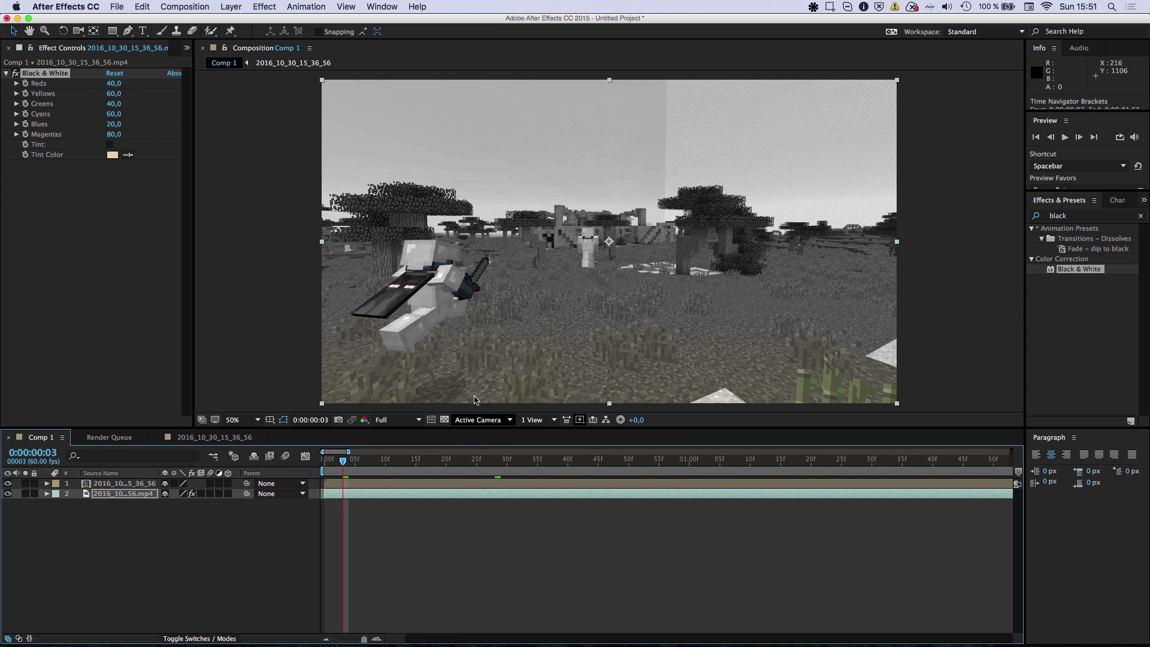
left_click_drag(343, 461, 415, 466)
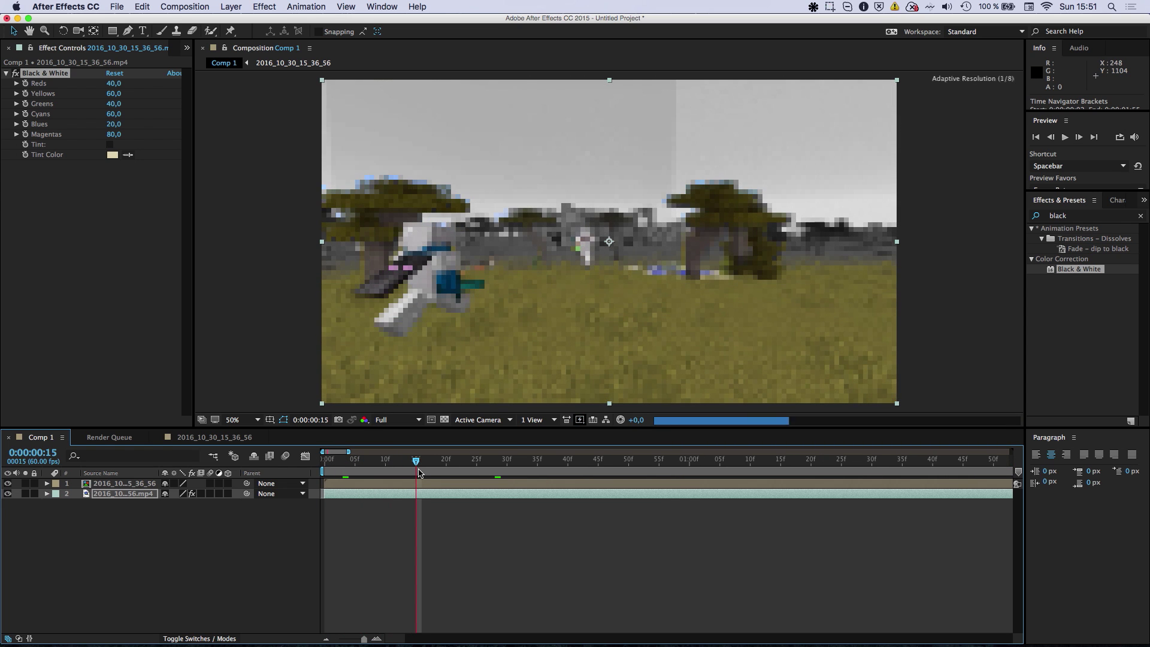
Add Fast Blur to the mp4 layer with Blurriness 30 and Repeat Edge Pixels enabled, and check it further along the timeline.
left_click(1077, 217)
type("fas")
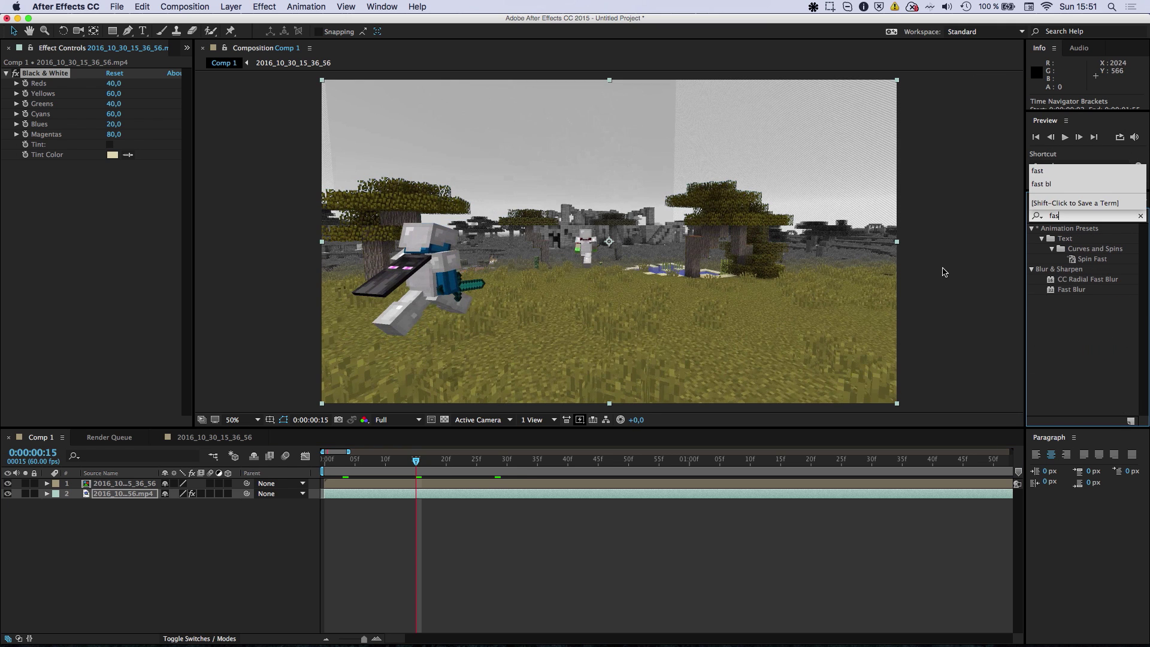
left_click_drag(1072, 289, 133, 174)
left_click(115, 175)
type("30")
key("Return")
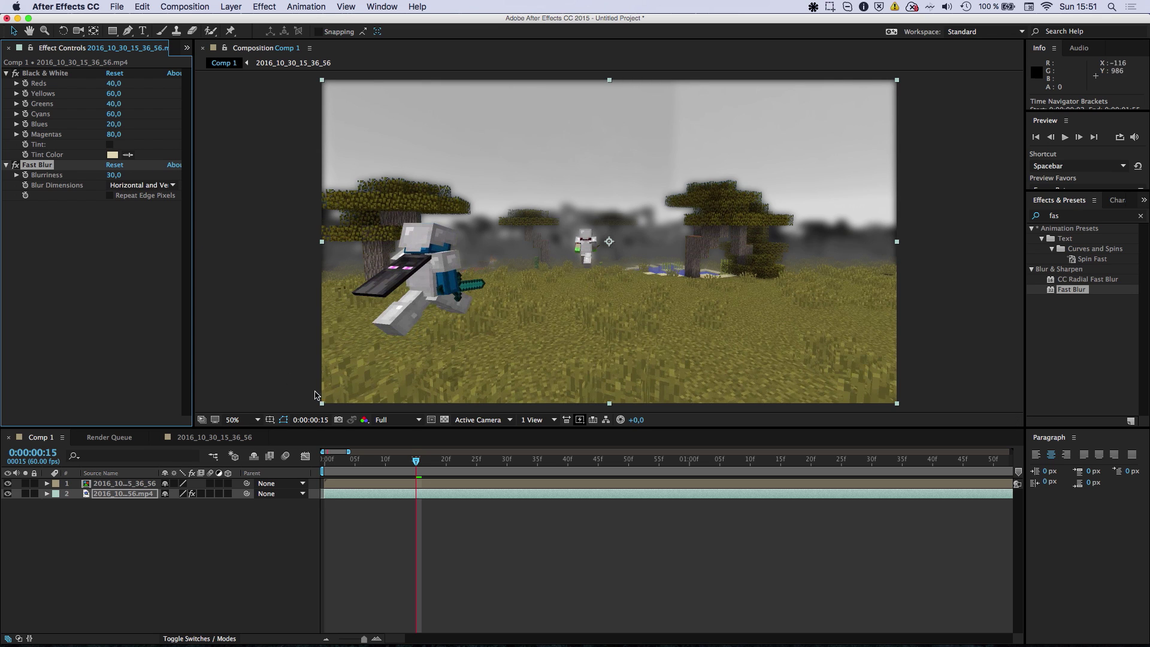
left_click(110, 196)
left_click_drag(415, 459, 631, 462)
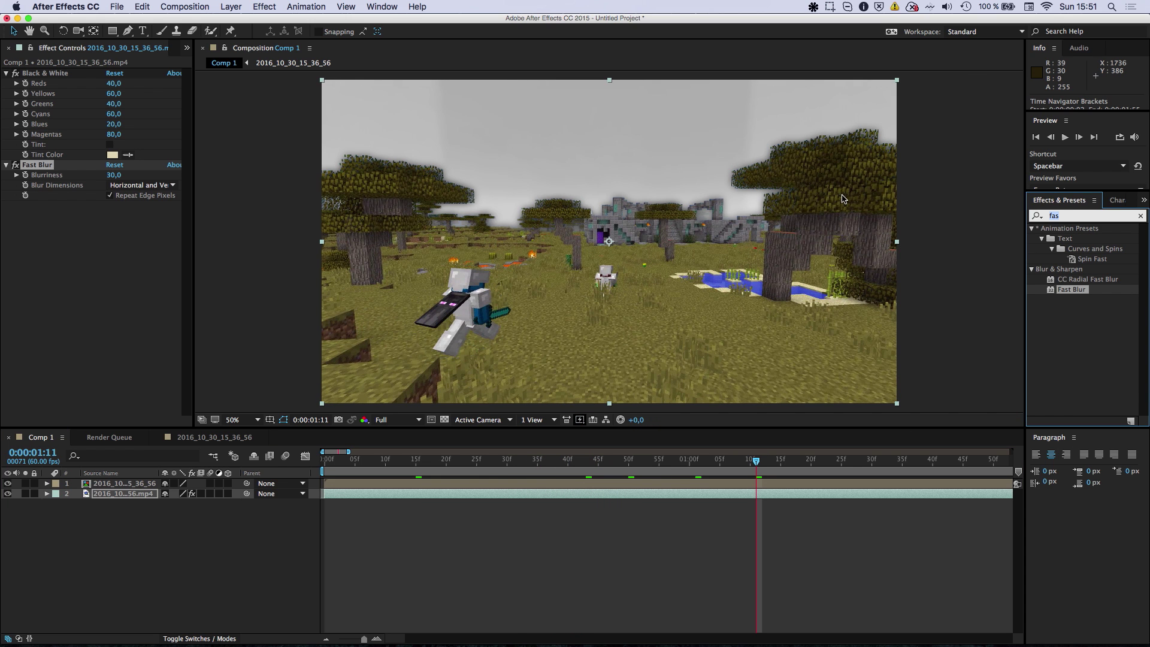
Add Brightness & Contrast to the mp4 layer and place it ahead of Fast Blur in the effect order.
type("contras")
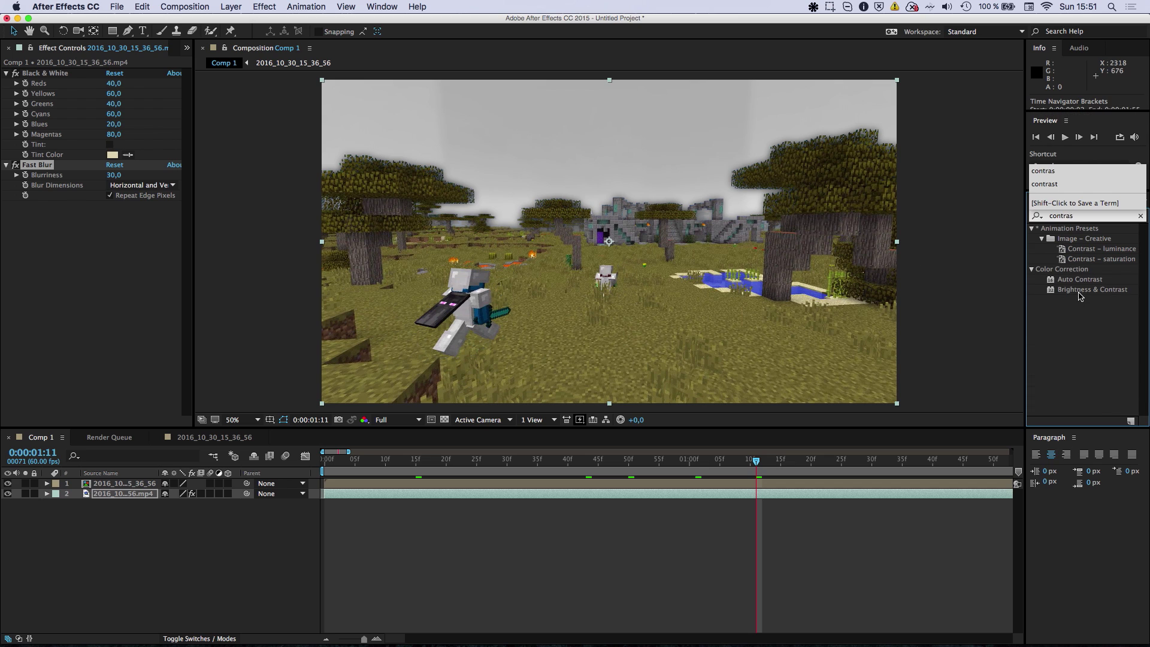
double_click(1070, 291)
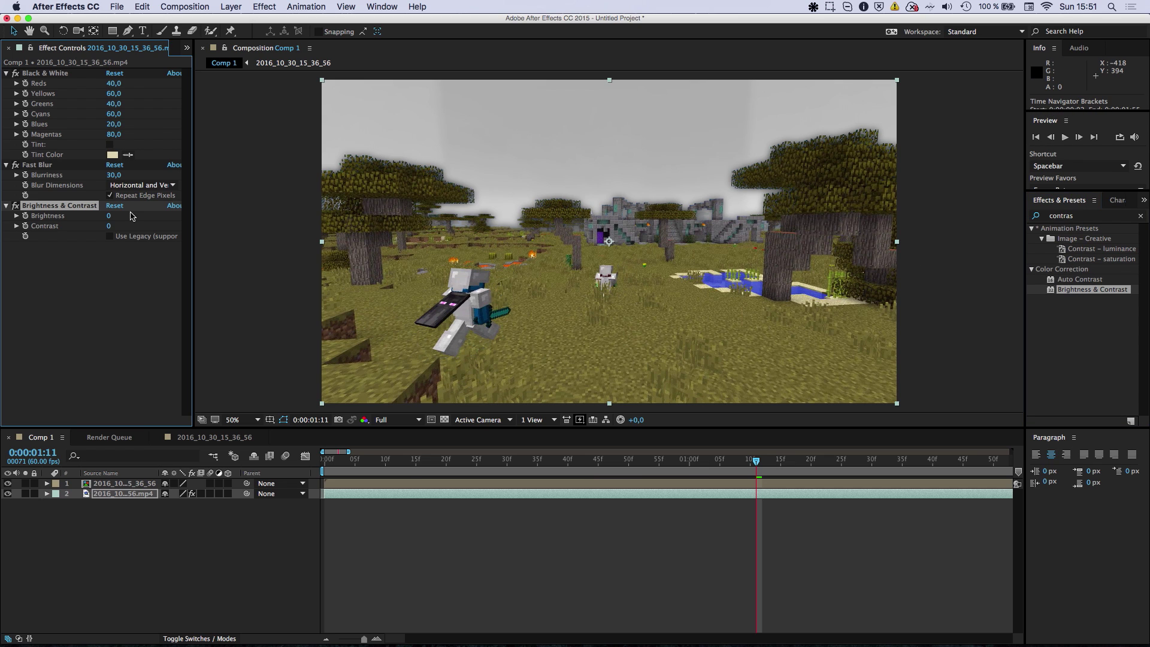
left_click_drag(73, 207, 91, 182)
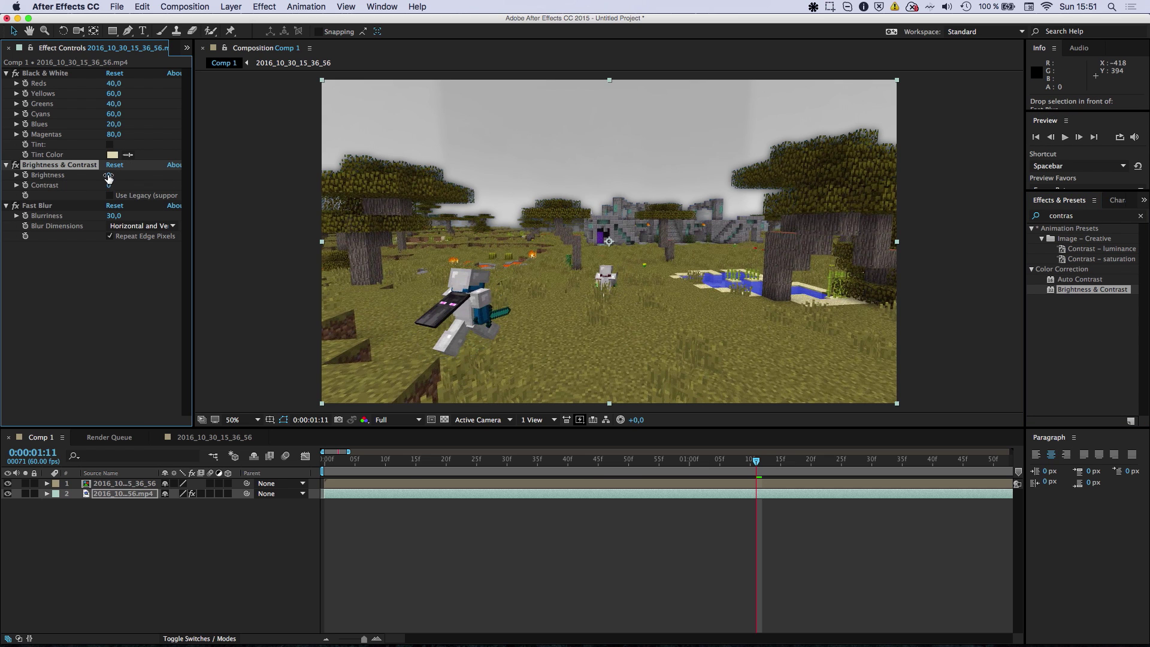
Set Brightness to -128 and Contrast to 20, and check the transition between 0:00:00:03 and 0:00:00:29.
left_click_drag(109, 177, 47, 183)
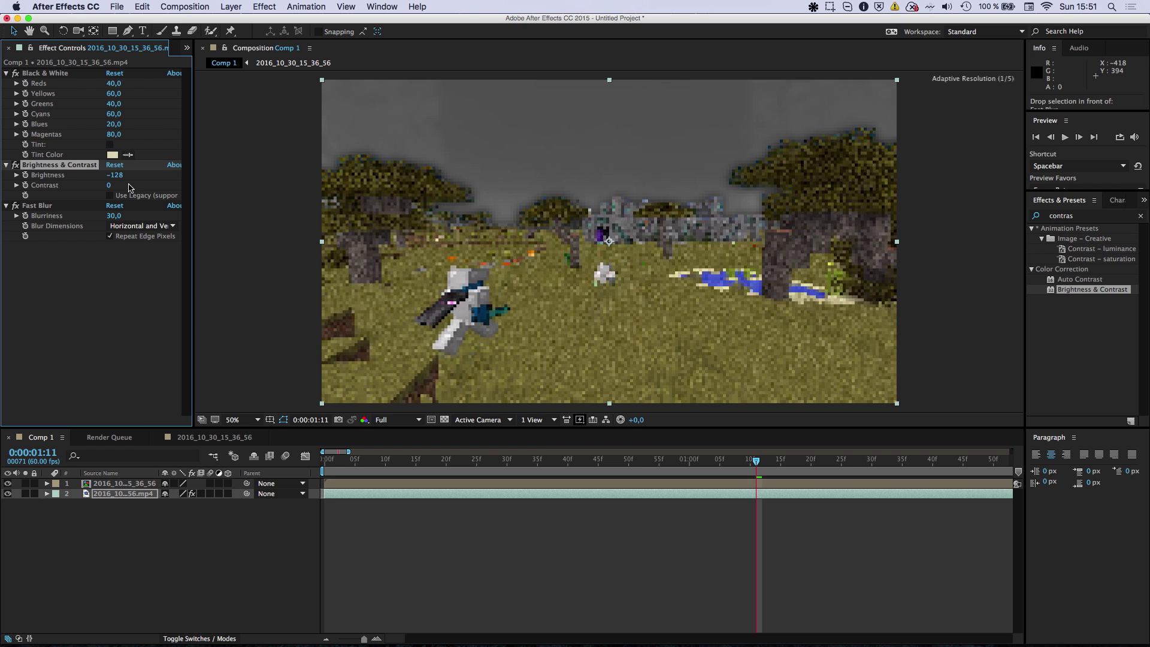
left_click(109, 185)
type("20")
key("Return")
left_click_drag(448, 462, 381, 468)
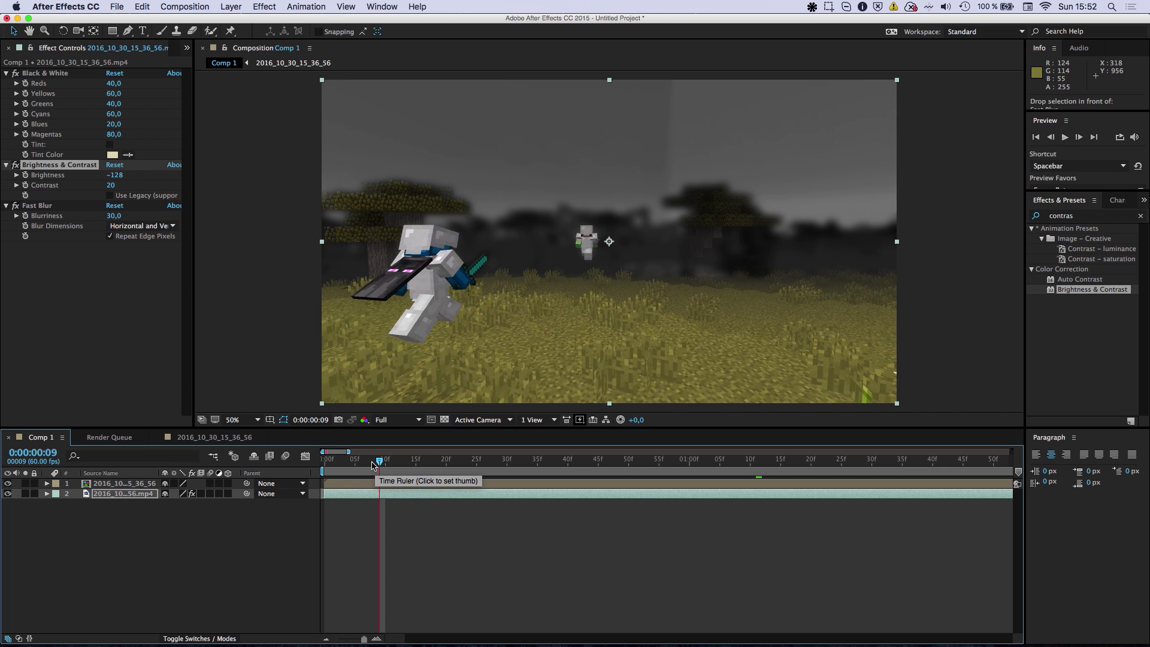
left_click(343, 462)
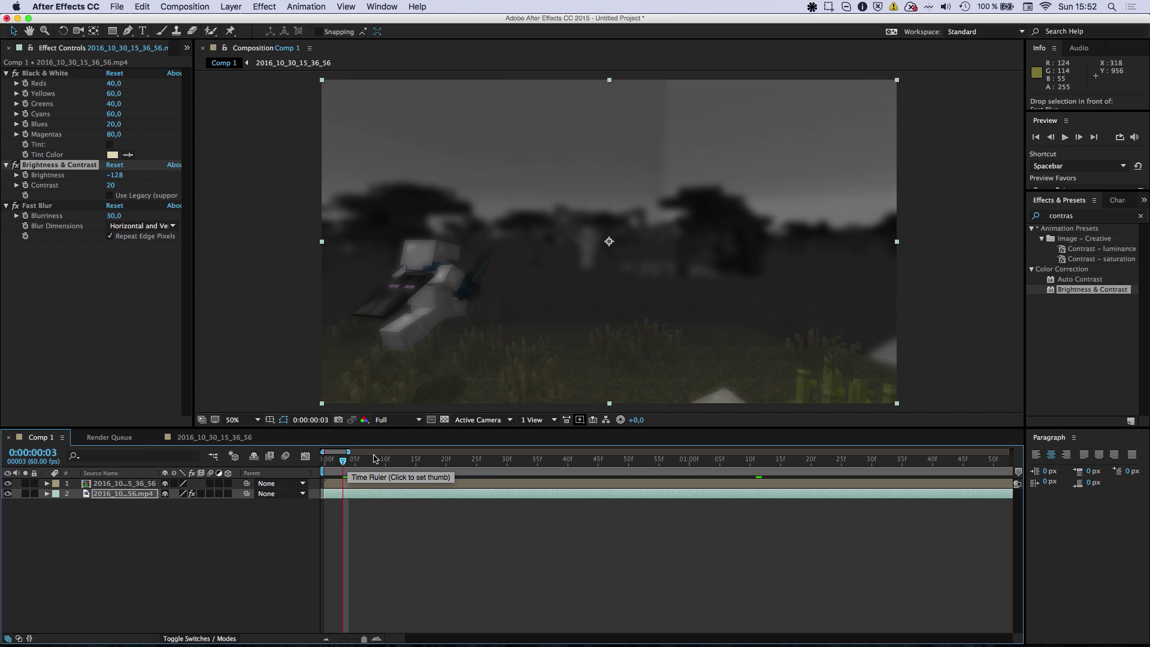
left_click_drag(362, 461, 504, 471)
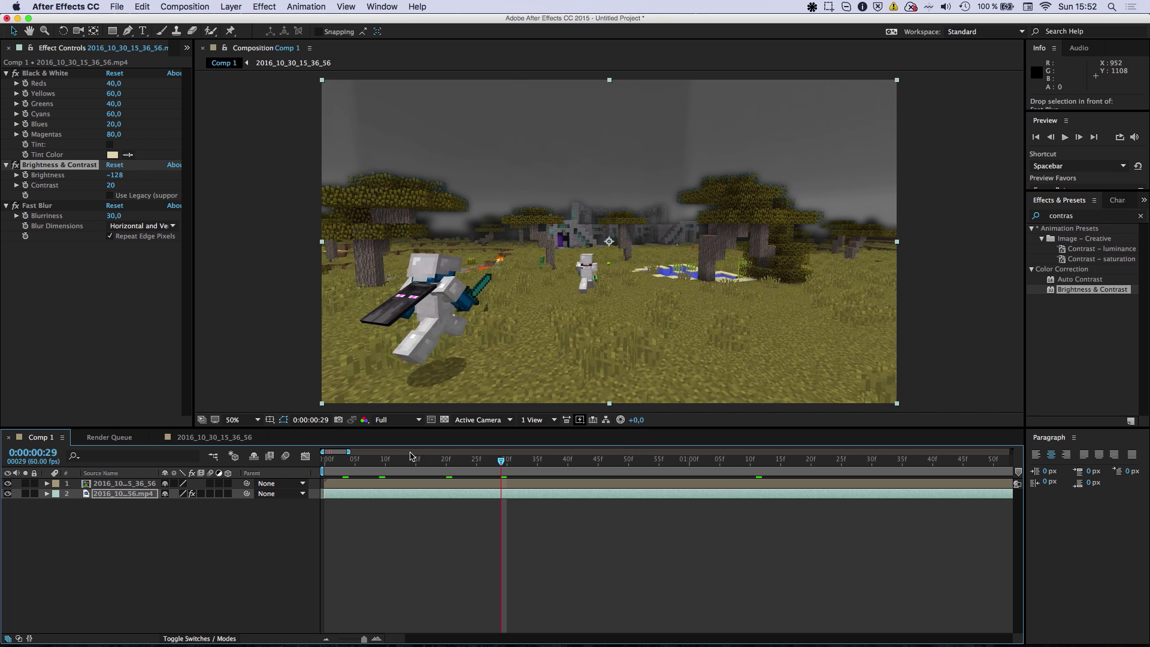
left_click(392, 460)
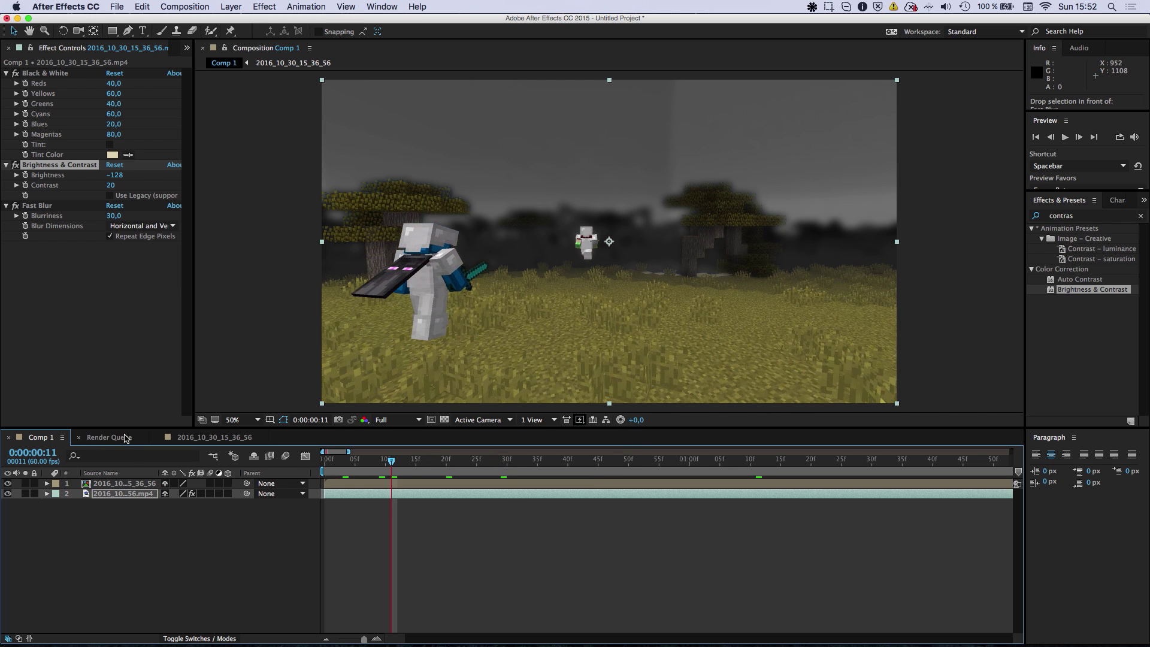
Shorten Comp 1 to 0:00:17:32 and create a new composition from it.
left_click_drag(41, 440, 104, 435)
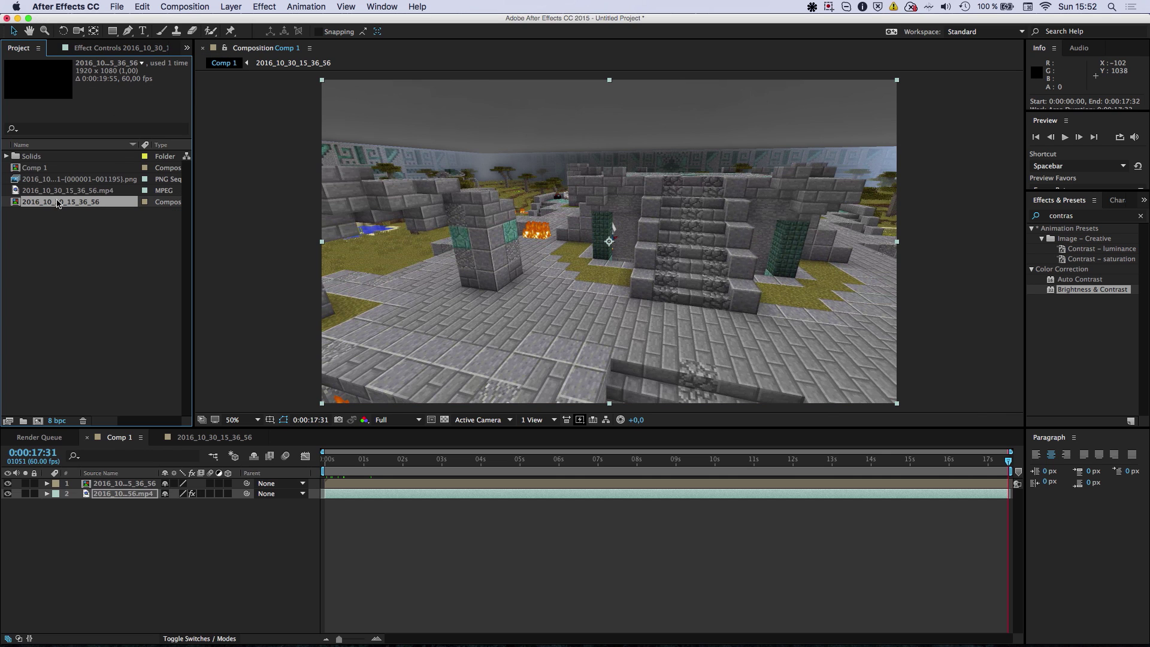
left_click(45, 170)
right_click(36, 170)
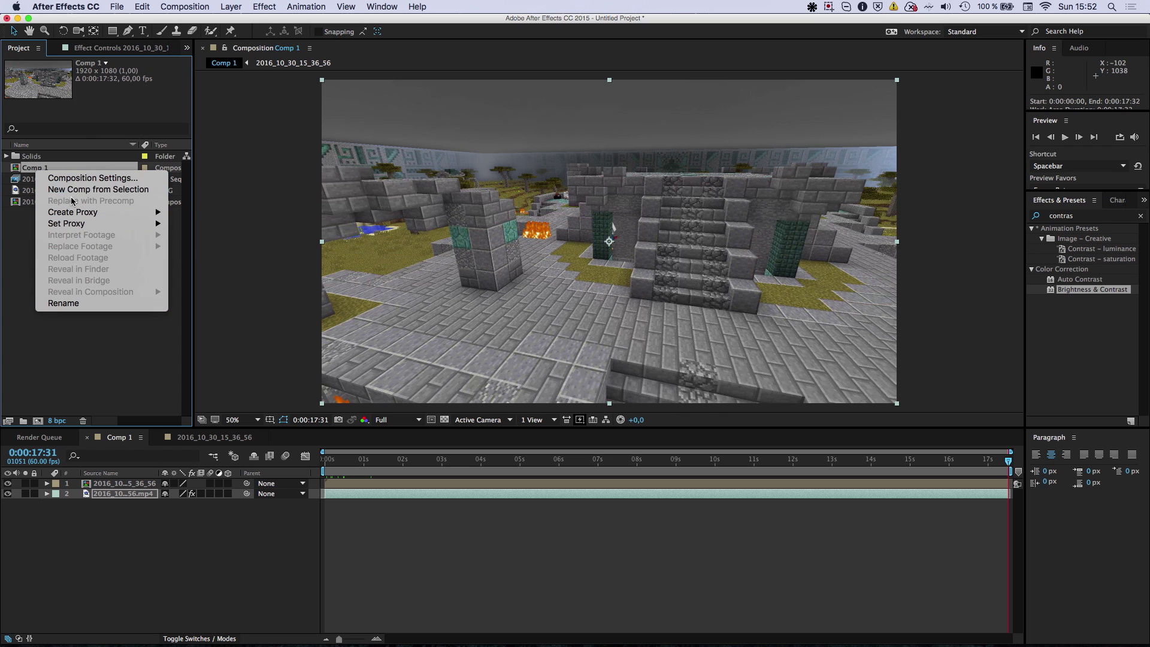
left_click(62, 190)
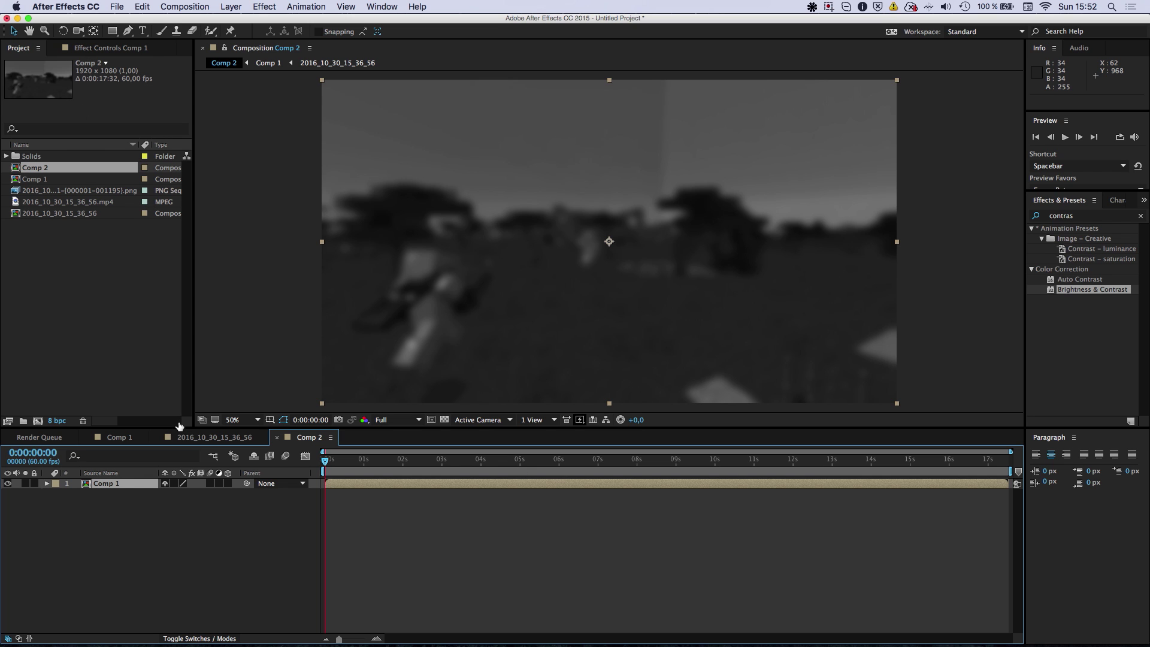
Copy the depth PNG sequence layer from the 2016_10_30_15_36_56 composition and paste it above Comp 1 in Comp 2.
left_click(213, 438)
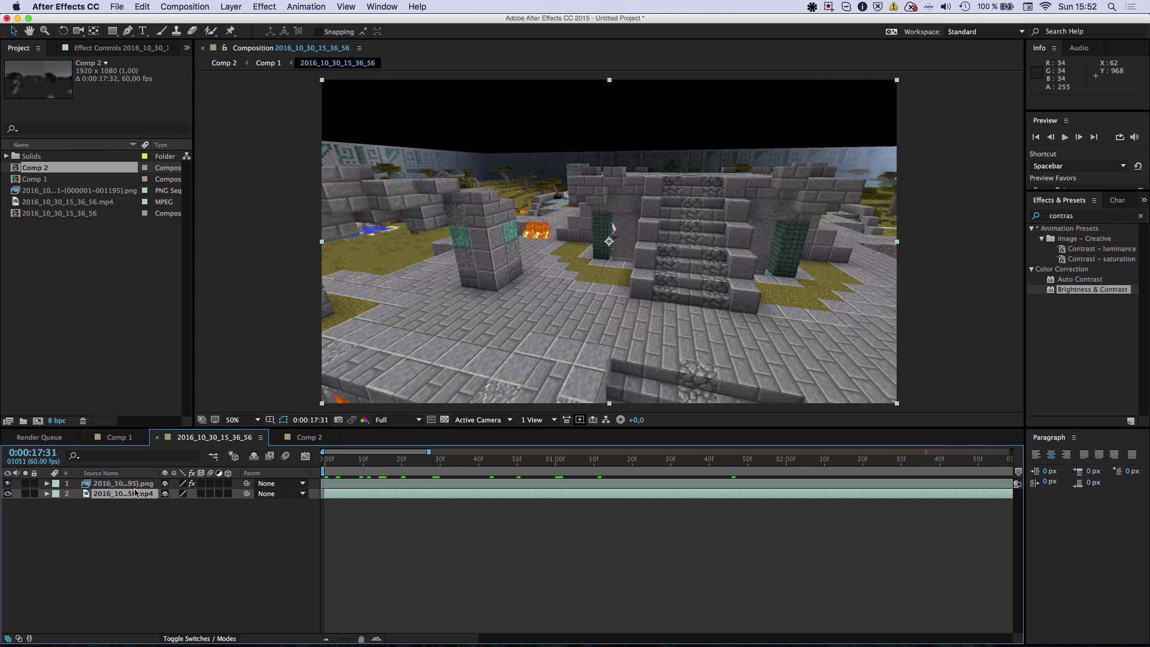
left_click(134, 484, "shift")
left_click(327, 458)
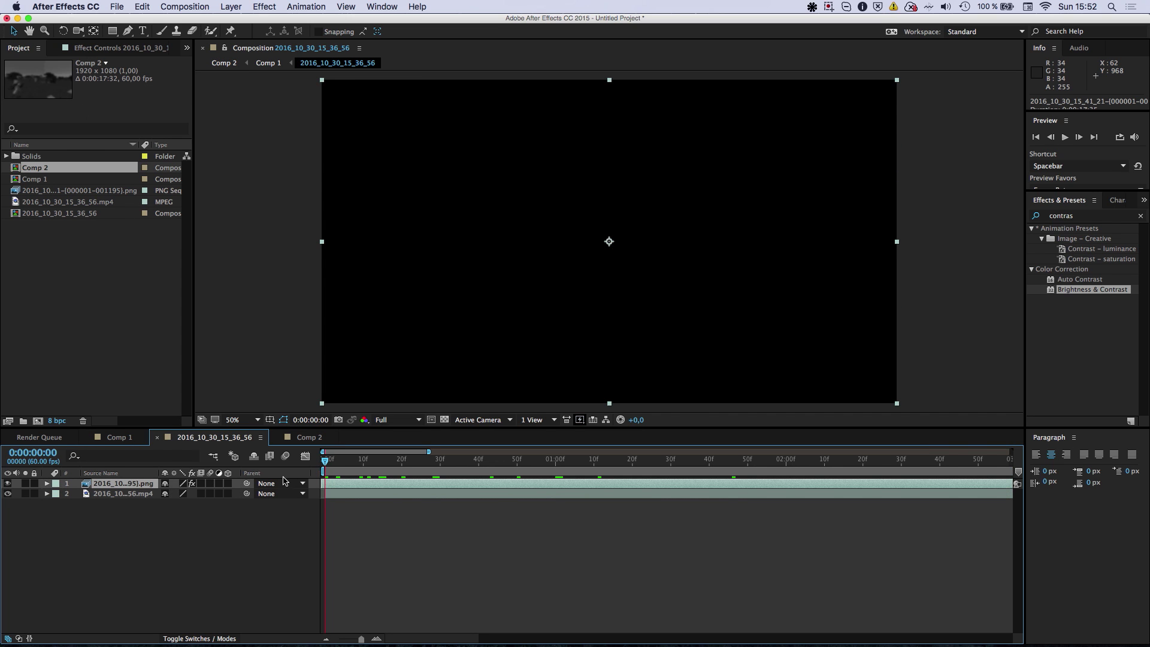
key("super+d")
left_click(130, 493)
key("super+c")
left_click(304, 436)
key("super+v")
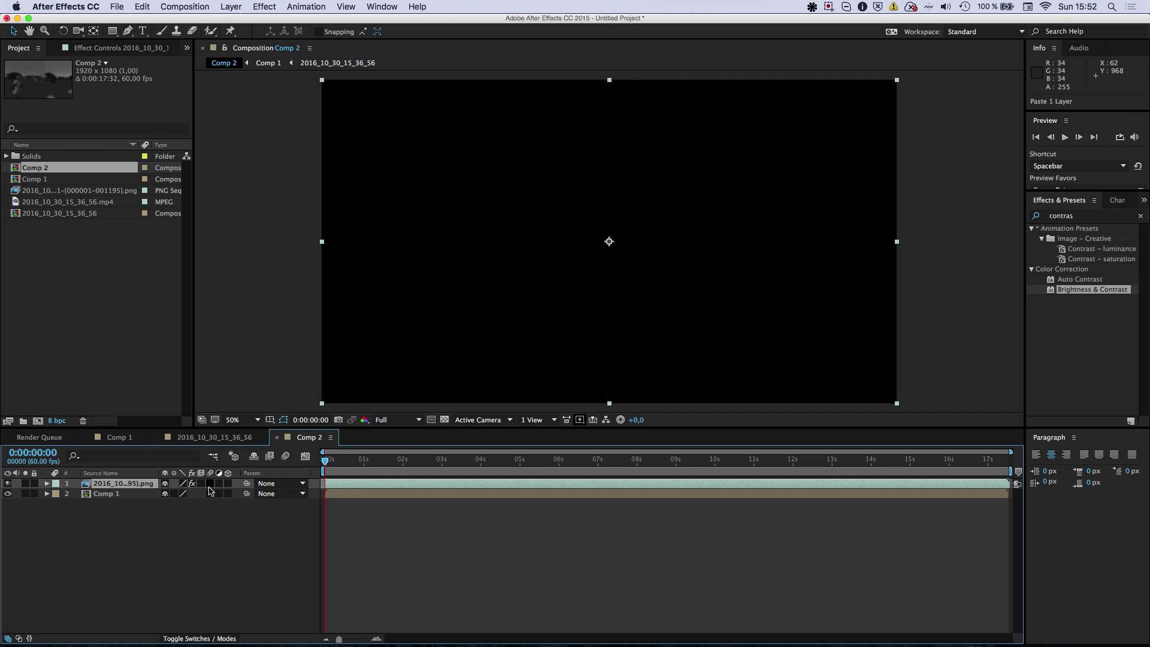
At 0:00:02:24, remove the keying effect from the pasted depth layer in Comp 2.
left_click(418, 462)
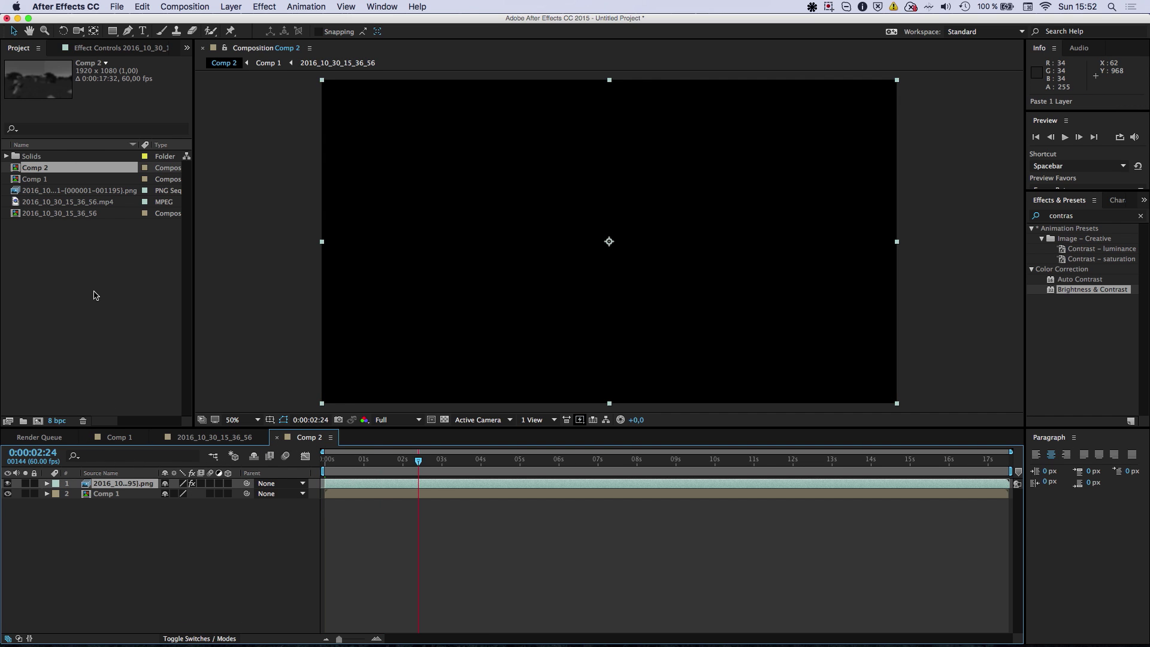
left_click(93, 47)
left_click(50, 73)
key("Delete")
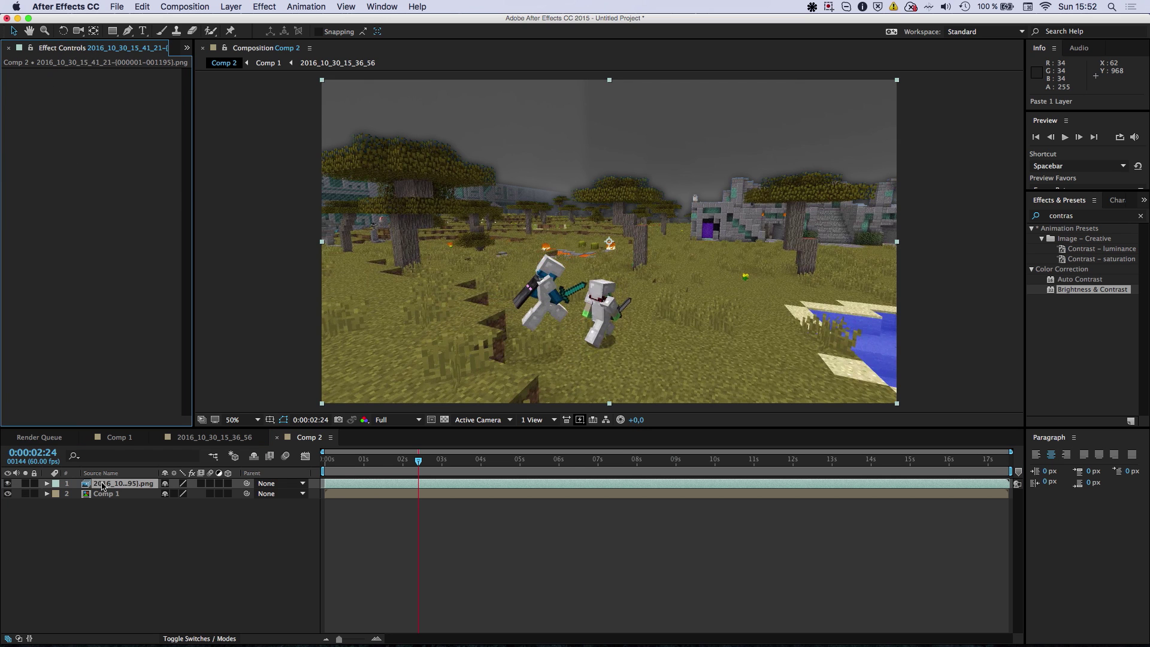
Set the depth layer's blending mode to Normal and hide the layer.
right_click(102, 486)
mouse_move(146, 335)
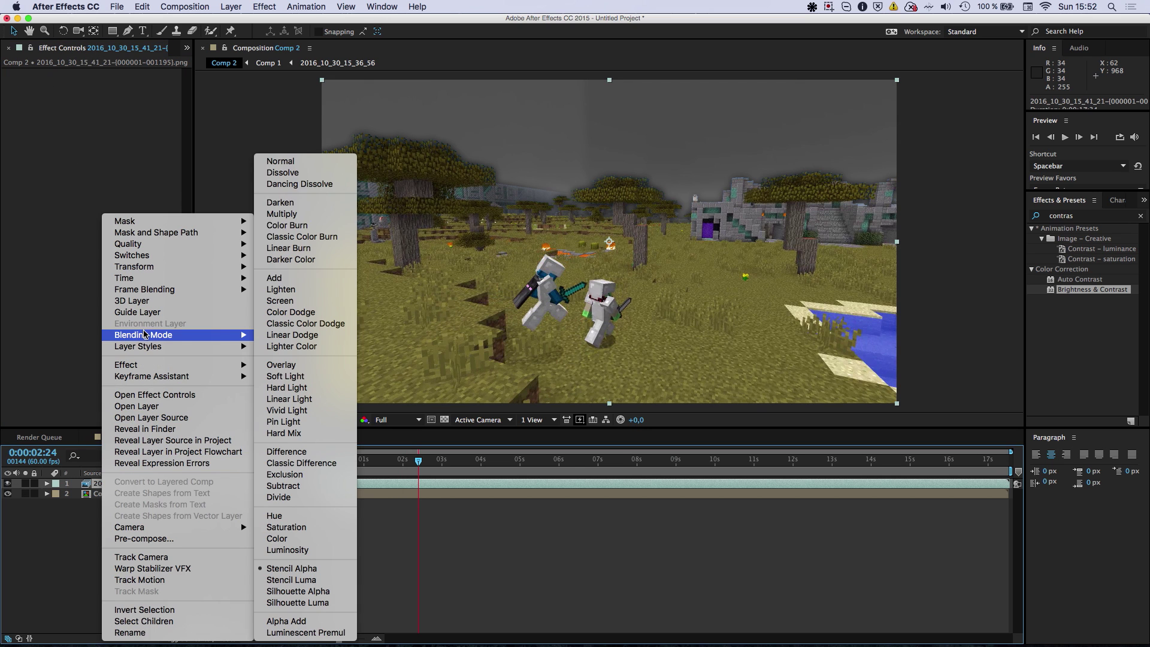
left_click(279, 162)
left_click(7, 483)
left_click(114, 493)
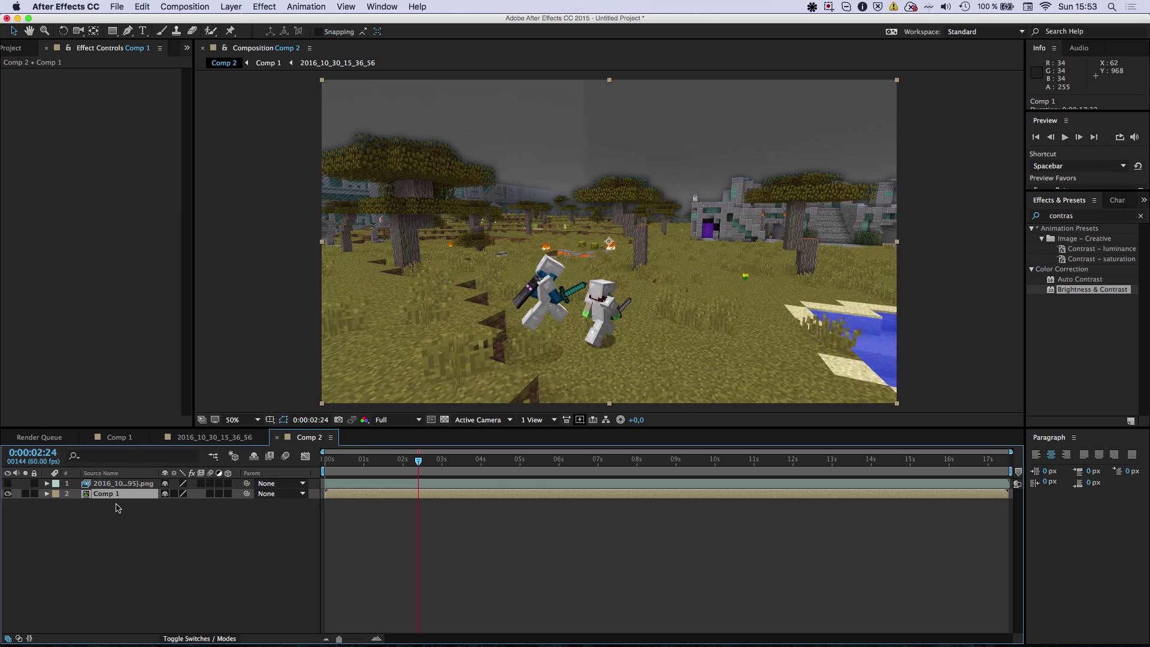
left_click(1103, 217)
left_click(1048, 218)
type("camer")
double_click(1078, 280)
left_click(141, 164)
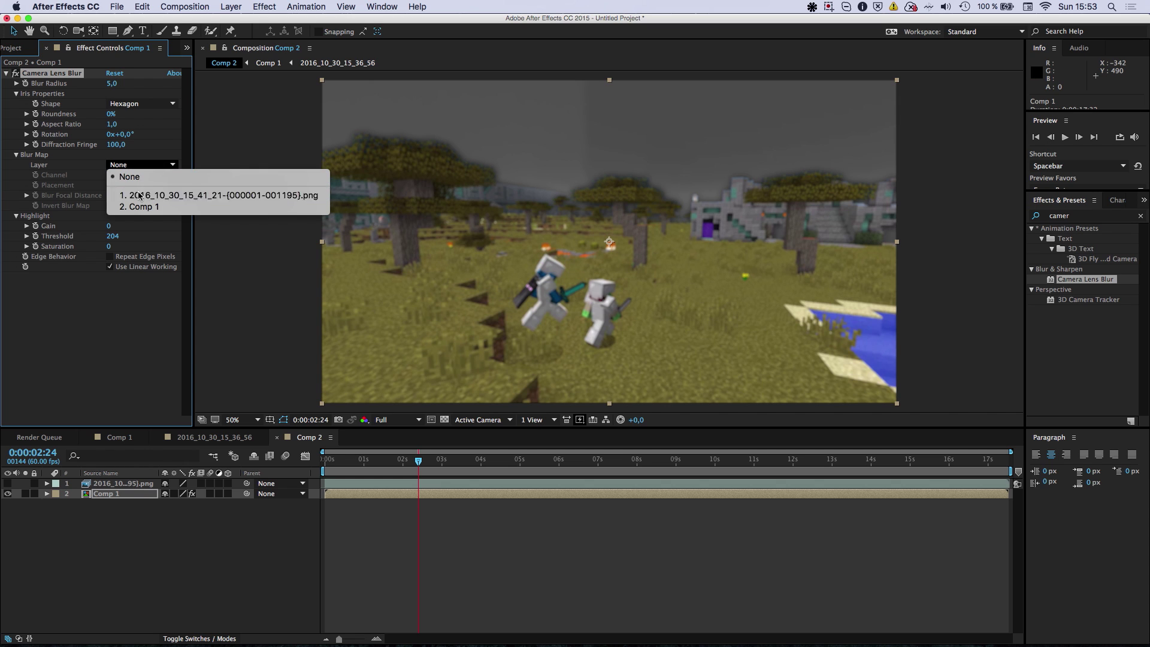
left_click(144, 196)
Set the Camera Lens Blur's Blur Radius to 30 and Blur Focal Distance to 20, with Repeat Edge Pixels enabled.
left_click(113, 84)
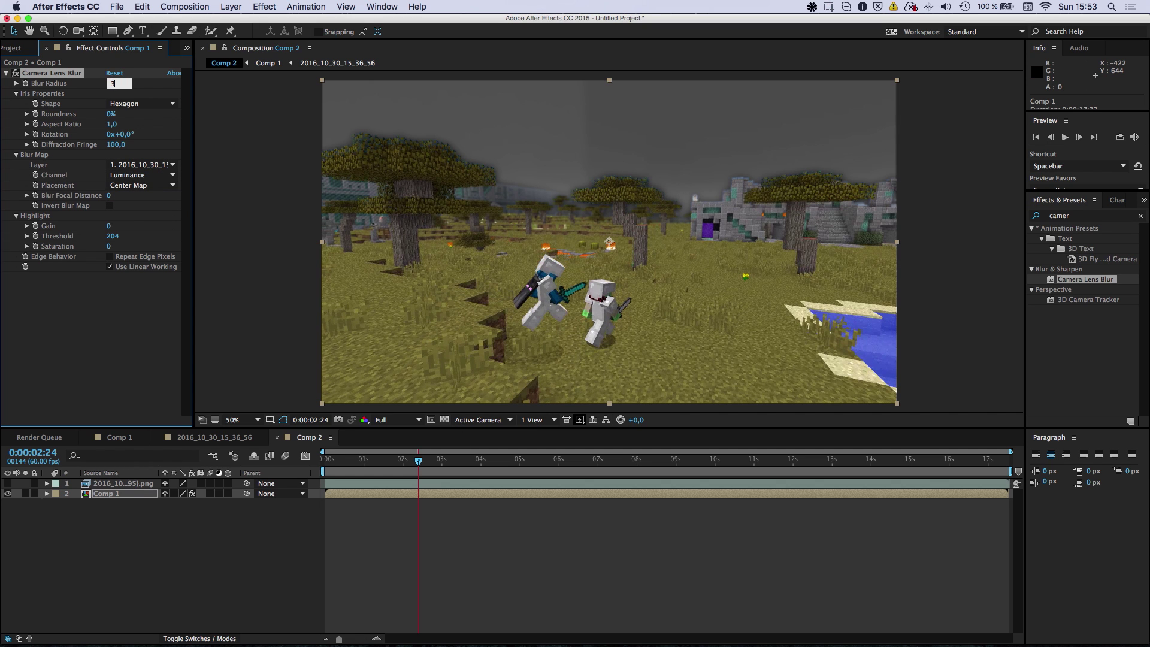
key("Return")
left_click(109, 195)
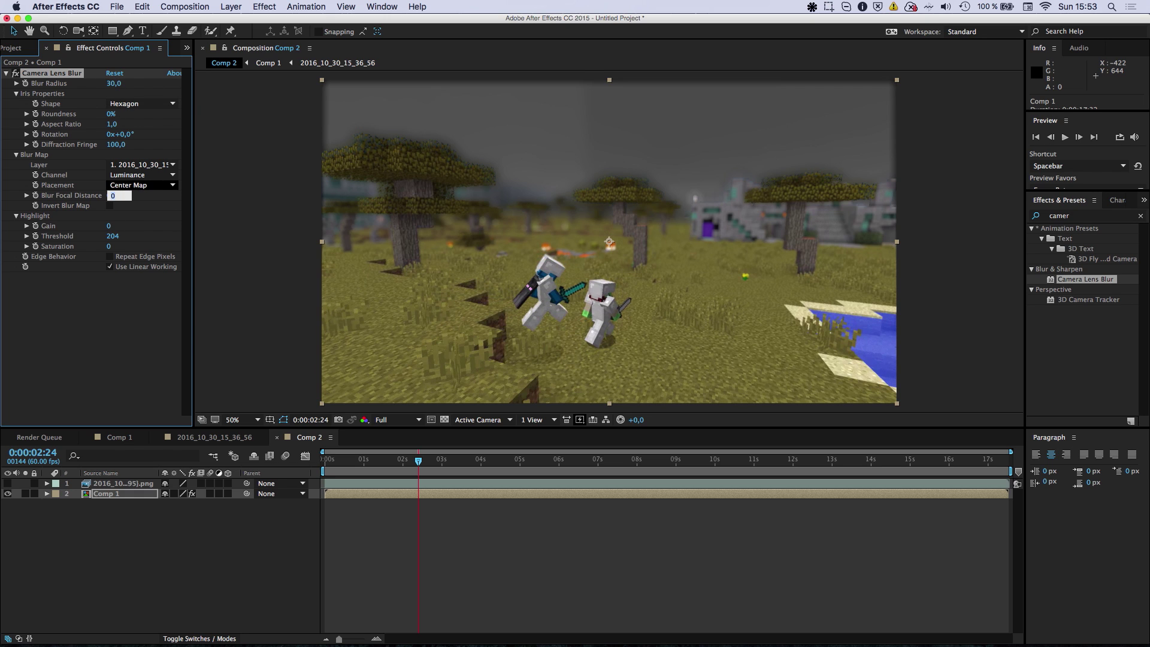
type("20")
key("Return")
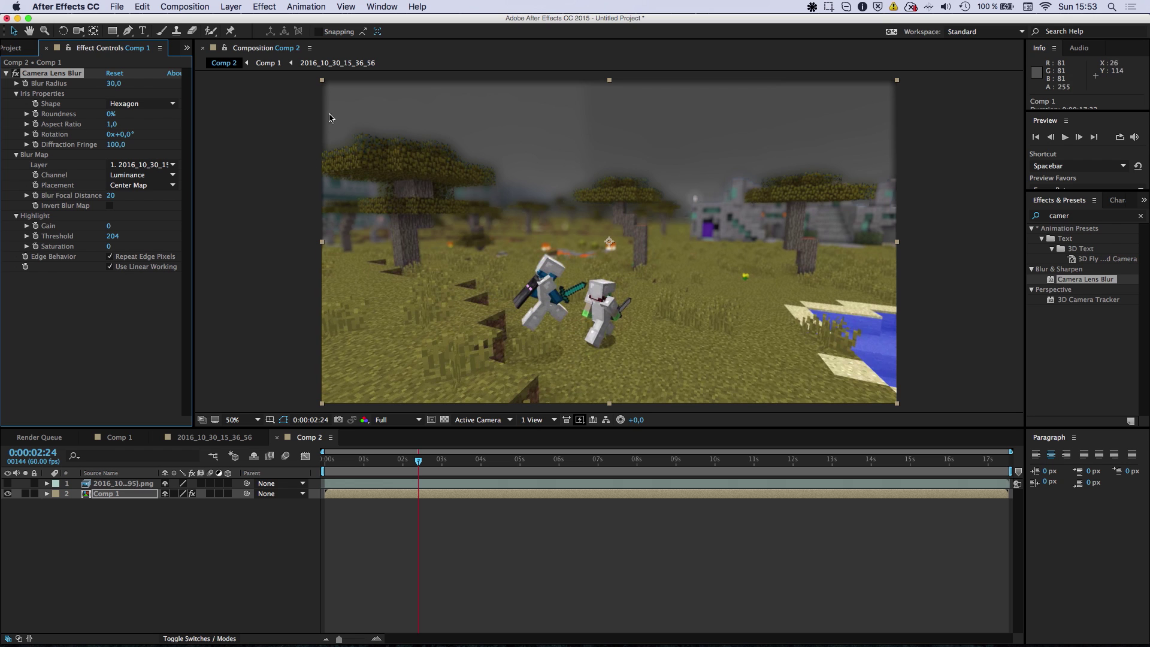
scroll(441, 260, "up", 1)
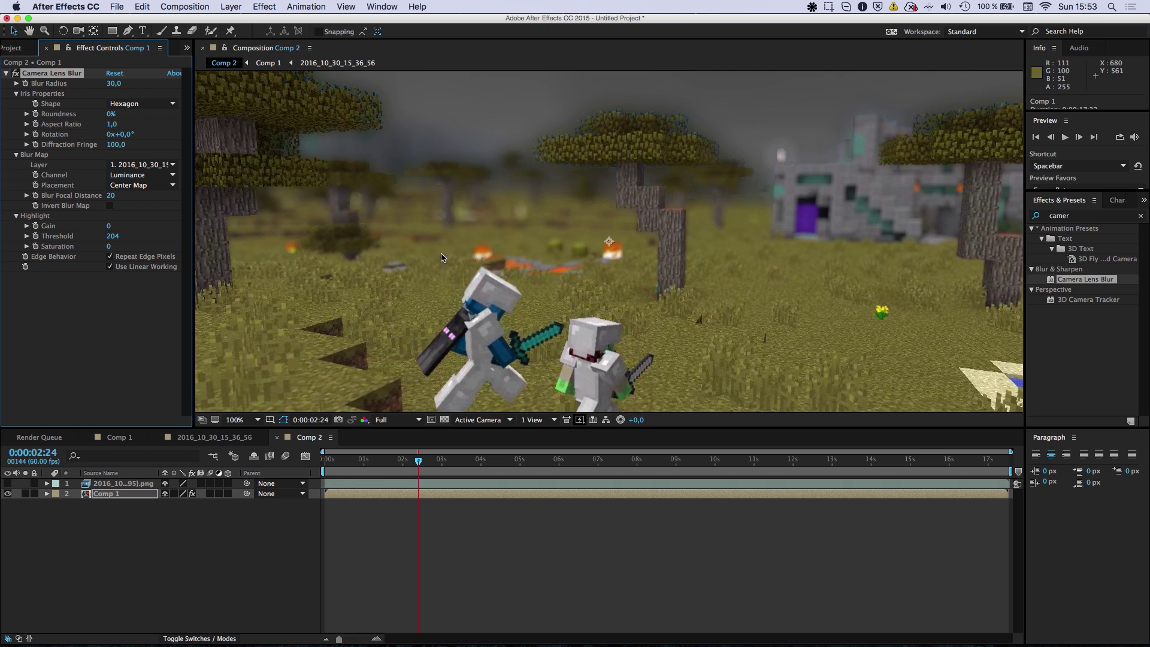
key("space")
left_click_drag(441, 260, 474, 106)
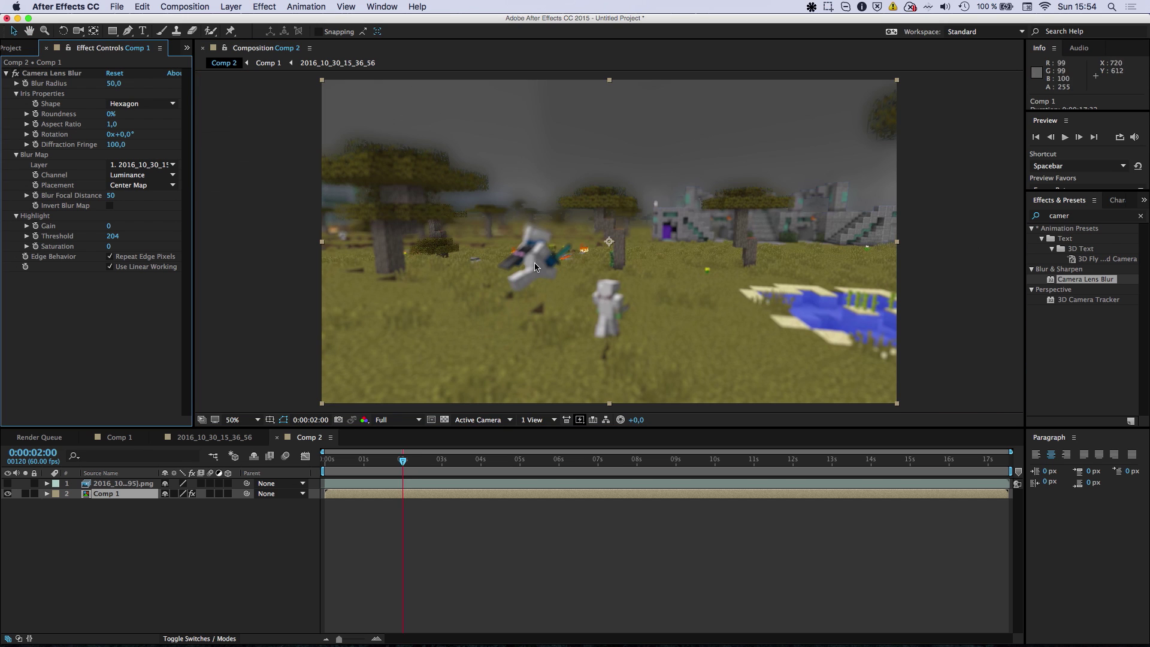
Try a Blur Radius of 20 for the Camera Lens Blur at 0:00:02:00, and settle on 10.
left_click(118, 85)
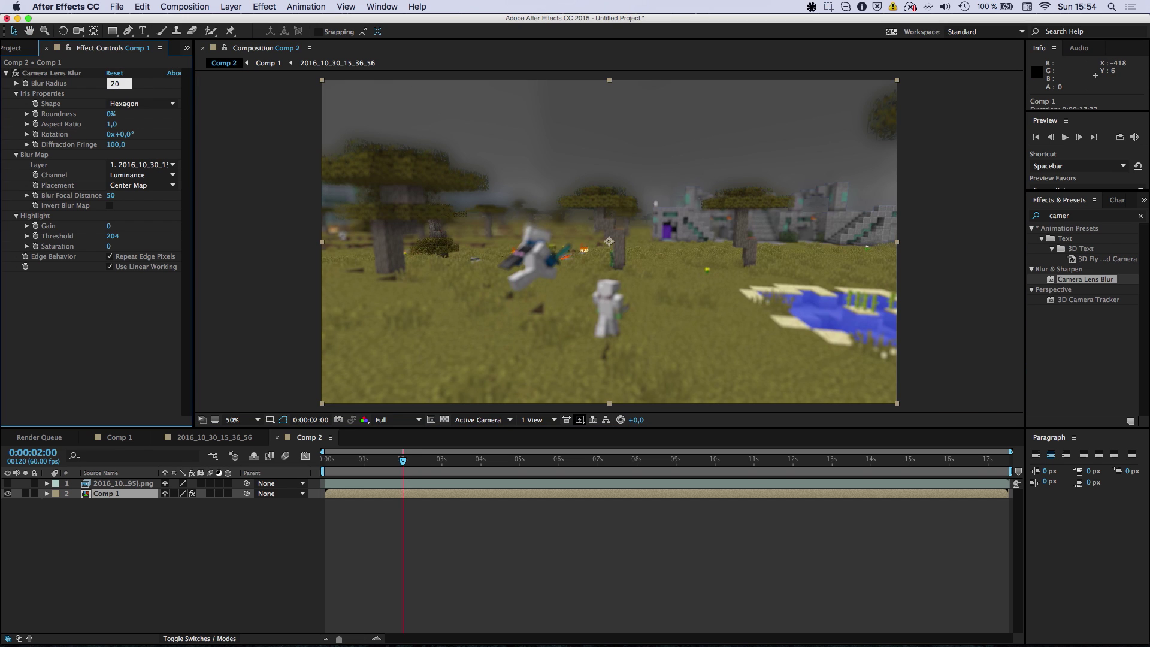
key("Return")
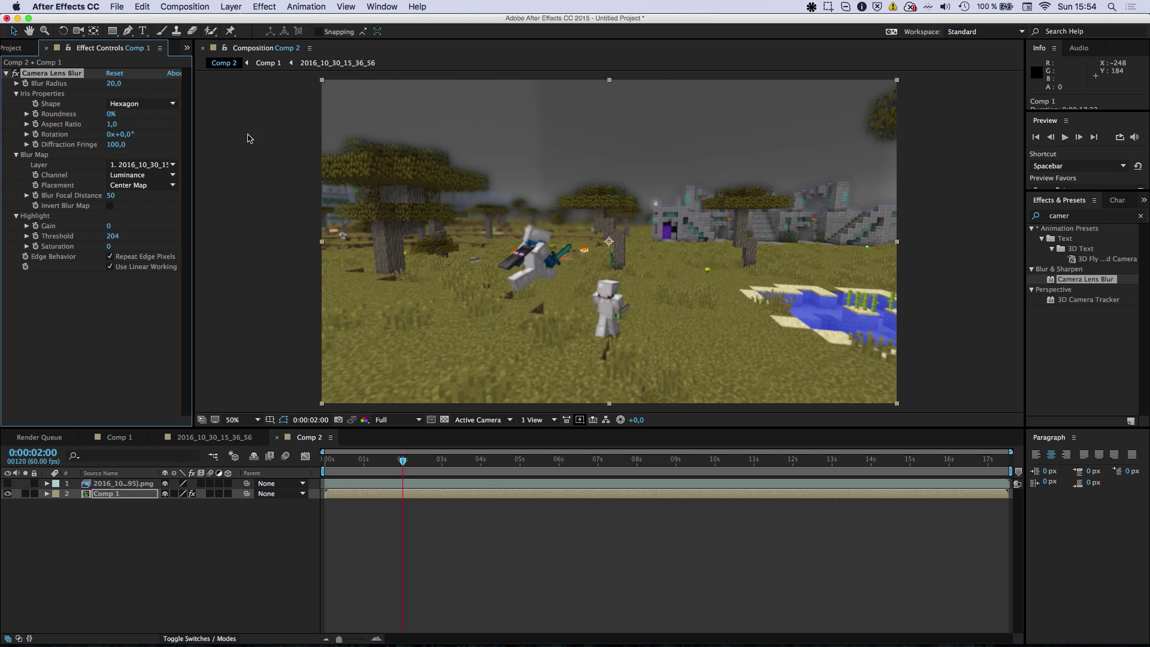
left_click(116, 84)
type("10")
key("Return")
scroll(339, 232, "up", 1)
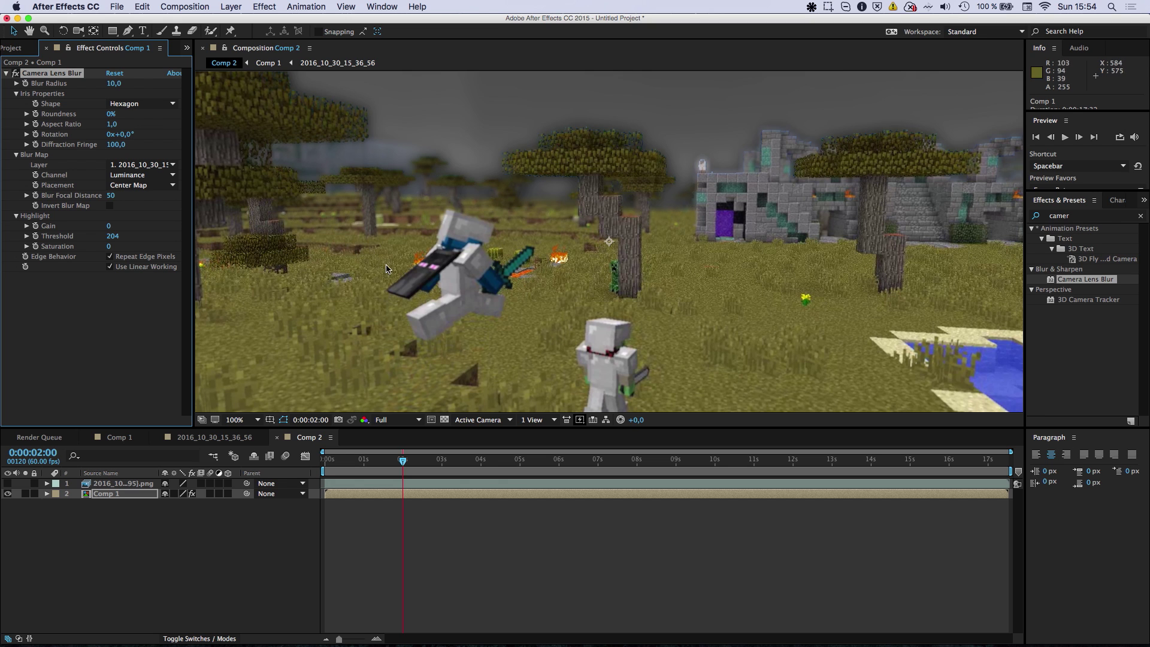
left_click_drag(414, 284, 423, 239)
key("v")
Examine the depth blur at 0:00:14:00 with the whole Comp 2 frame fitted in the viewer.
left_click(718, 460)
key("comma")
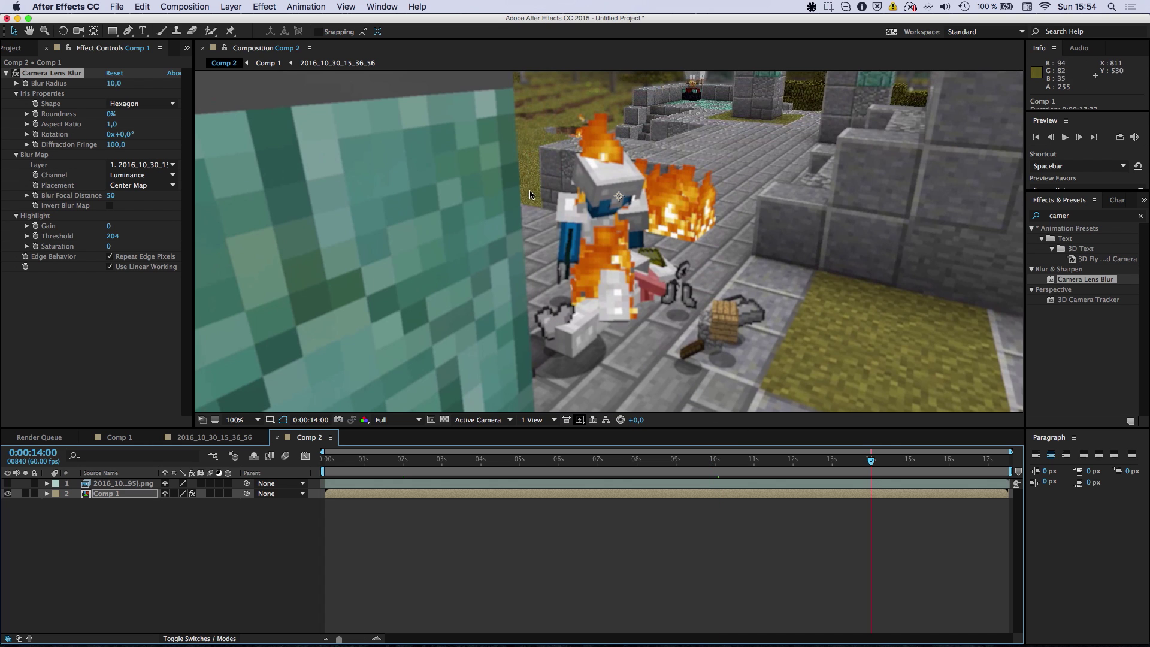
scroll(632, 198, "down", 2)
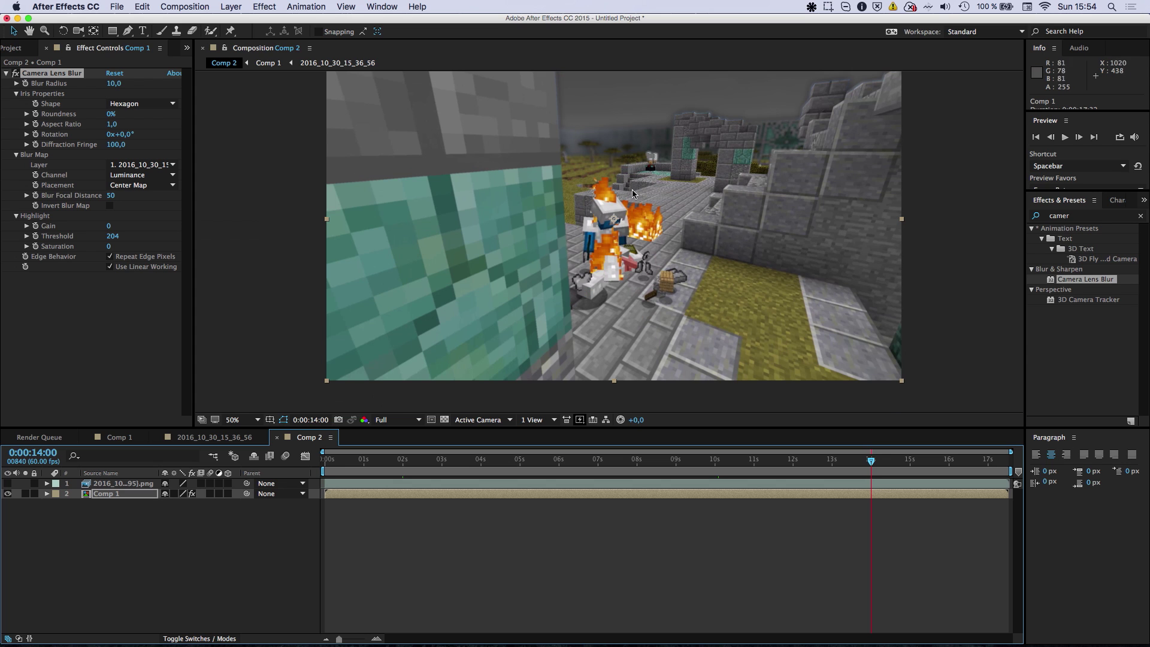
scroll(624, 220, "down", 1)
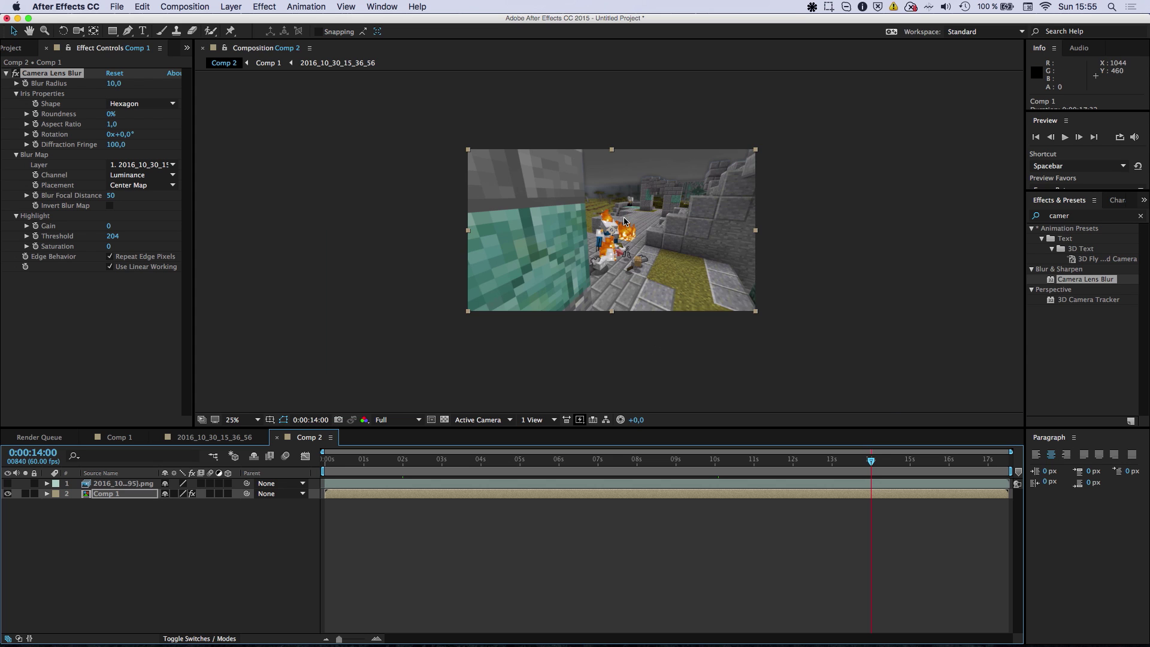
scroll(625, 221, "up", 1)
left_click(240, 419)
left_click(239, 431)
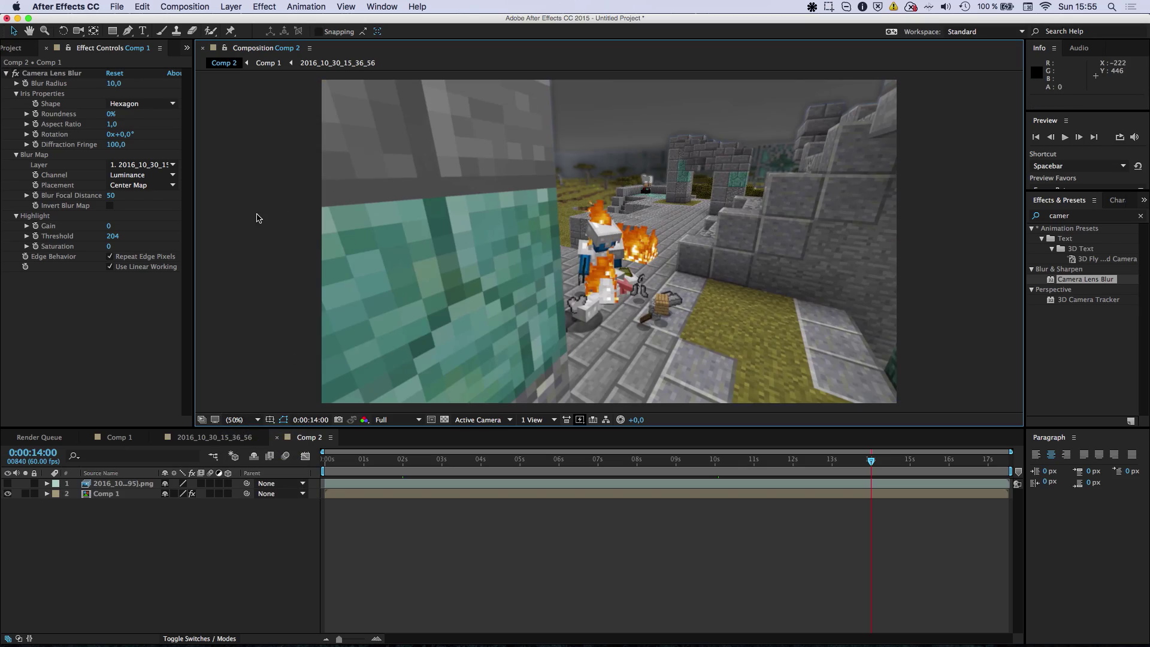